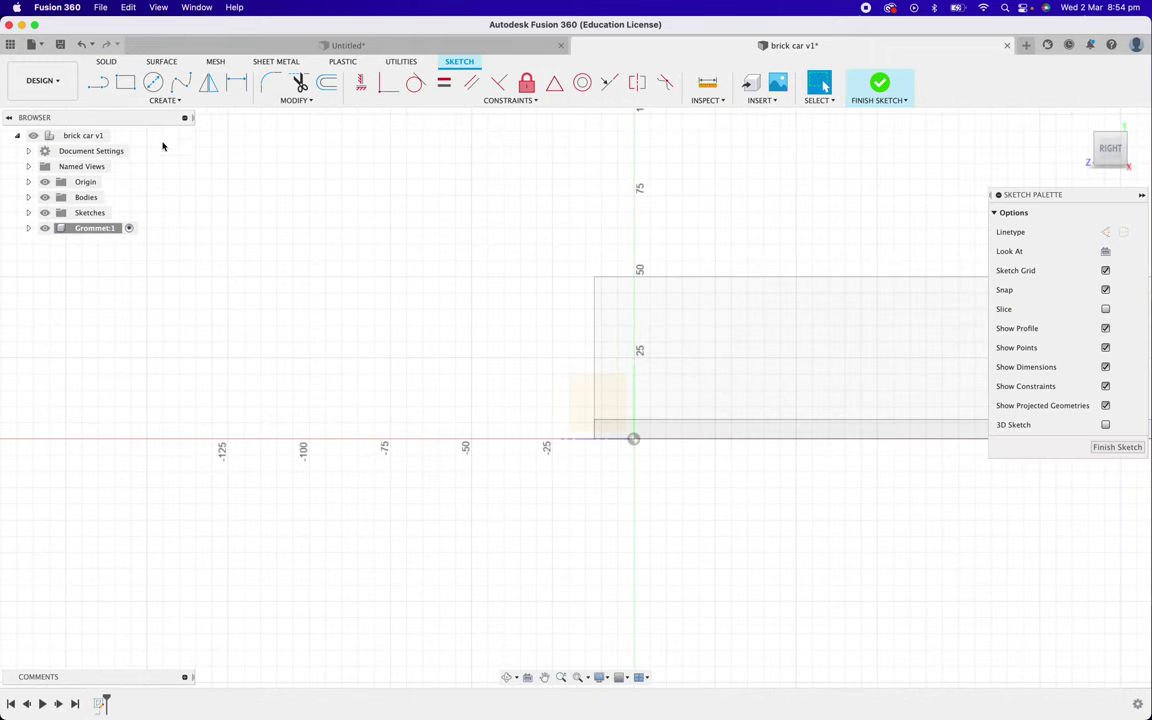
Sketch a 12 mm diameter circle clear of the car block, about 75 mm from and 25 mm above the origin, and finish the sketch.
click(153, 82)
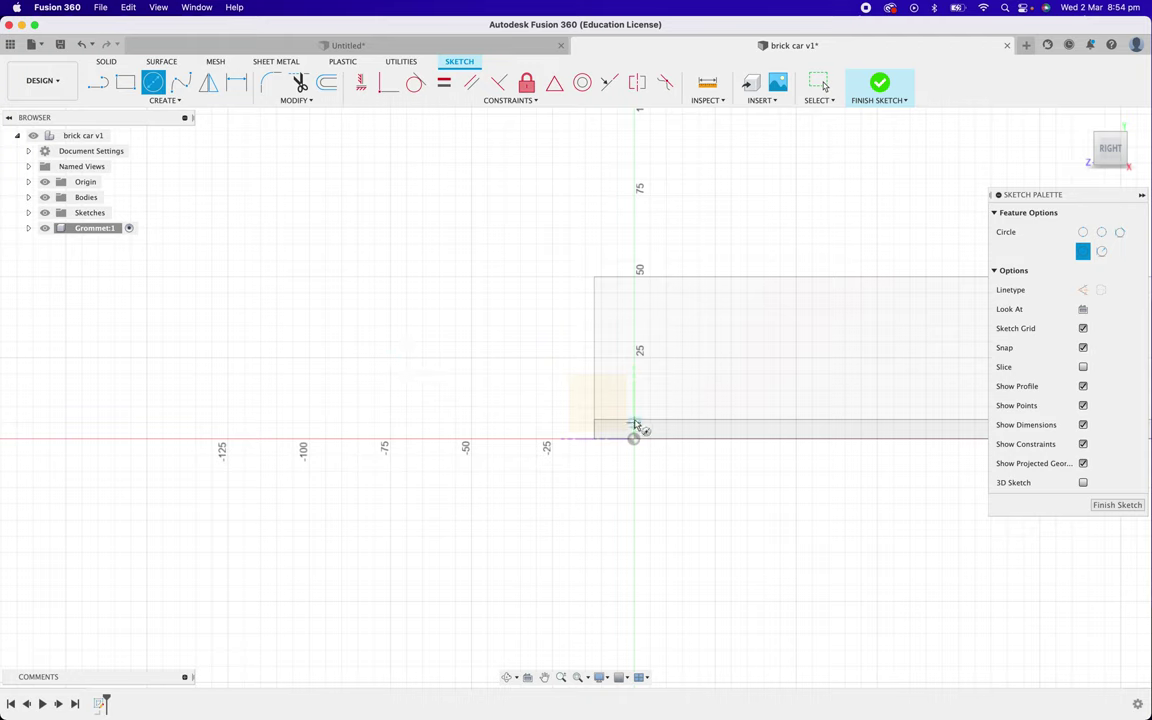
click(390, 358)
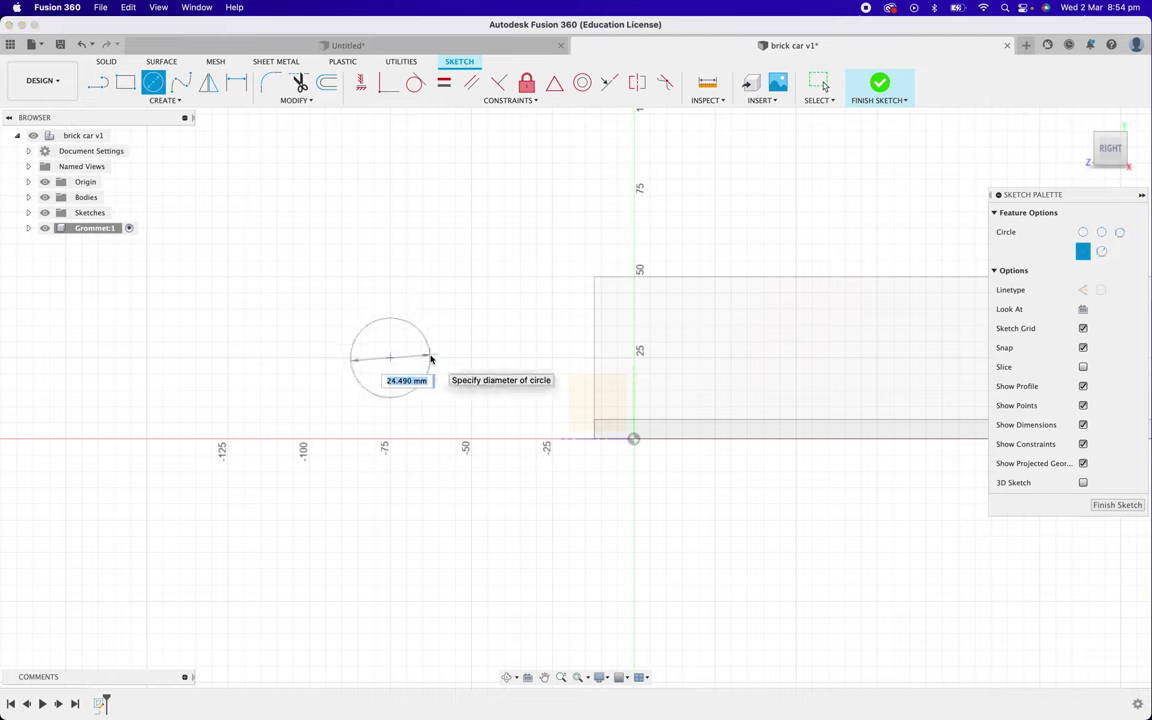
text(12)
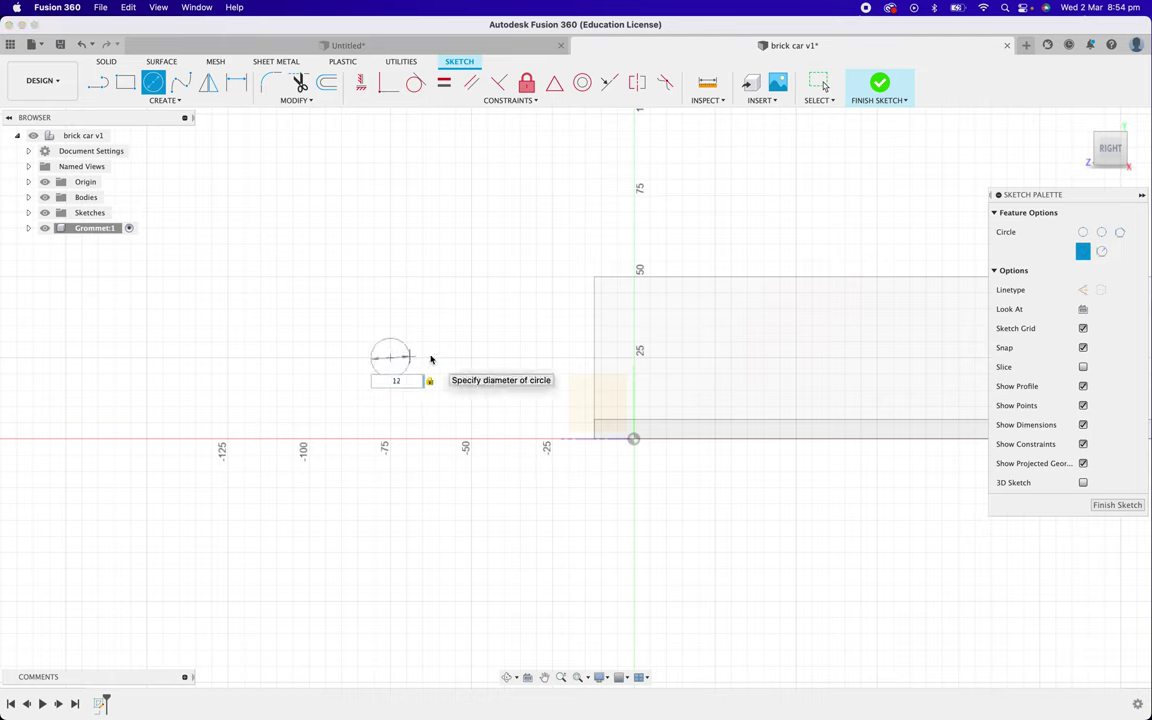
key(Return)
key(Escape)
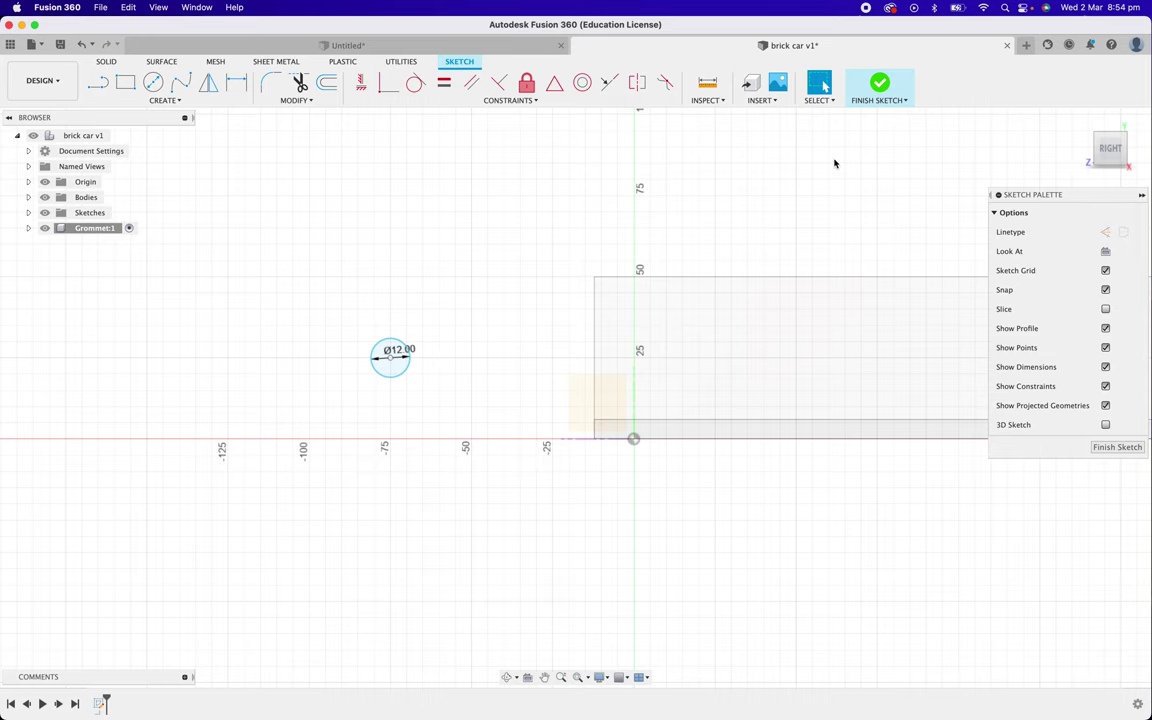
click(882, 90)
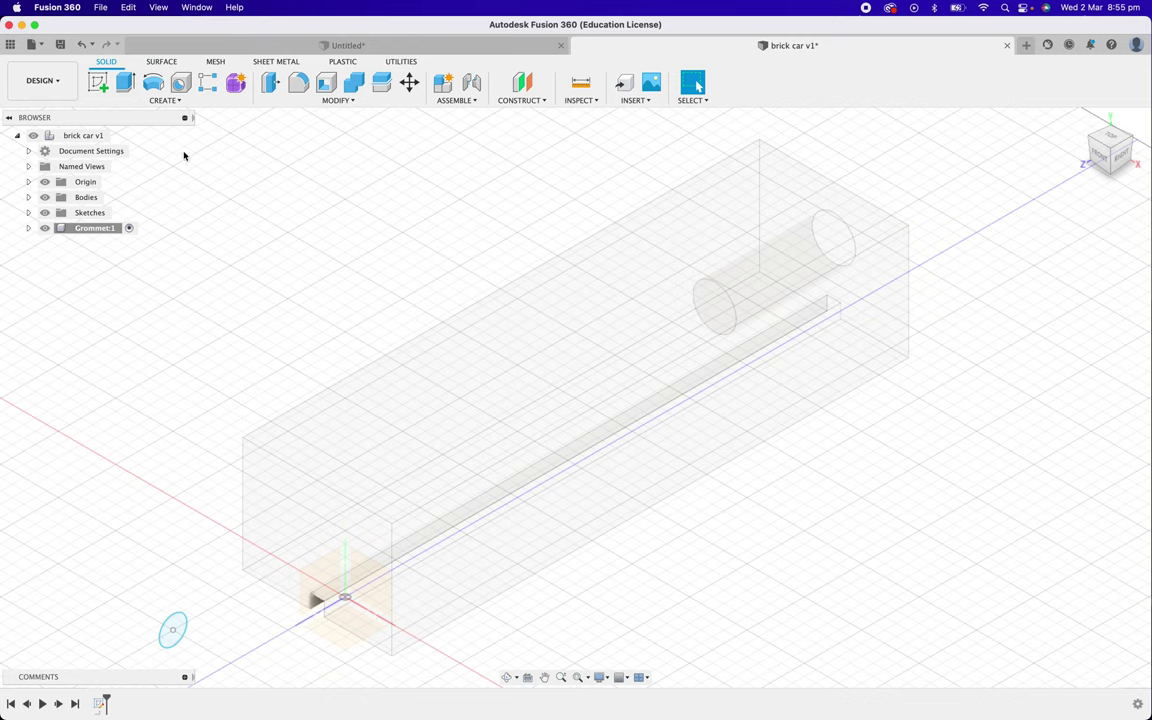
Extrude the 12 mm circle 1.5 mm as a new body.
click(125, 82)
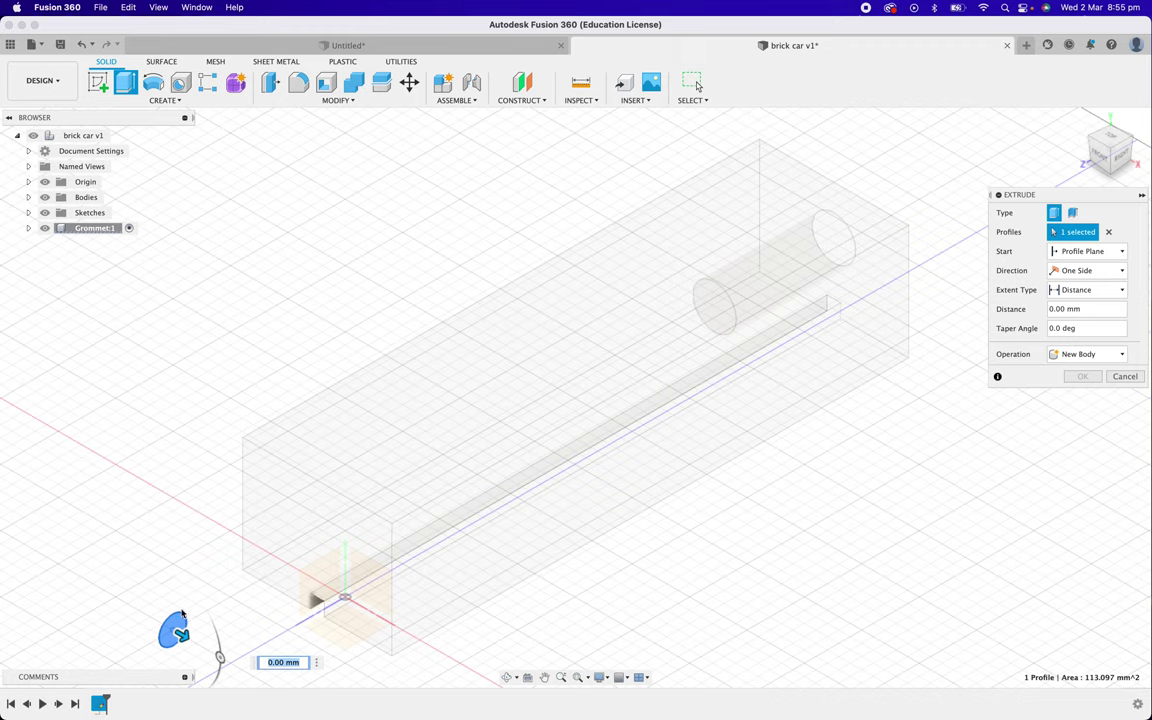
text(1)
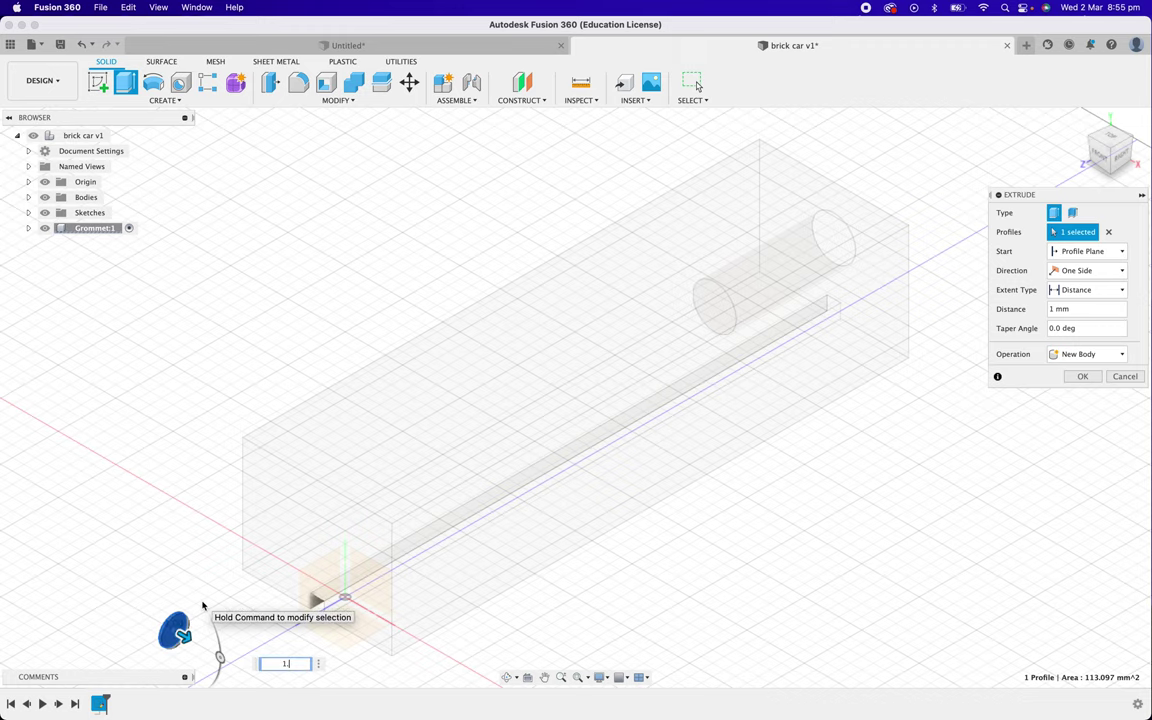
text(.5)
key(Return)
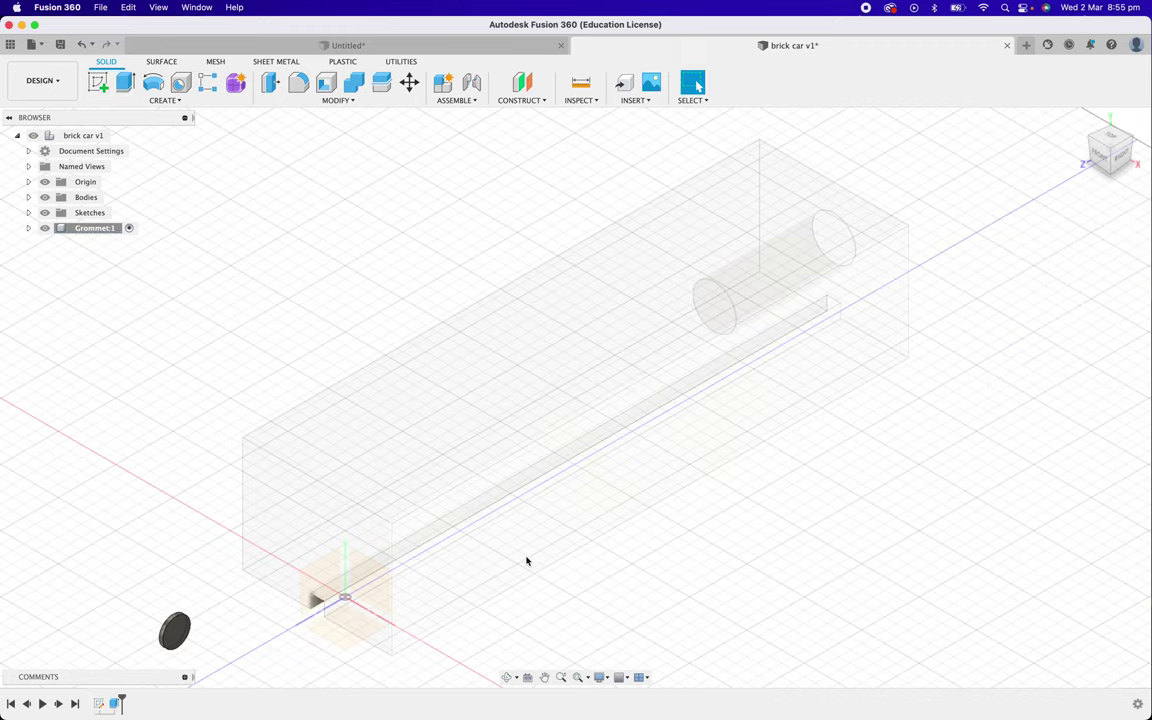
Check the REA standard grommet drawing in the browser, and start a new sketch on the disc's front face.
key(super+Tab)
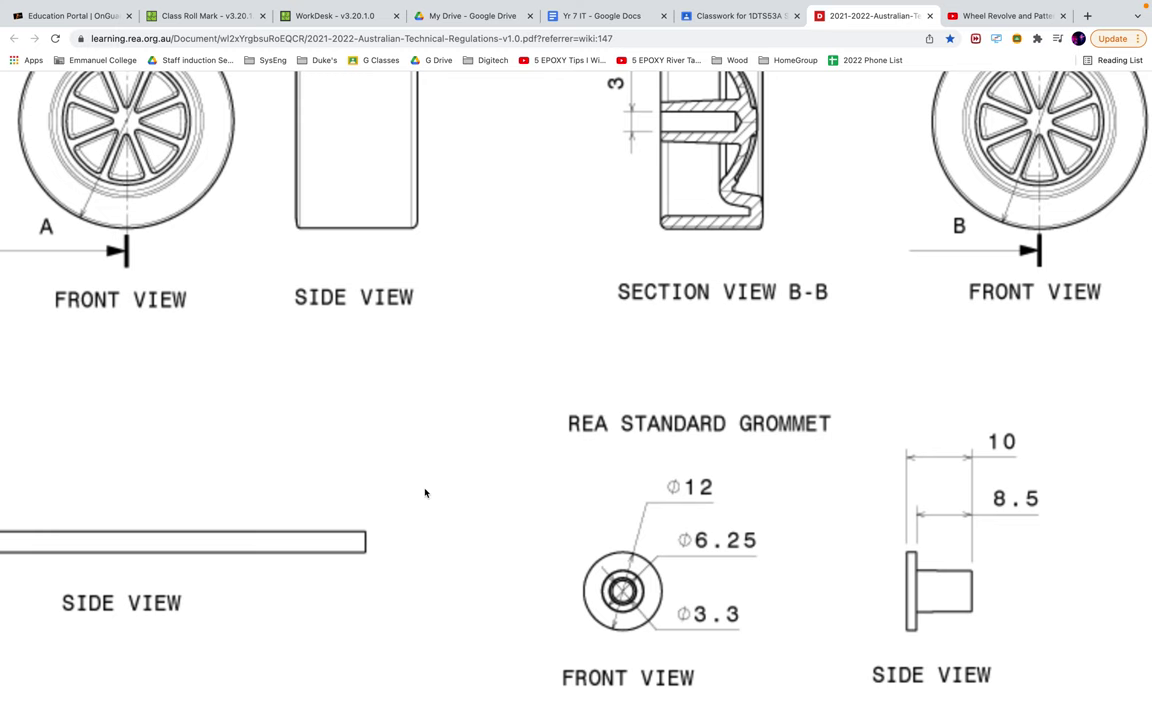
key(ctrl+Left)
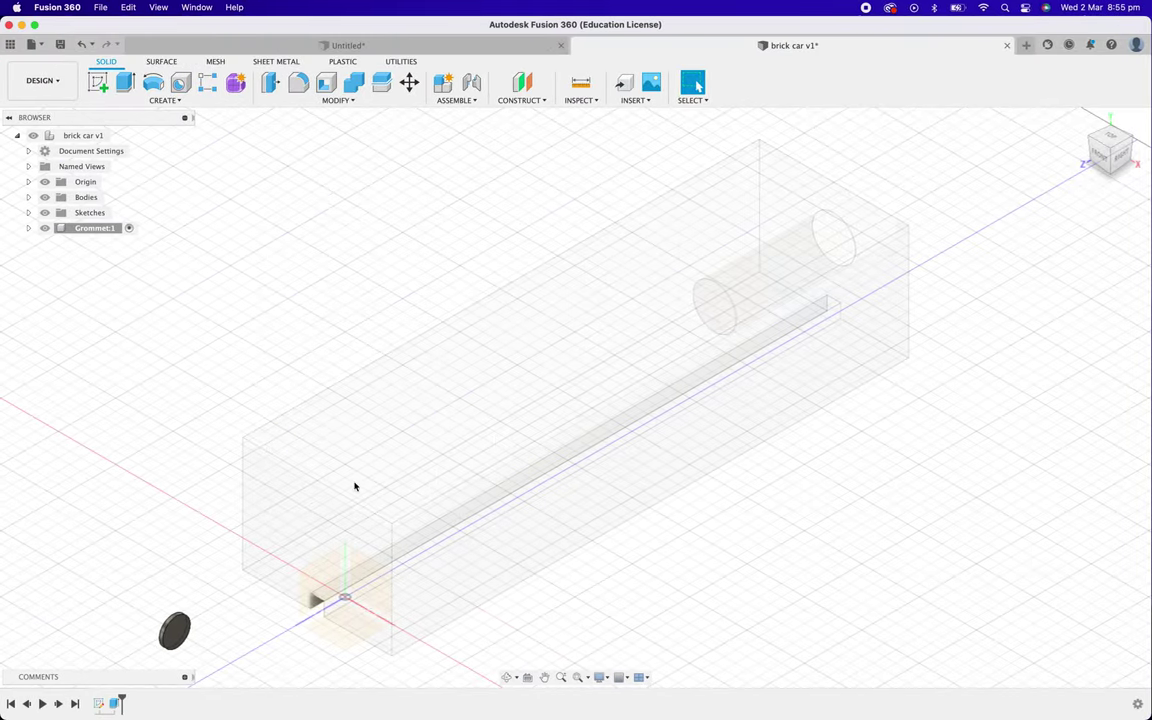
click(97, 82)
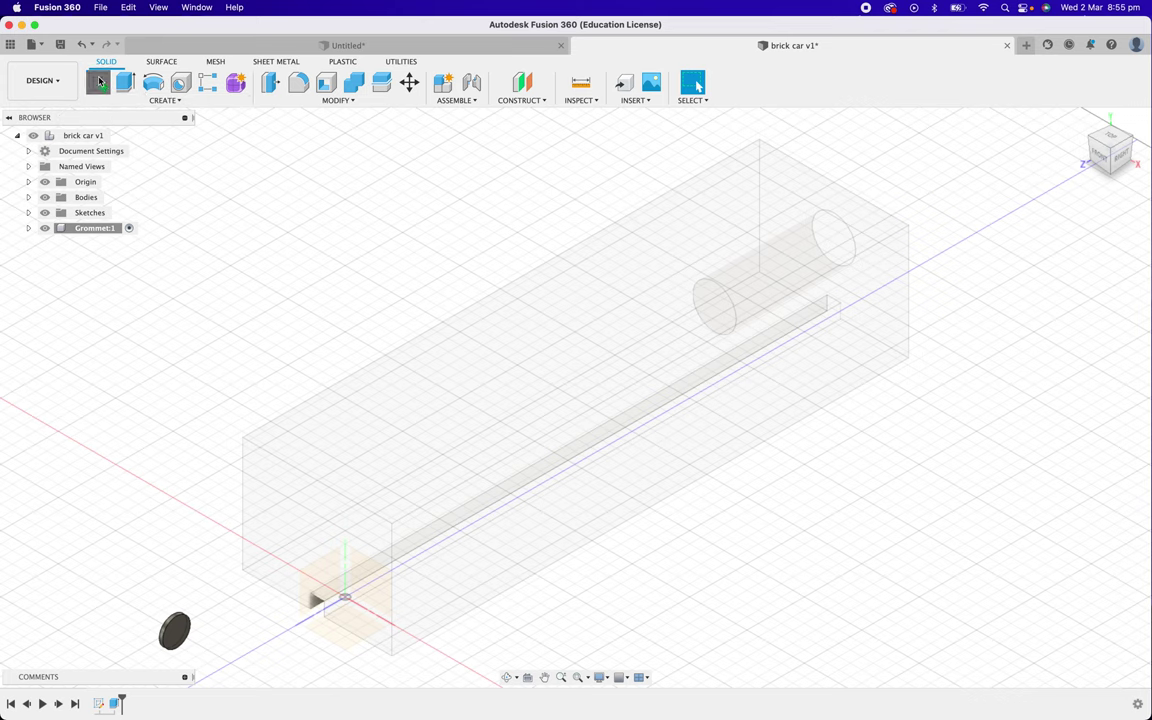
click(170, 630)
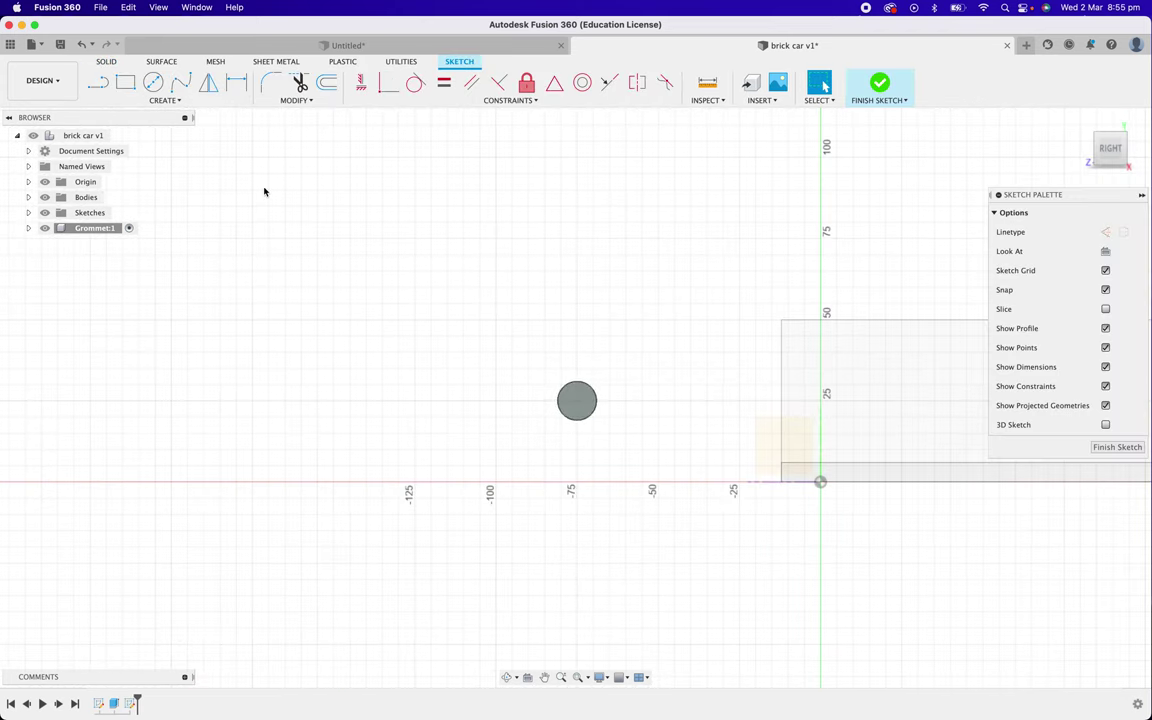
Draw a 6.25 mm diameter circle at the centre of the disc's front face.
click(153, 83)
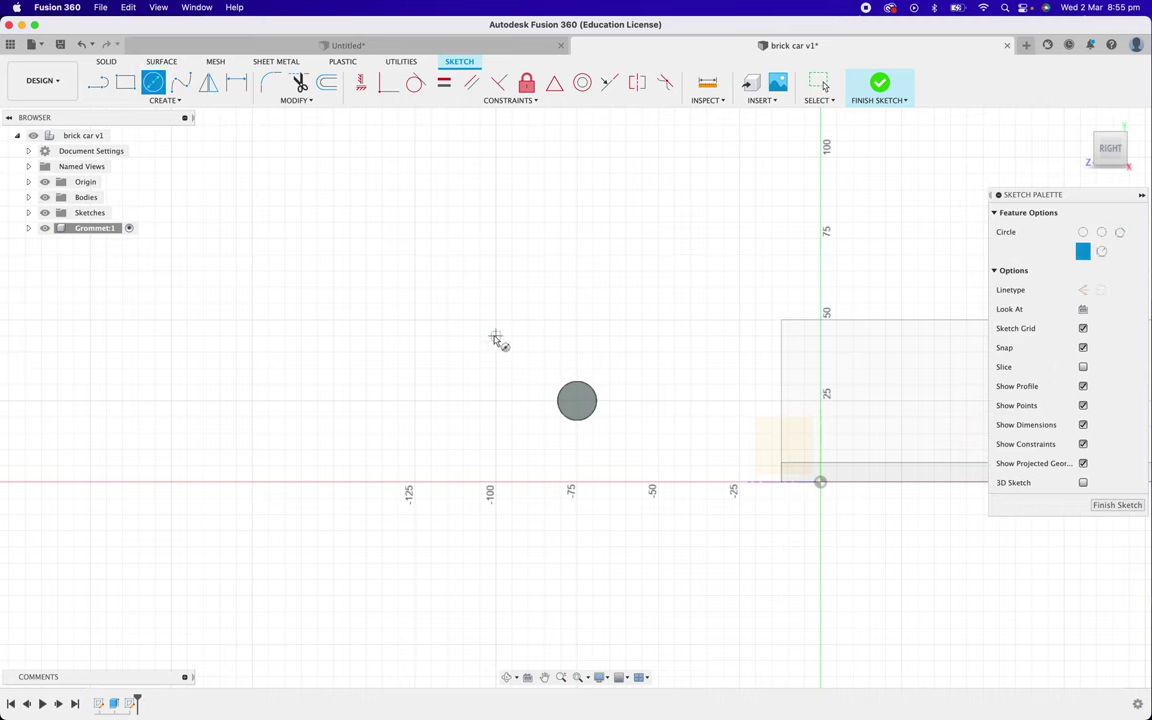
click(577, 402)
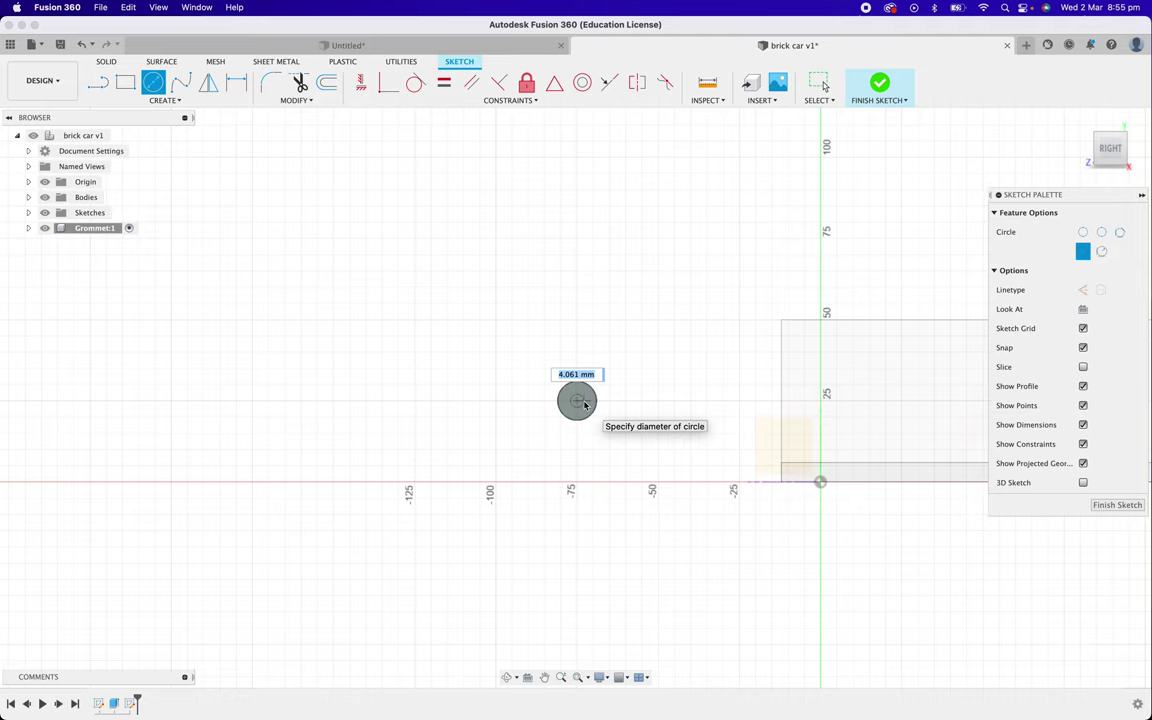
text(6.25)
key(Return)
key(Escape)
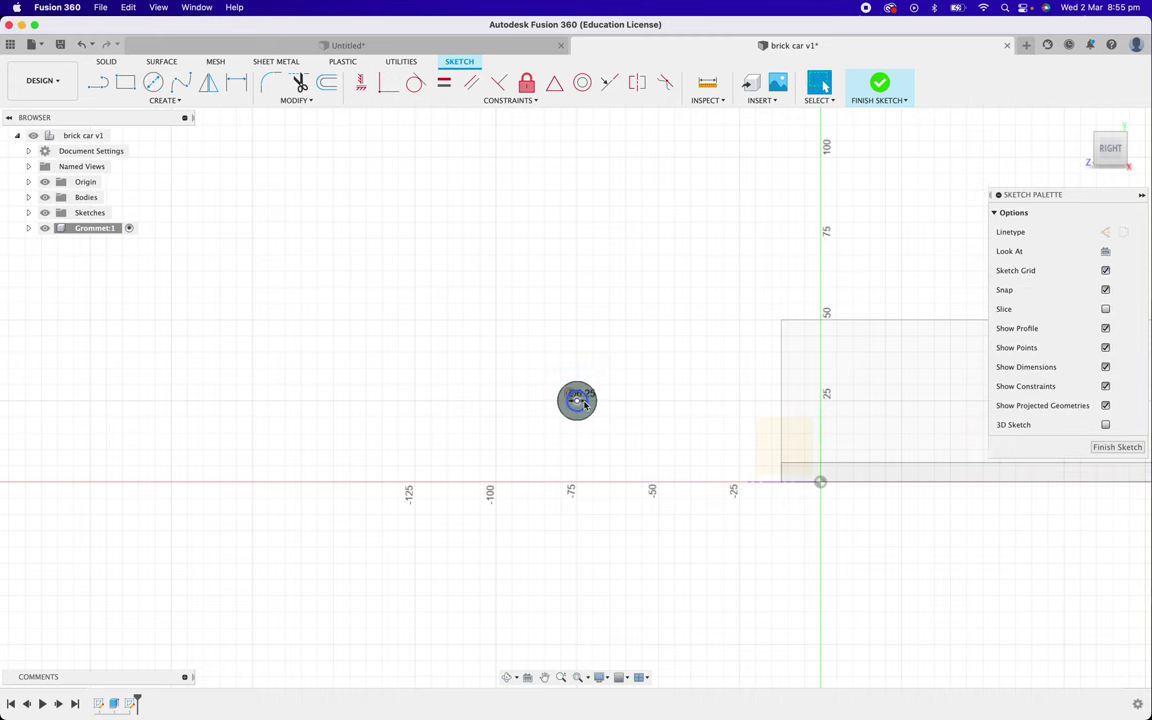
Try to make the inner circle concentric with the disc's outer edge, and delete the inner circle.
scroll(585, 404, up, 5)
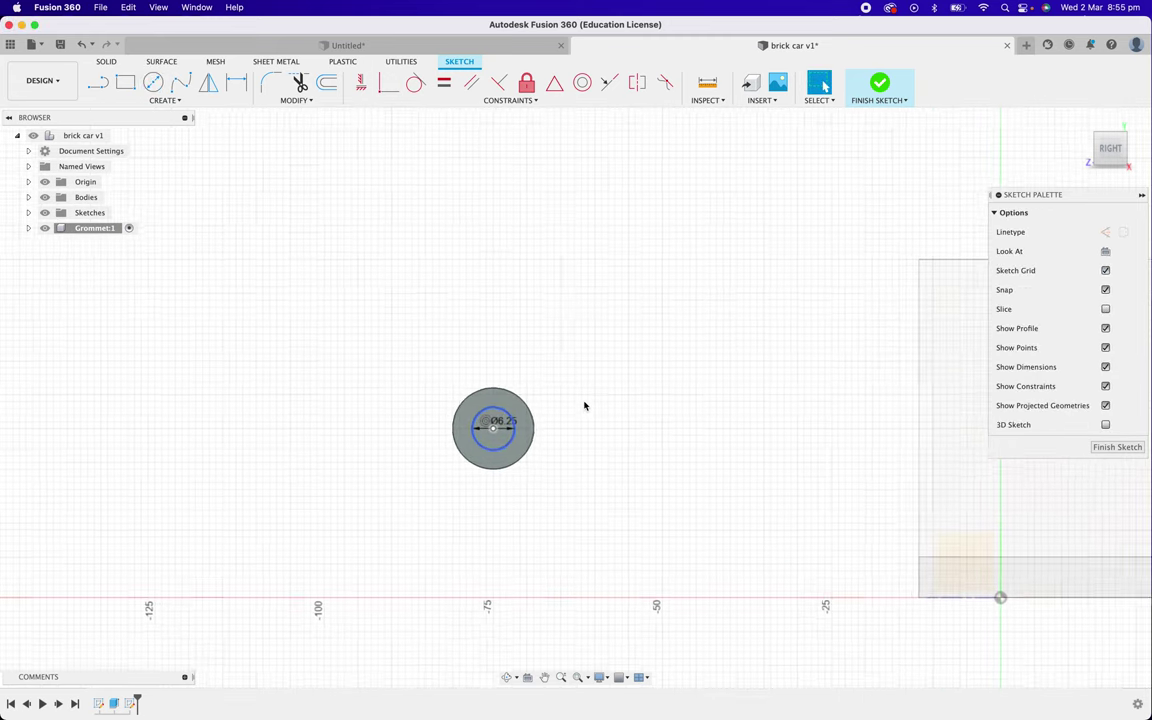
scroll(585, 405, up, 2)
click(459, 190)
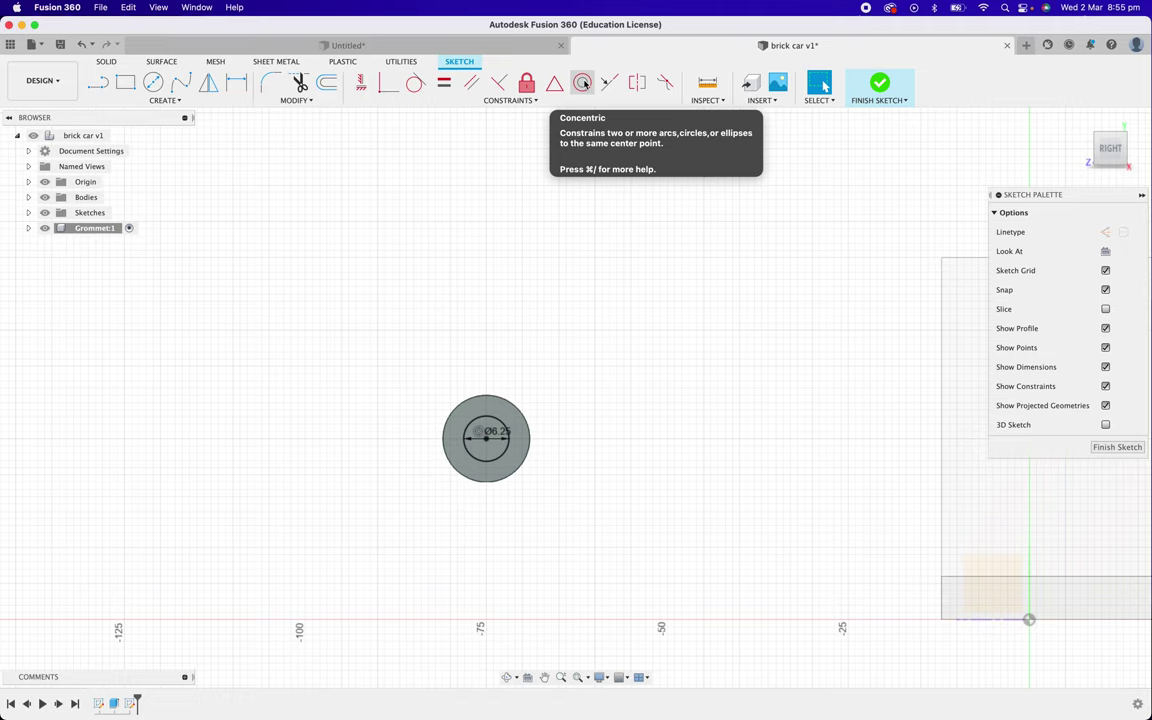
click(583, 83)
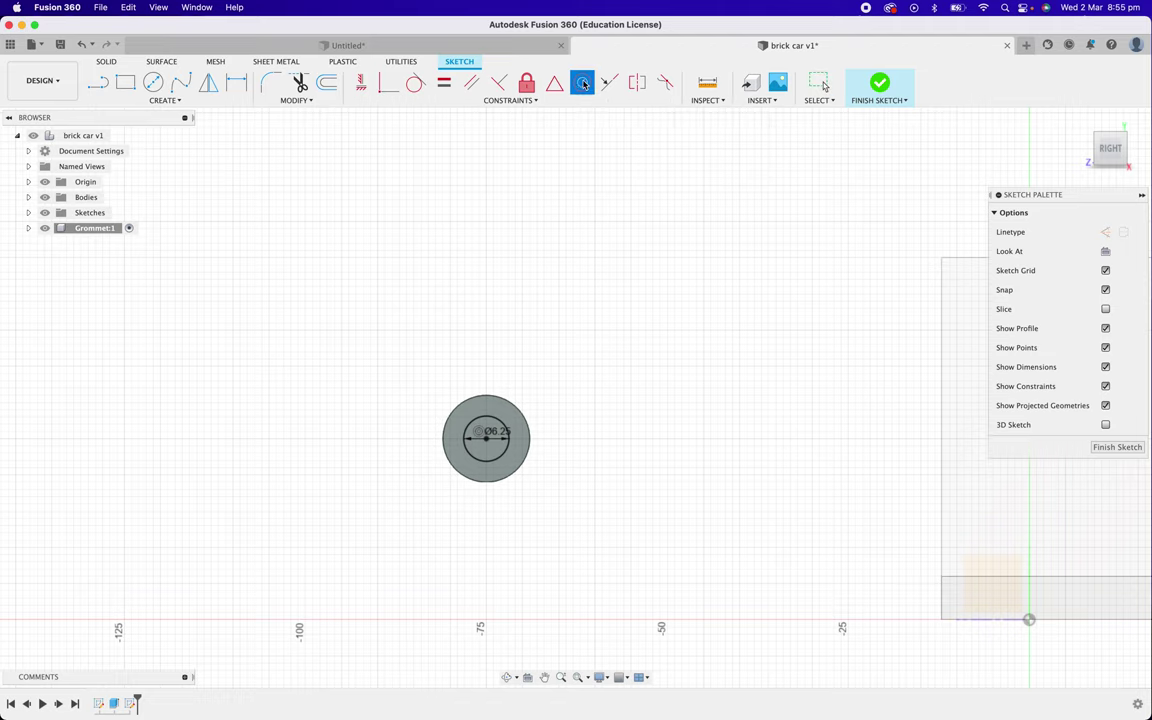
click(486, 424)
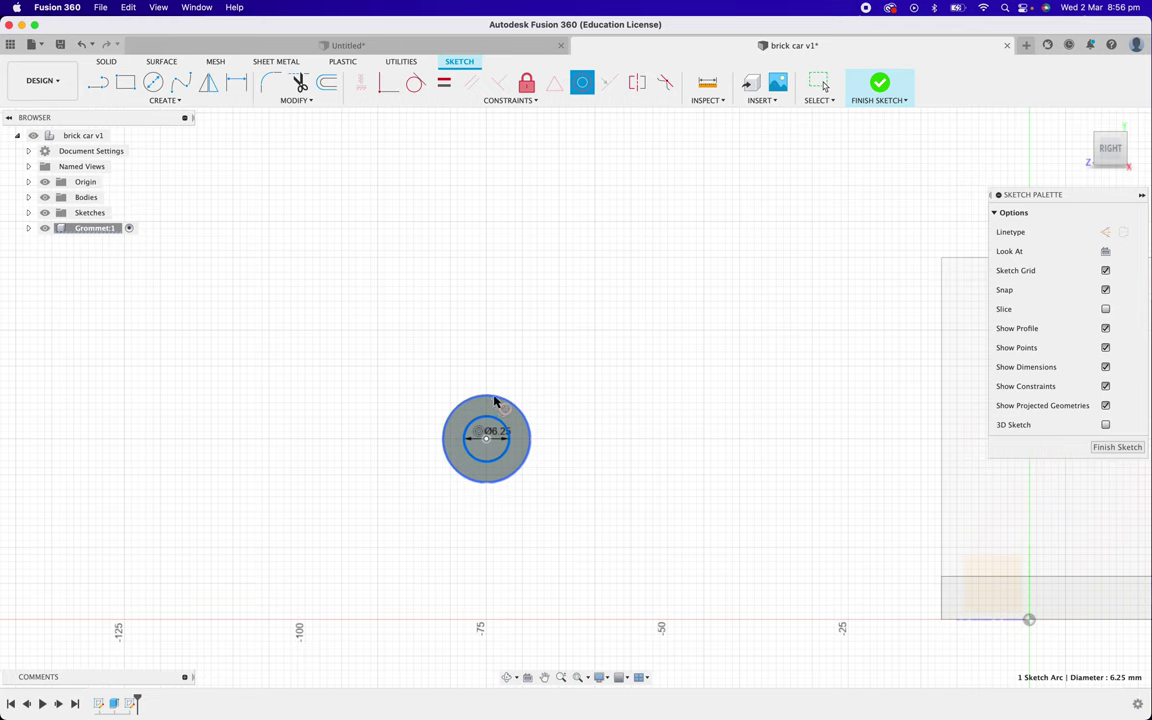
click(494, 401)
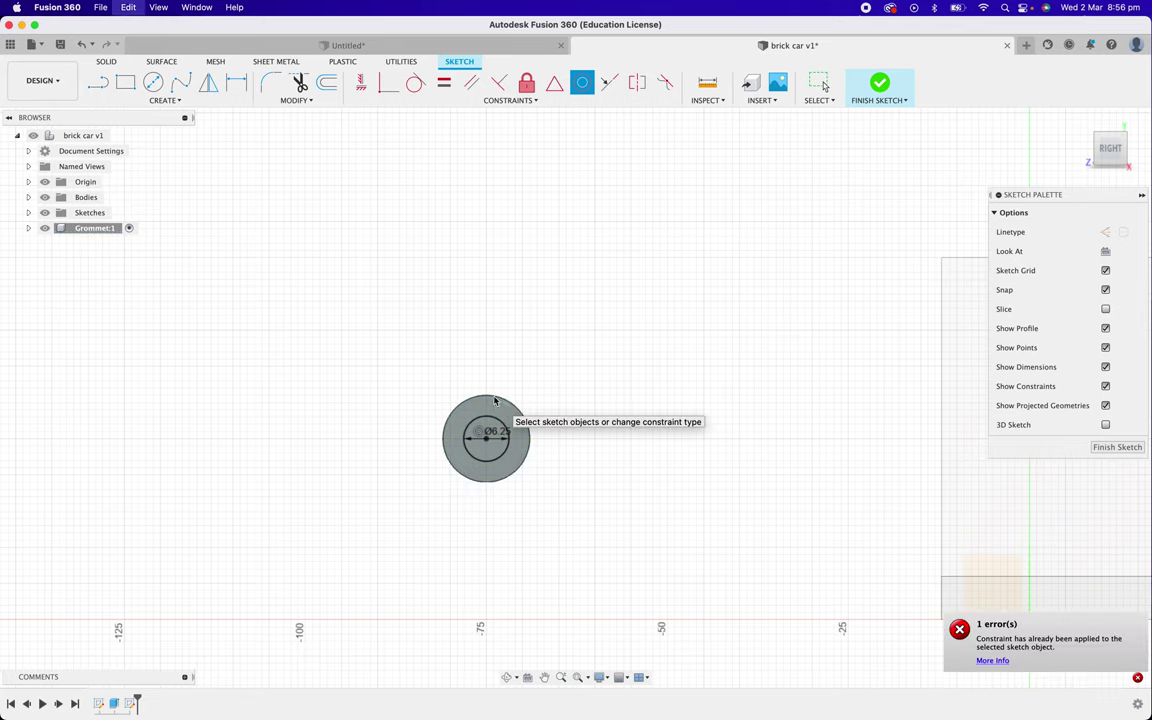
key(Escape)
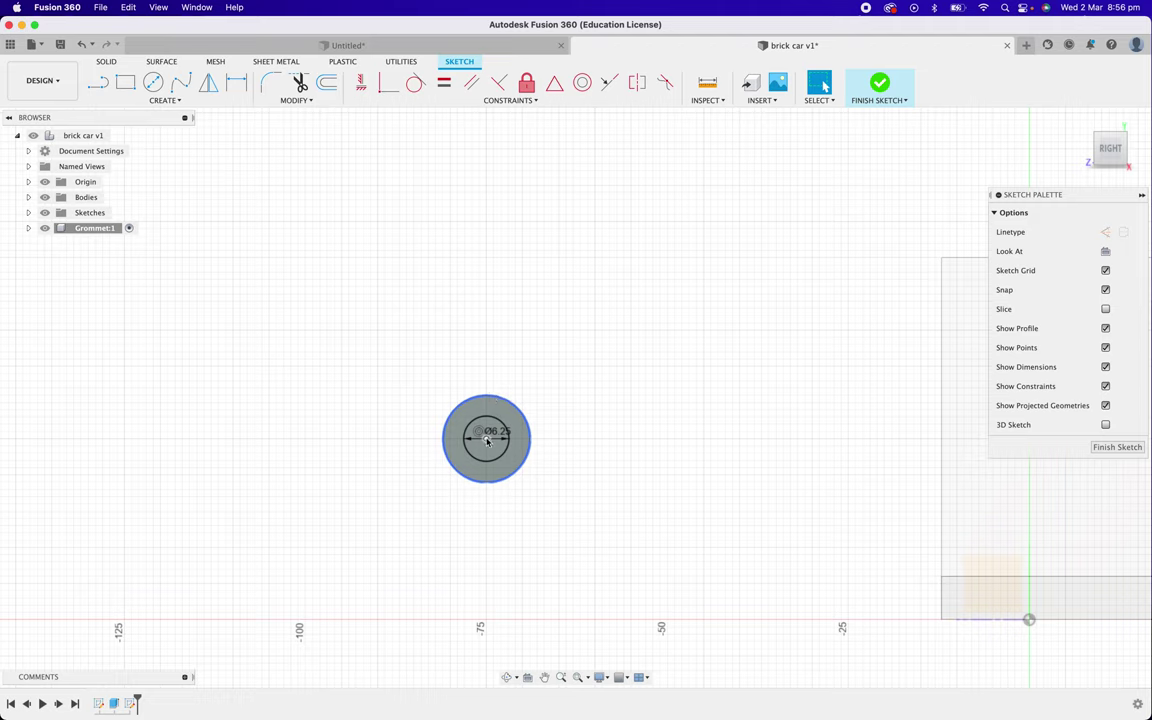
click(480, 425)
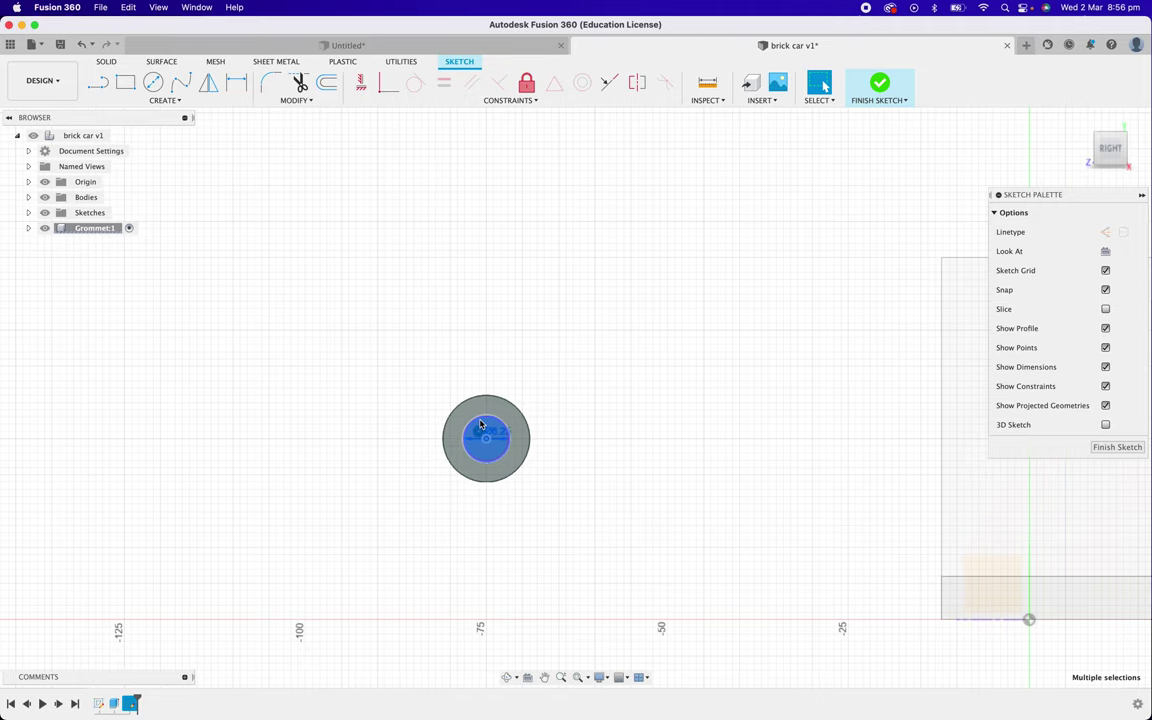
key(Delete)
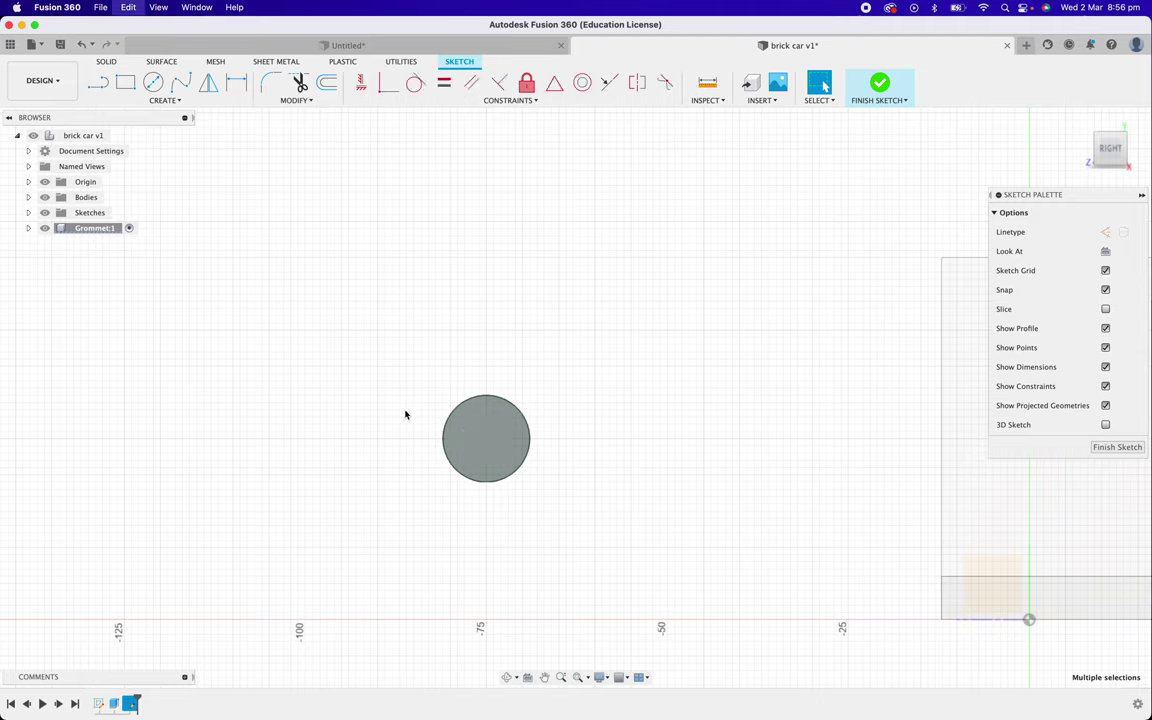
Draw a 6.25 mm diameter circle off-centre on the disc's front face.
click(153, 82)
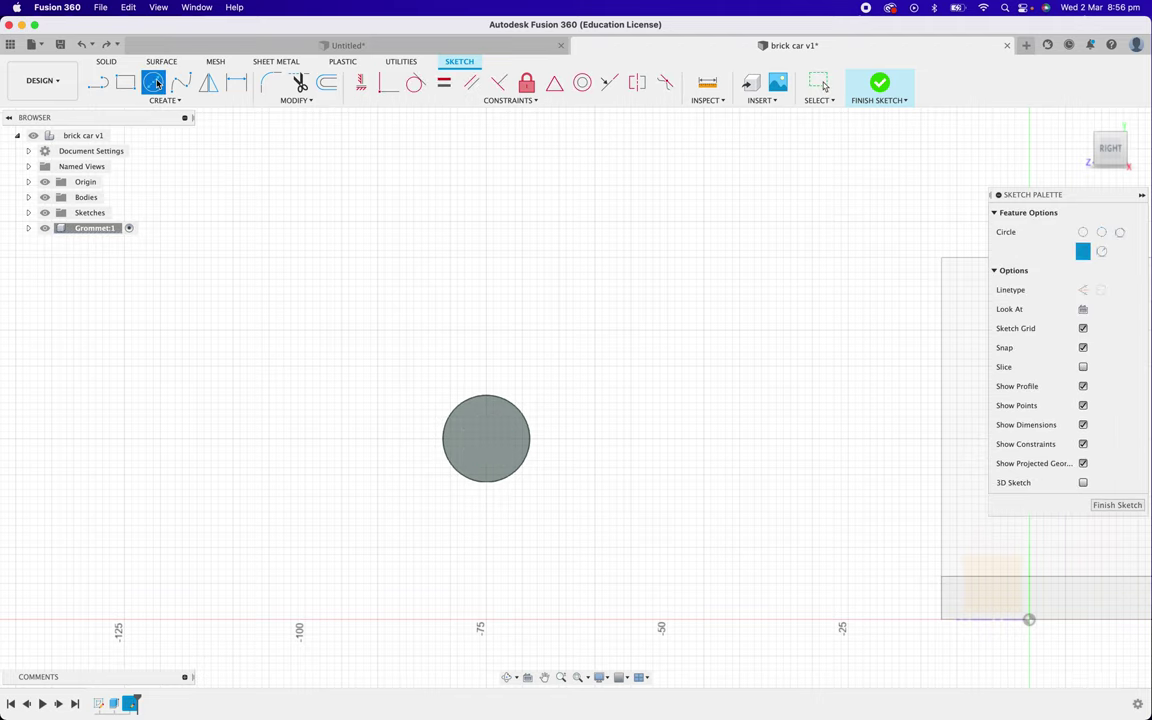
click(501, 452)
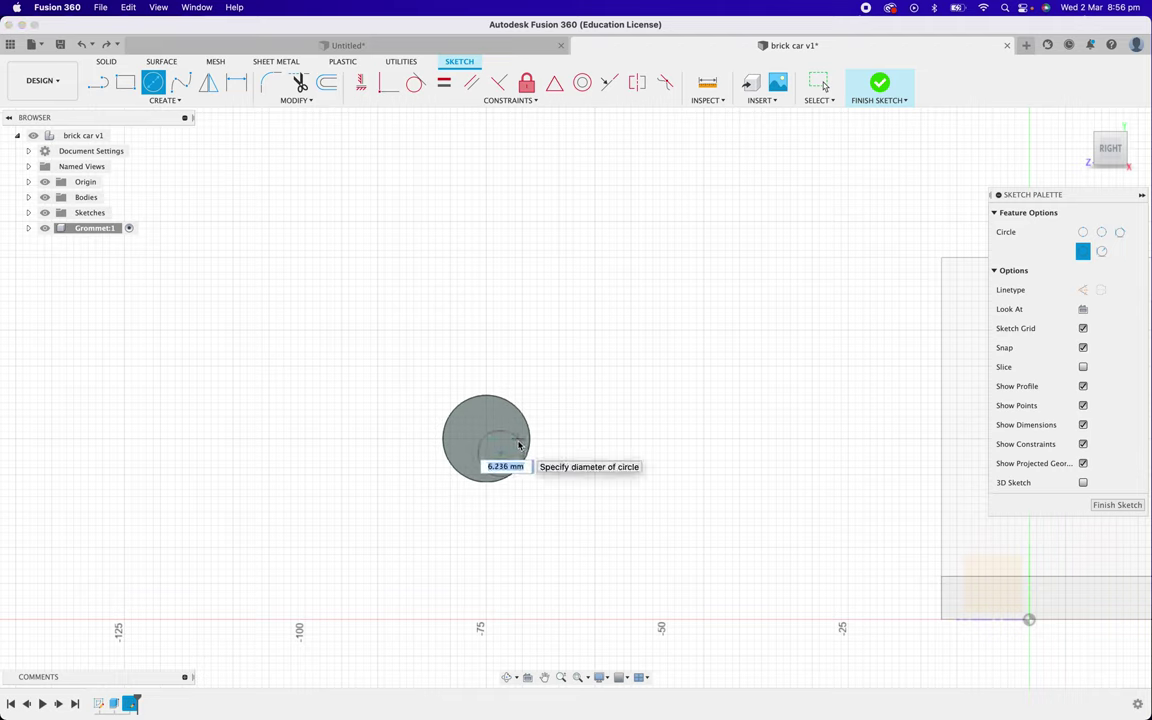
text(6.25)
key(Return)
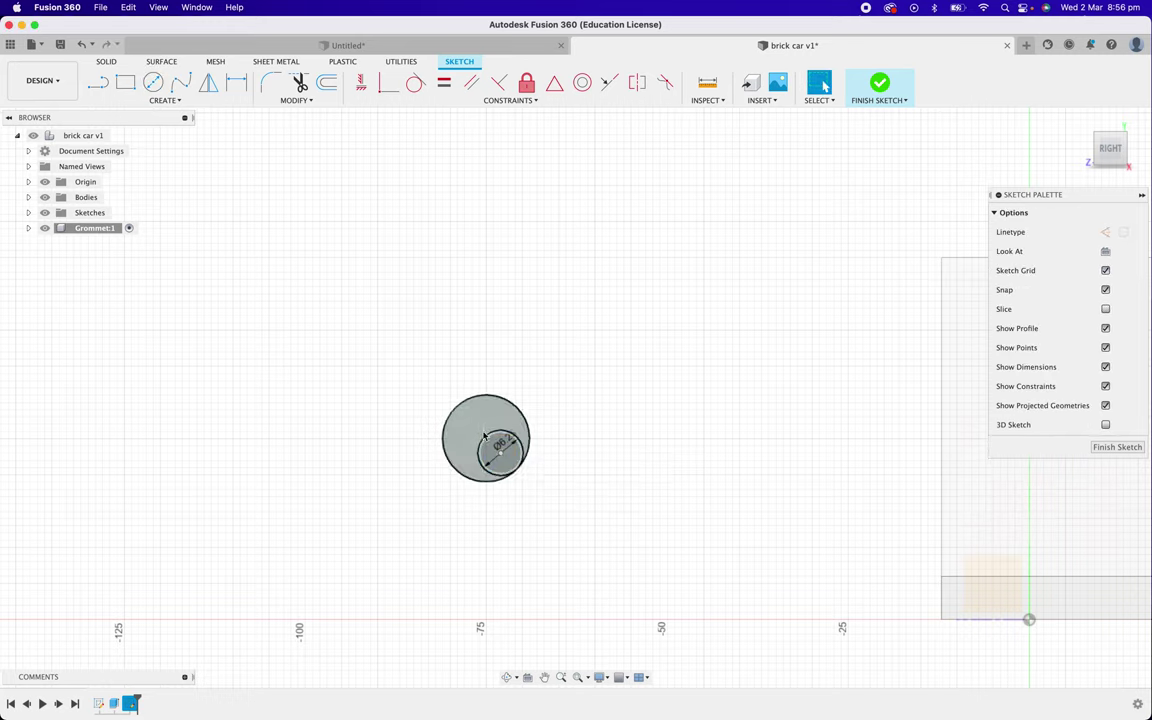
Constrain the 6.25 mm circle to be concentric with the disc's outer edge, and finish the sketch.
click(504, 398)
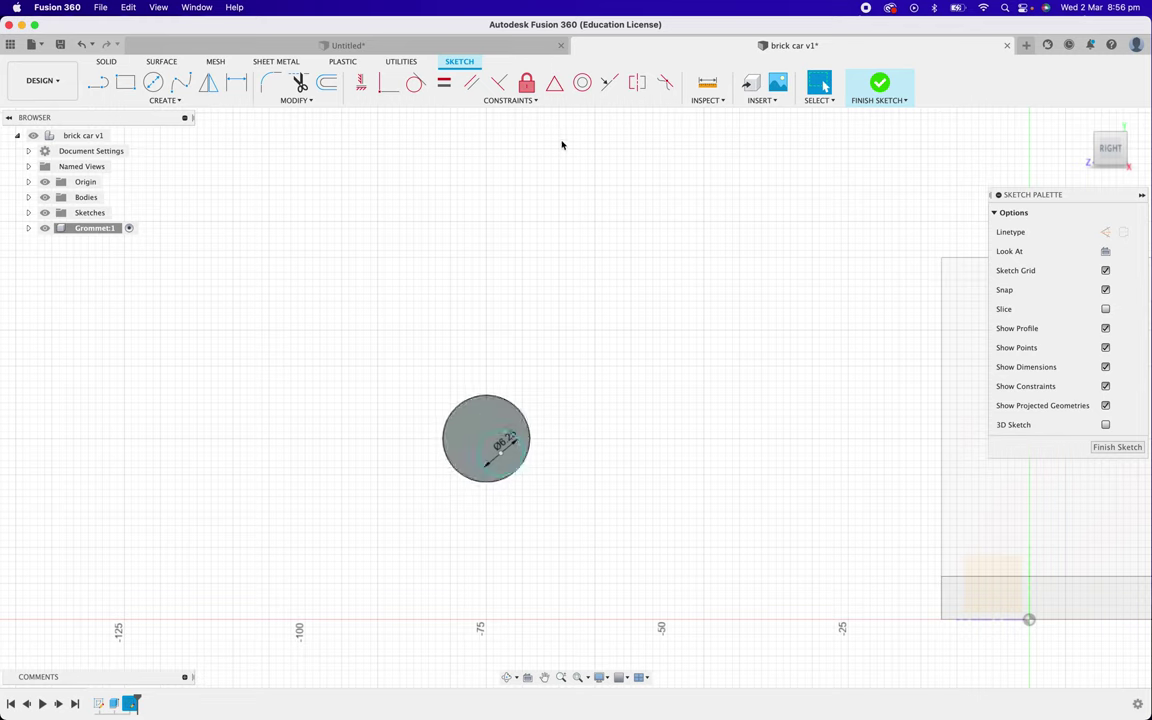
click(583, 84)
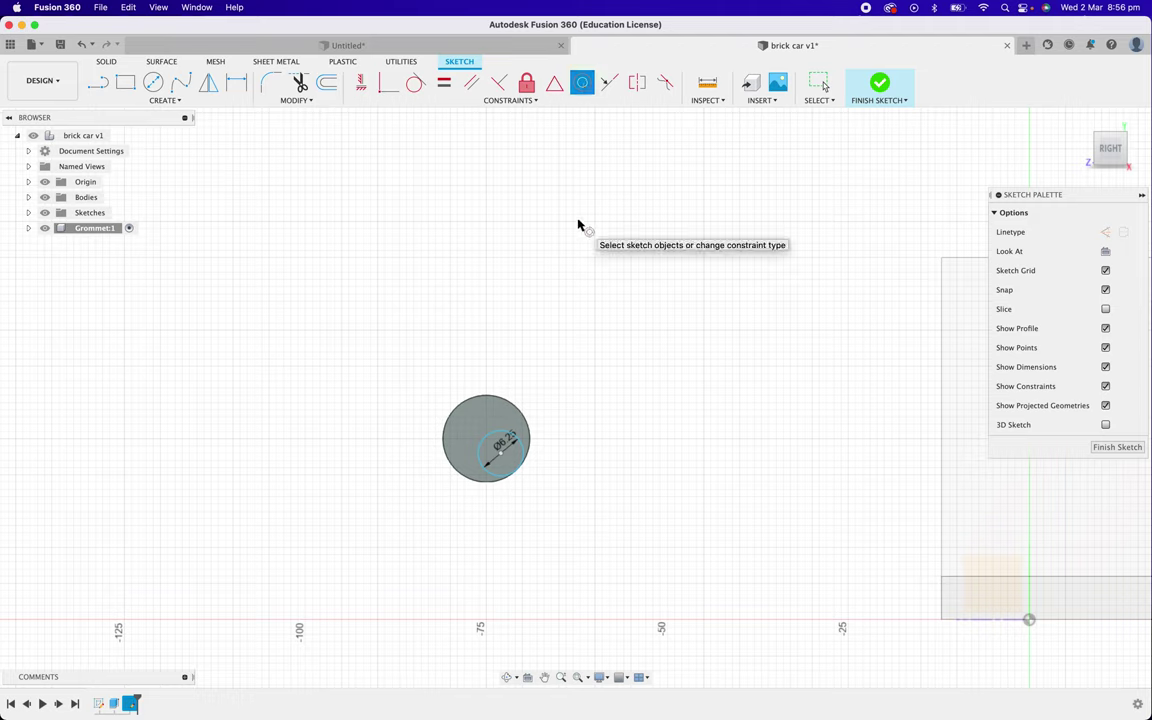
click(464, 408)
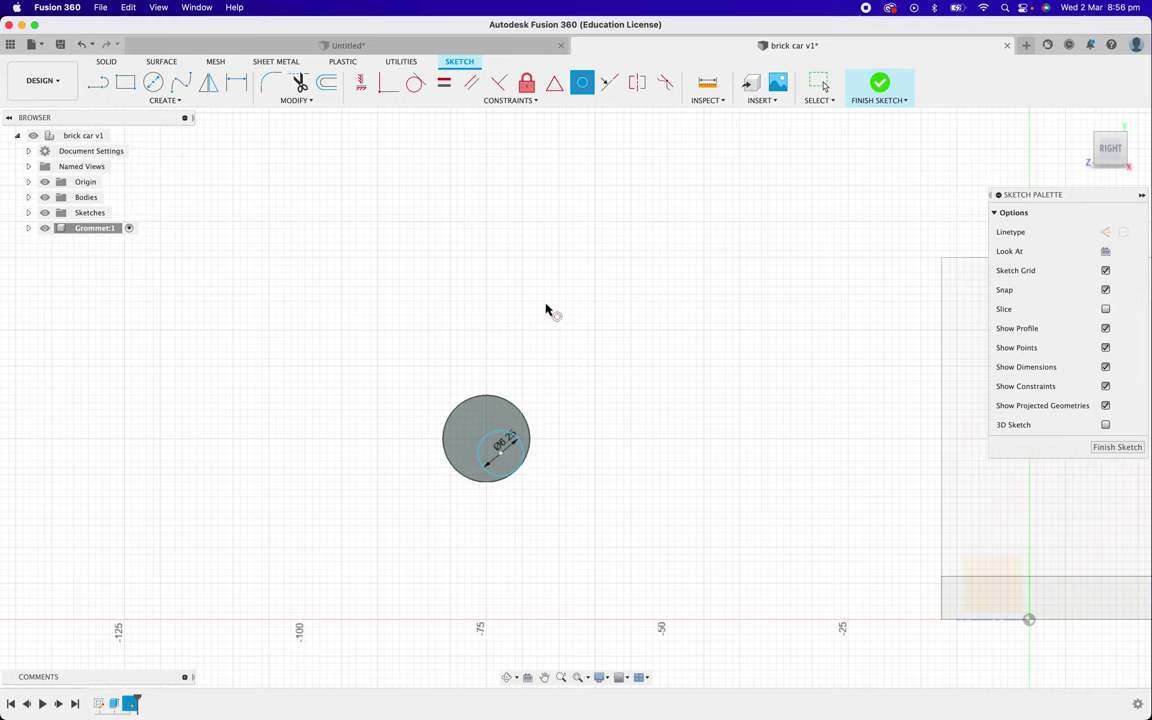
click(495, 438)
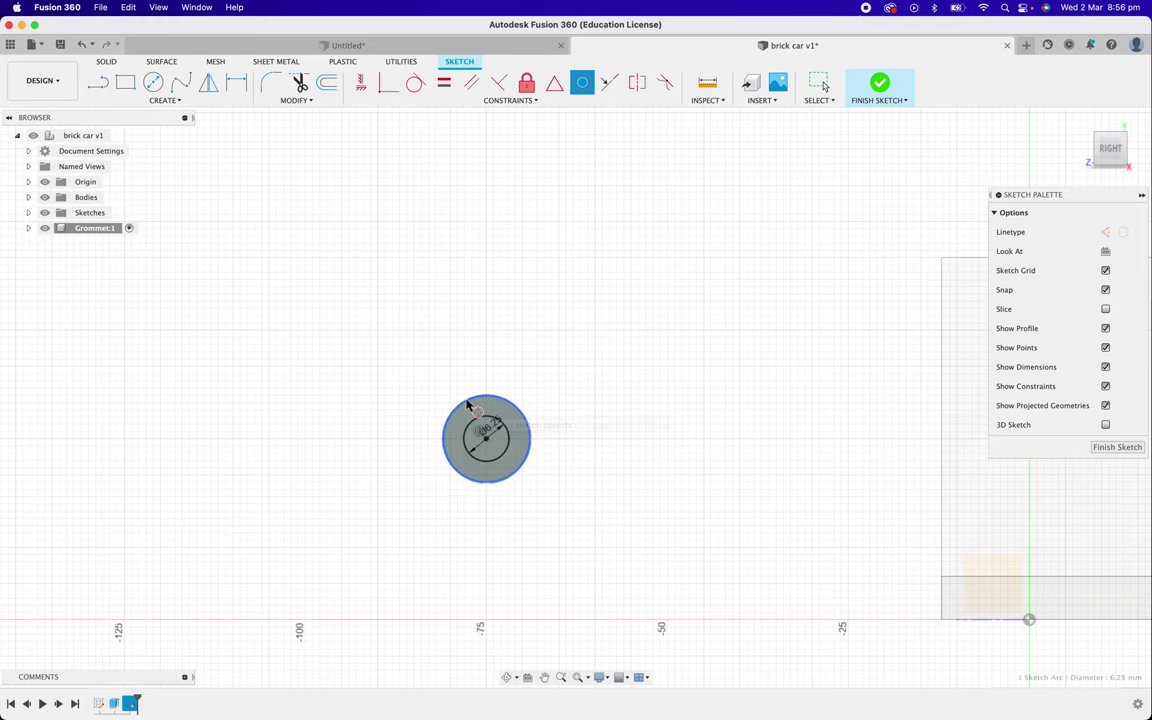
click(617, 336)
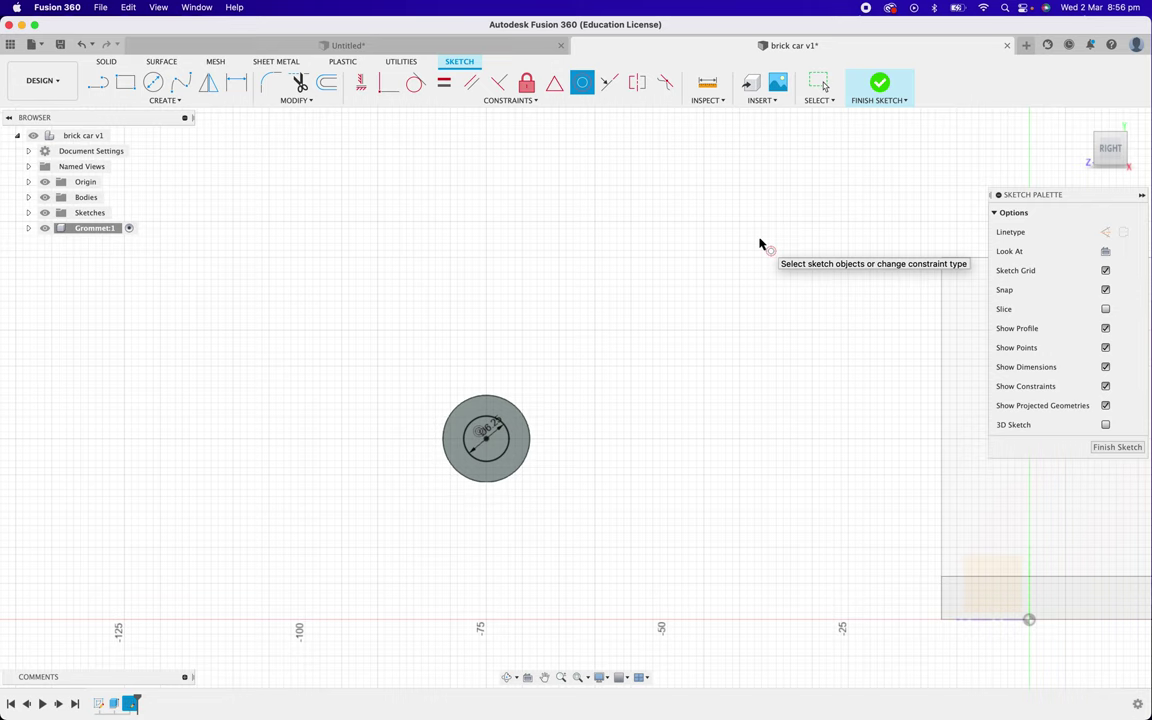
click(878, 95)
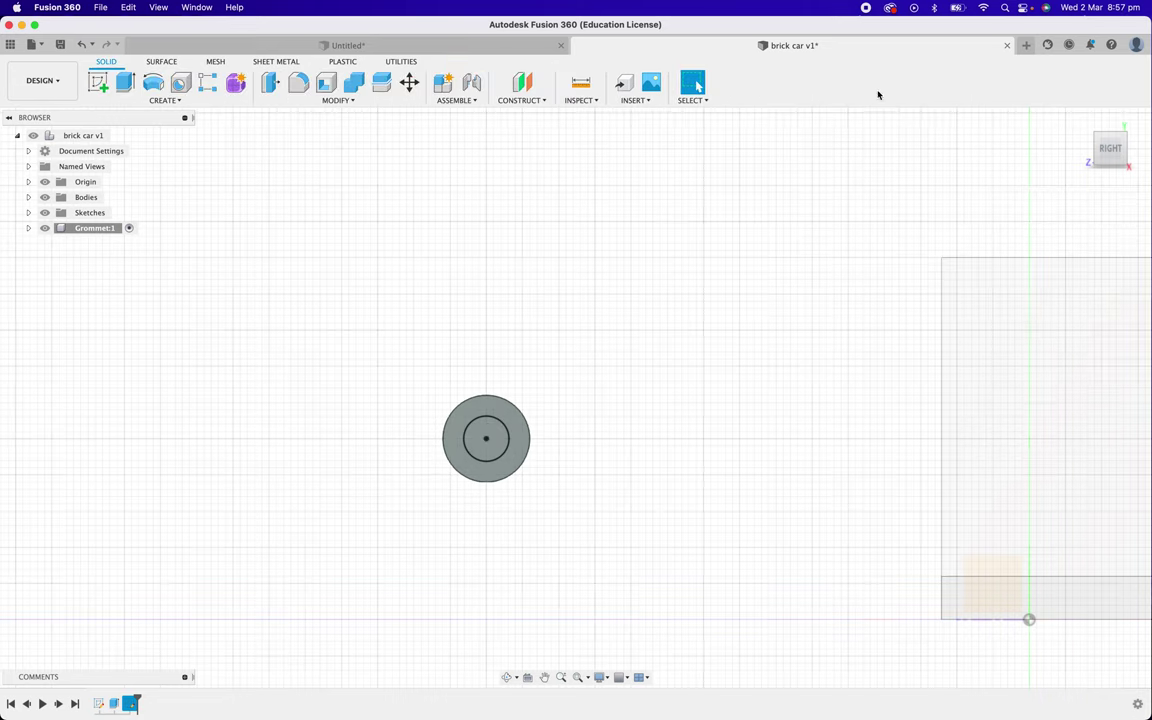
Extrude the 6.25 mm circle profile 8.5 mm outward from the disc's face, joined to the disc.
click(499, 437)
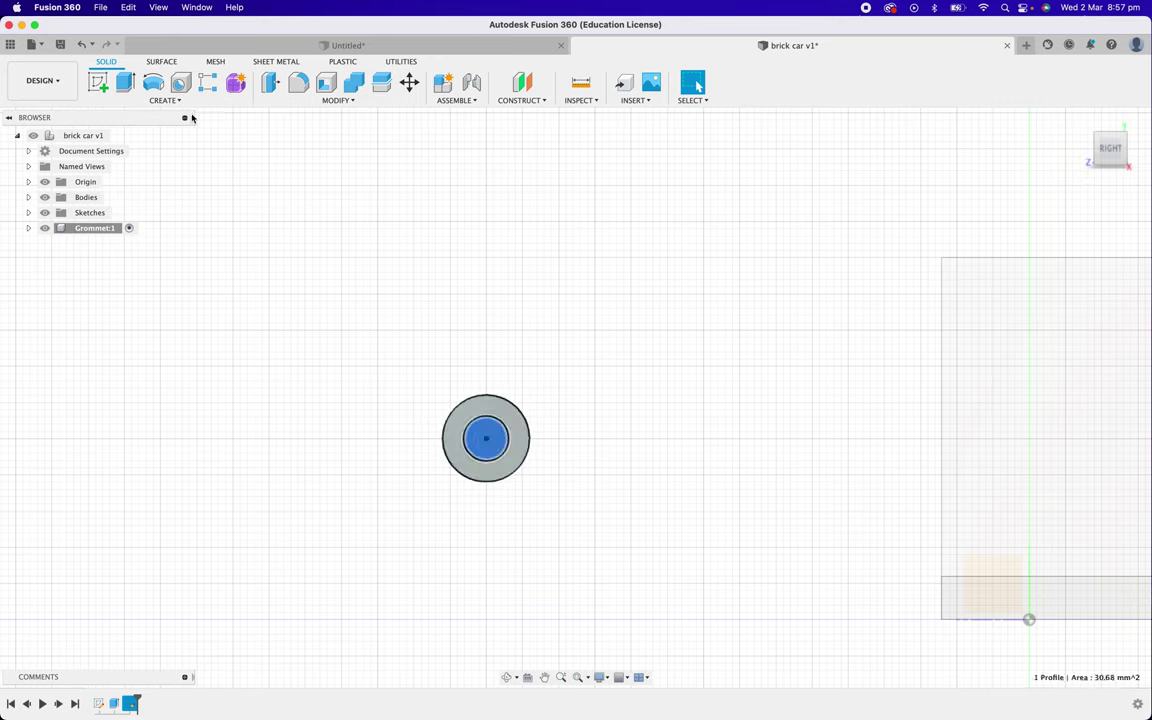
click(127, 83)
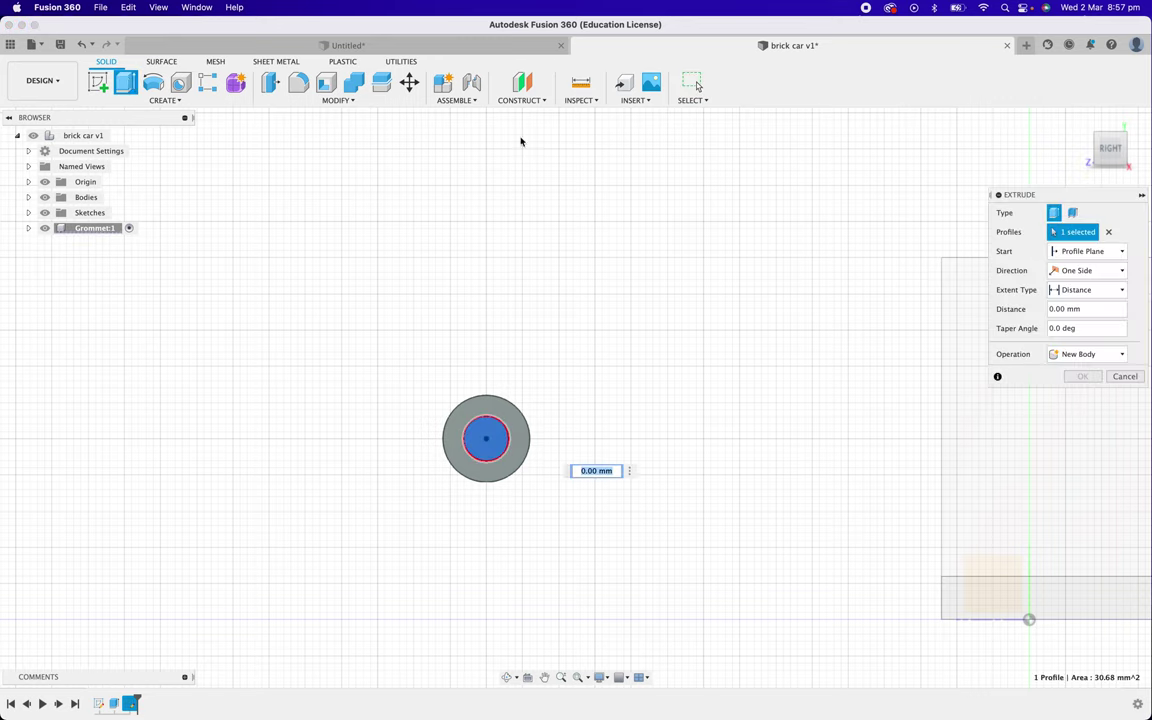
click(1098, 149)
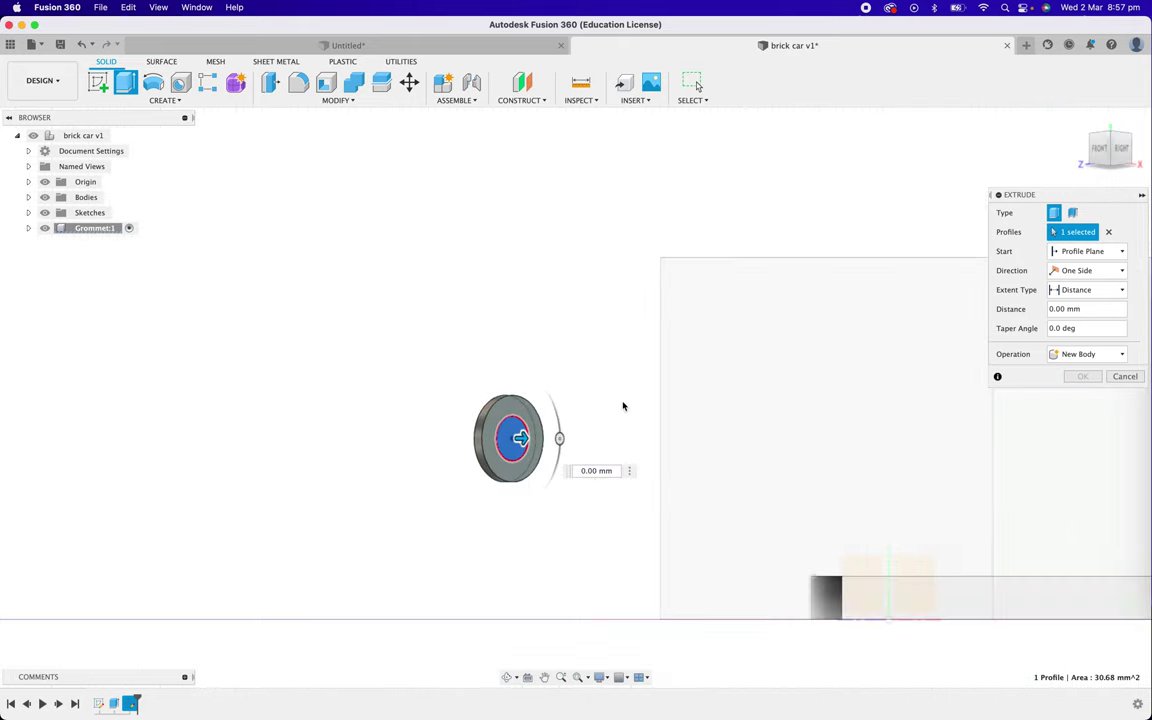
drag(520, 437, 541, 440)
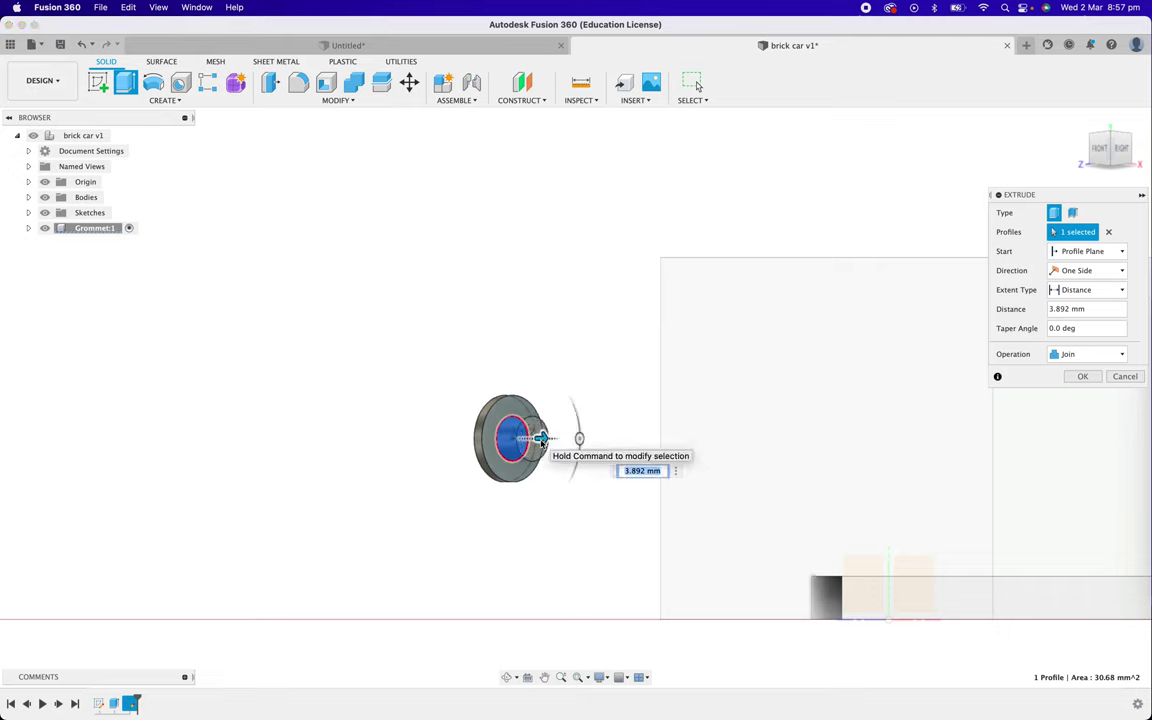
text(8)
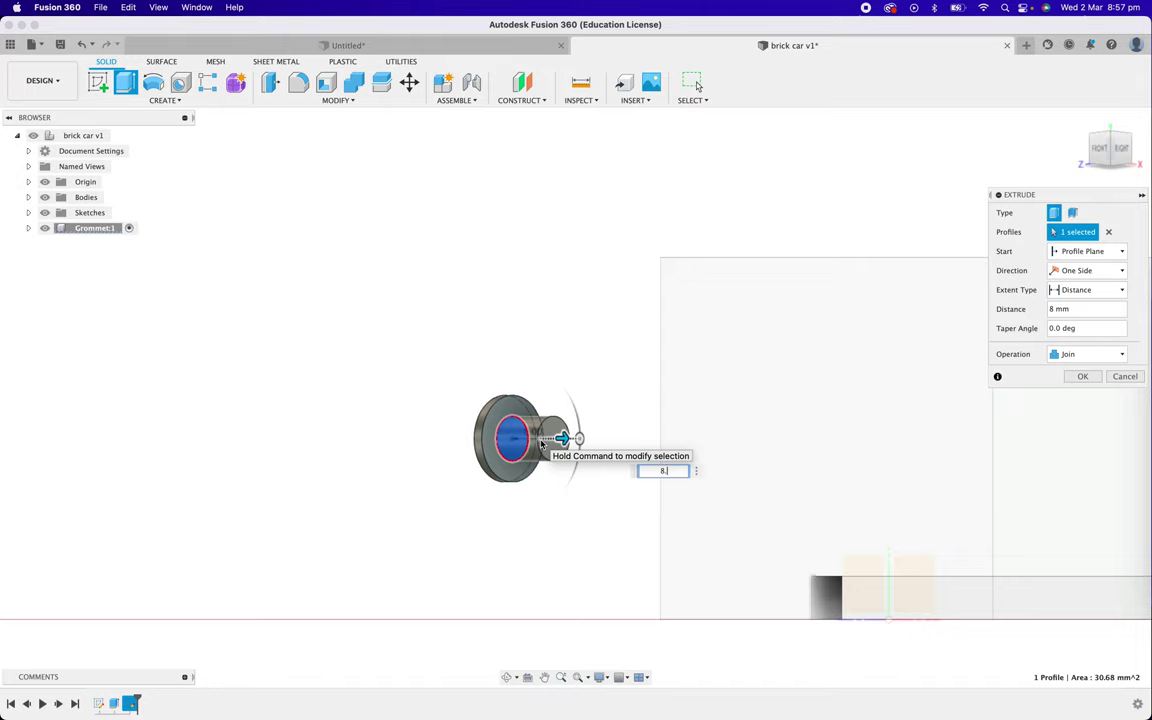
text(.)
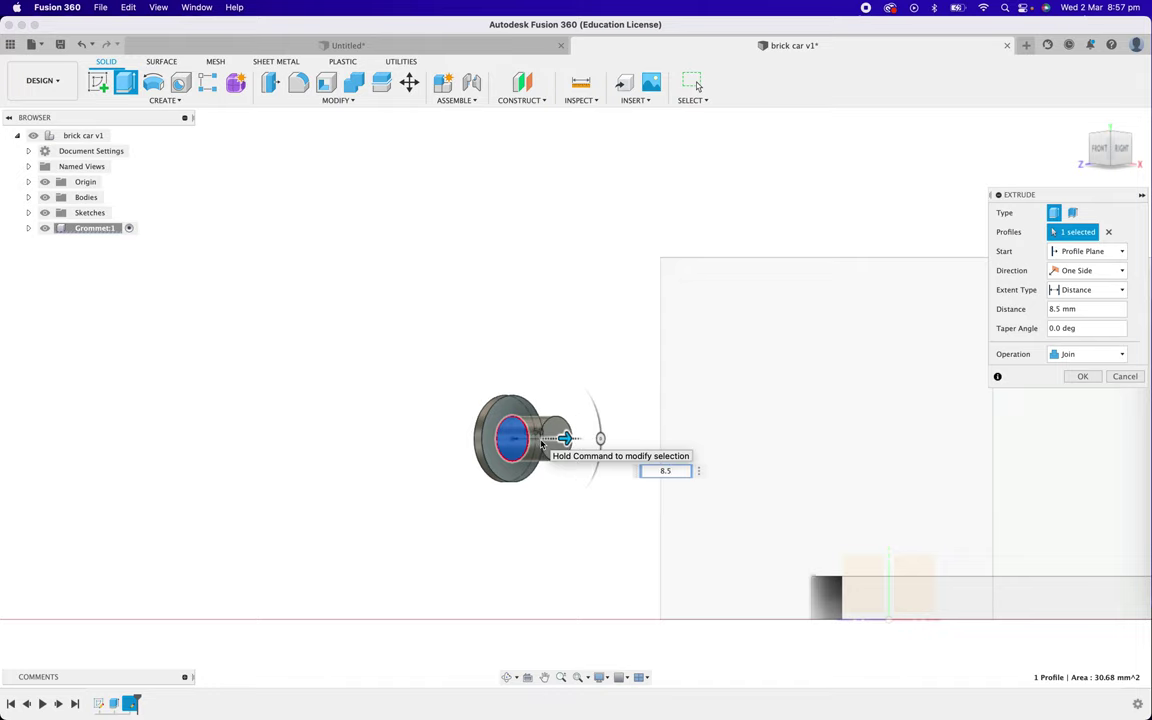
key(Return)
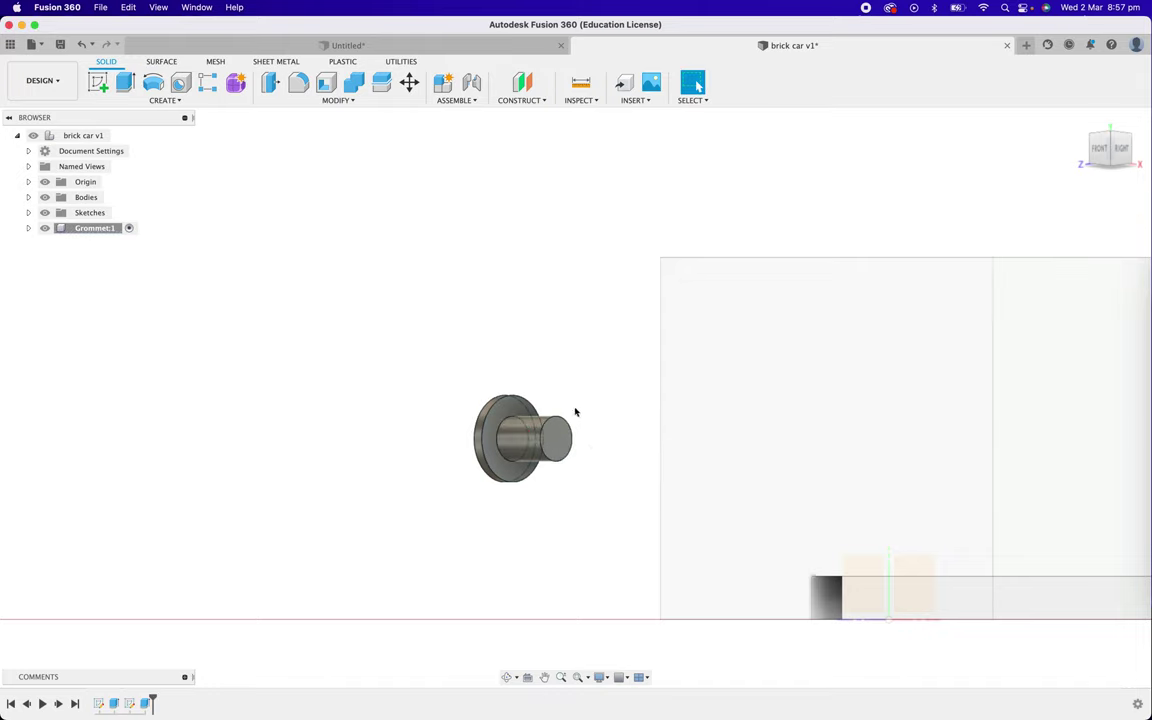
Check the grommet's bore in the regulations drawing and sketch a 3.3 mm diameter circle off-centre on the barrel's end face.
key(ctrl+Right)
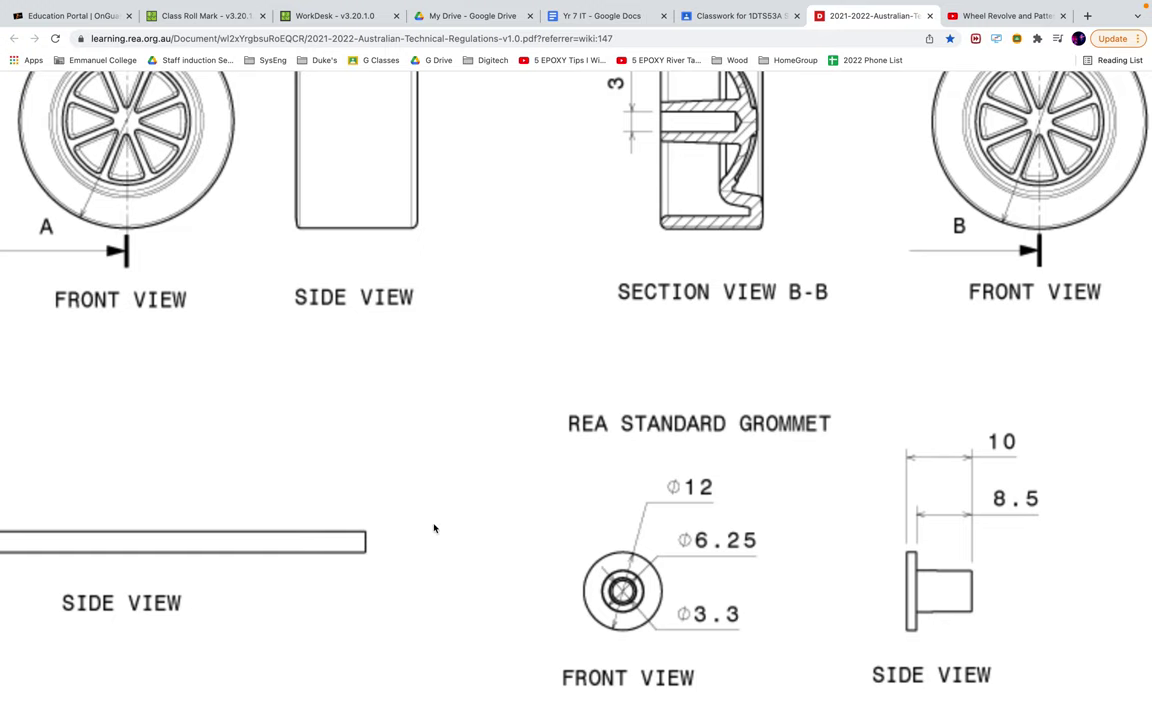
key(ctrl+Left)
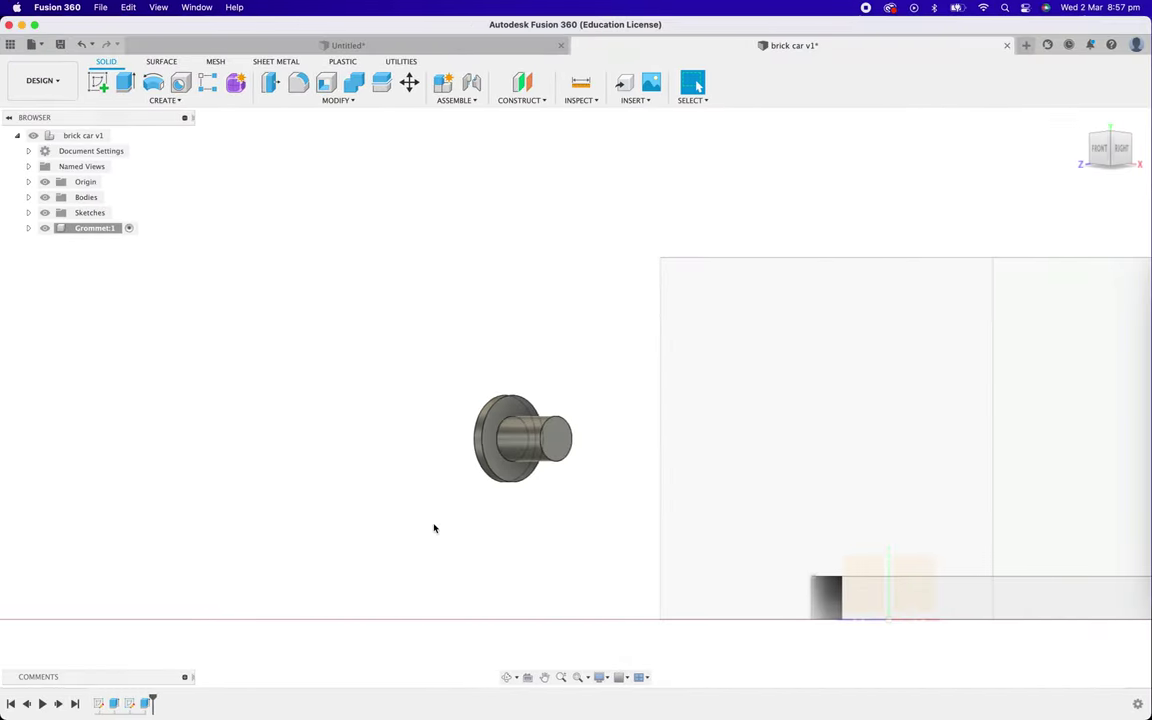
click(97, 82)
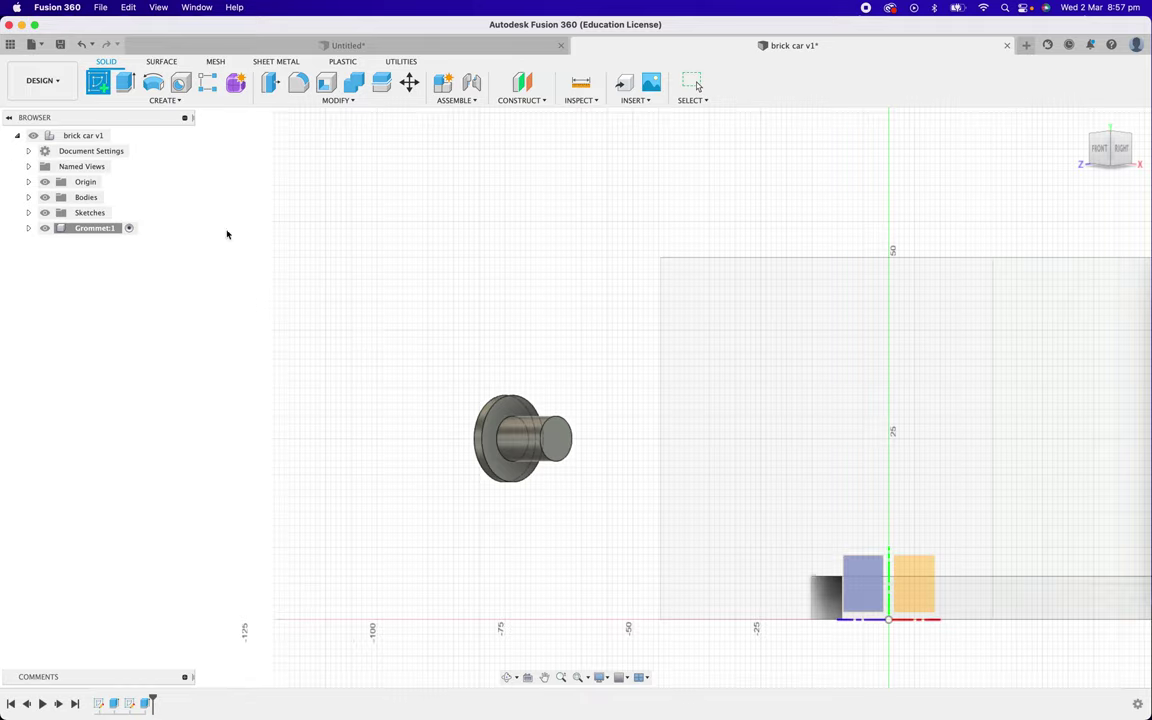
click(550, 436)
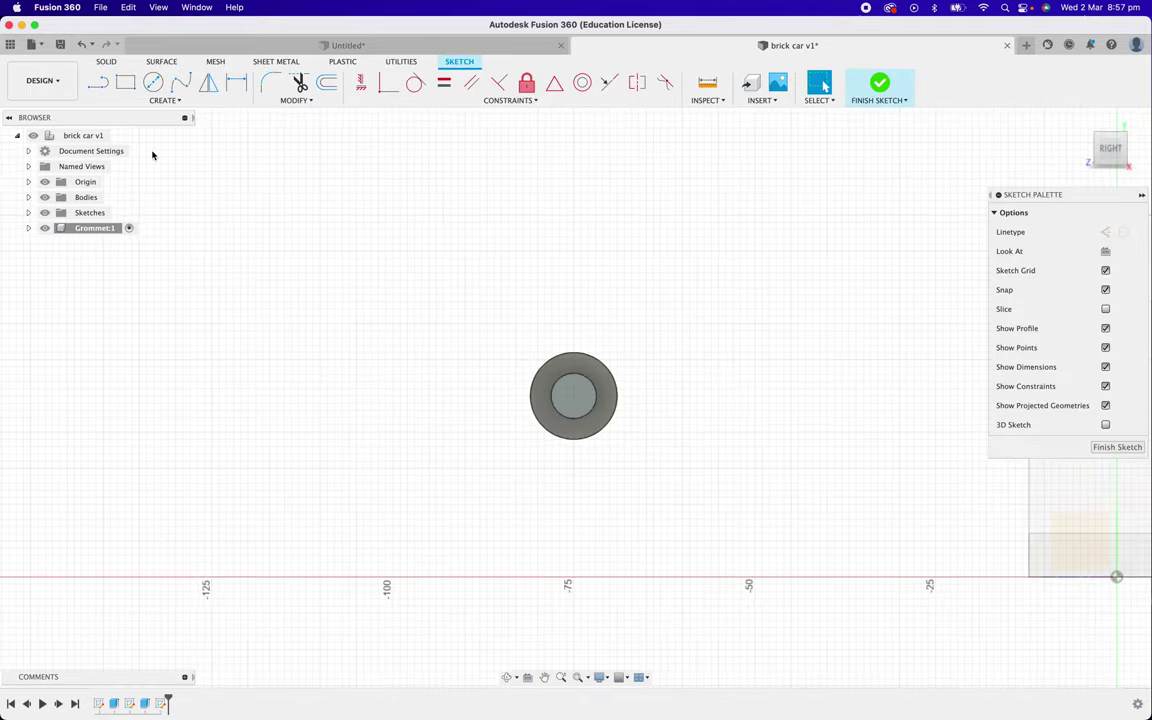
click(153, 82)
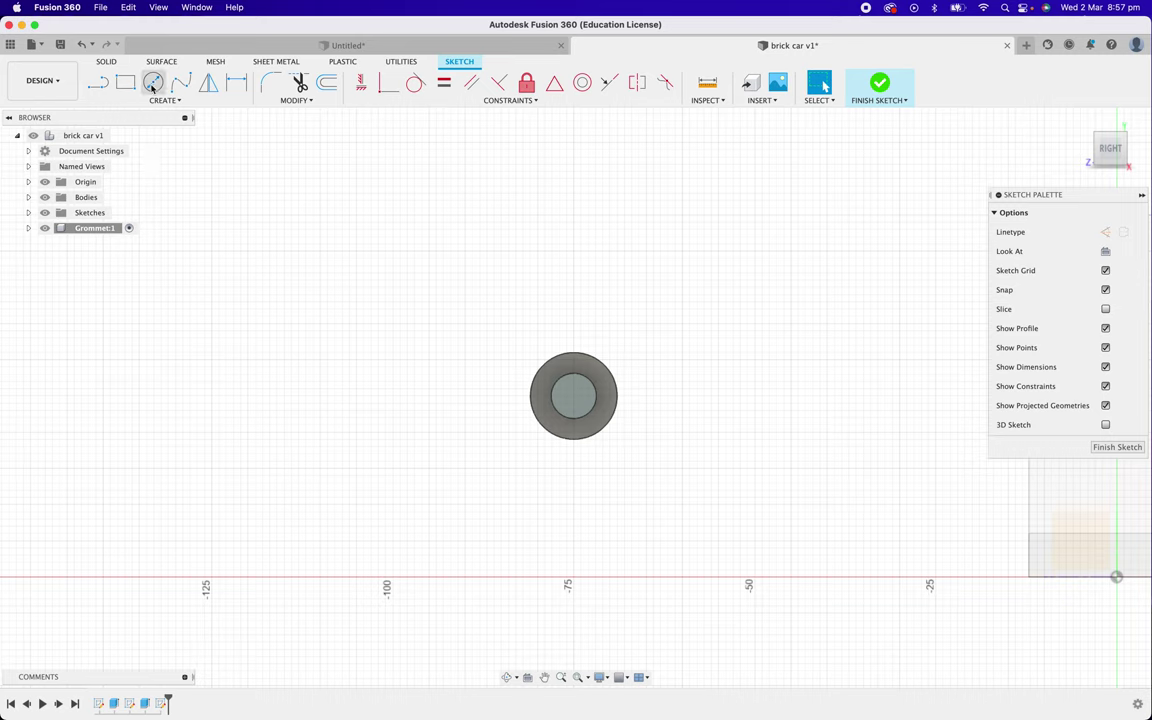
click(574, 405)
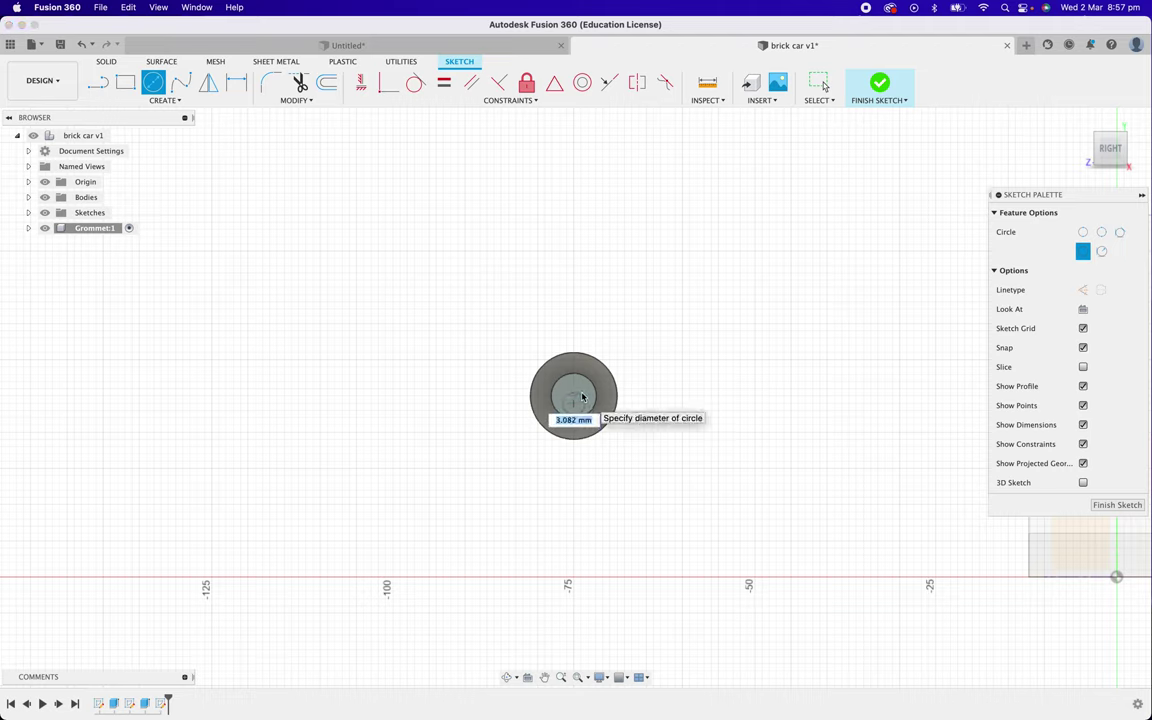
text(3.3)
key(Return)
key(Escape)
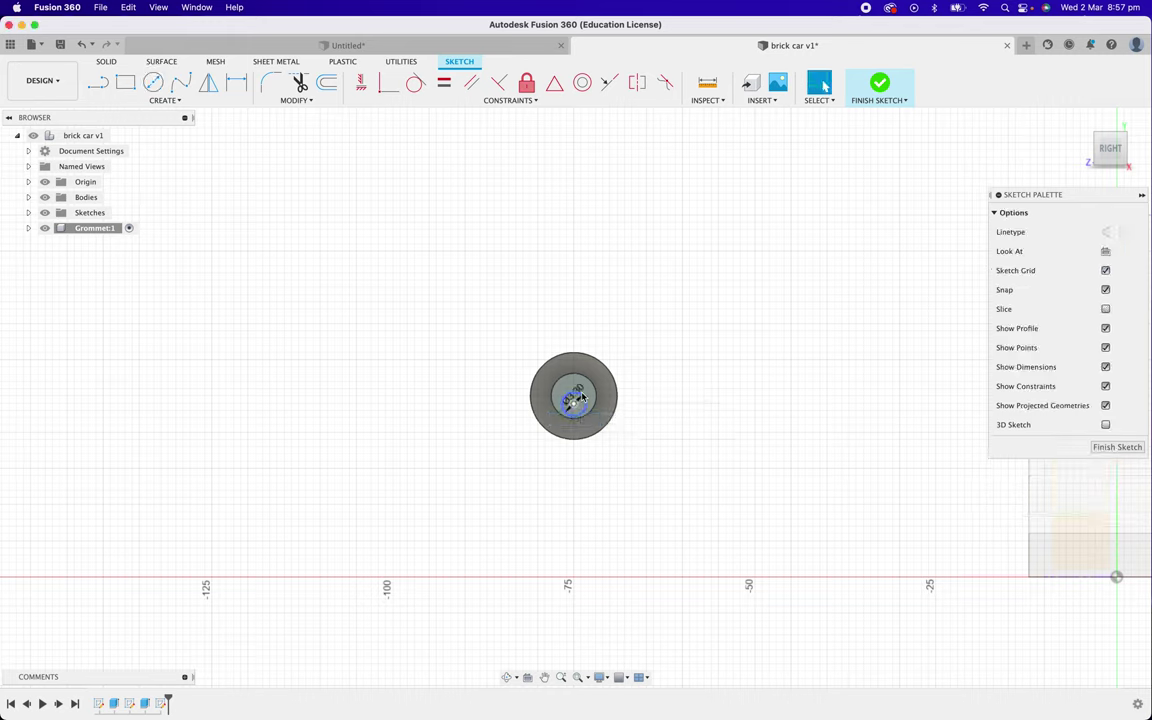
Constrain the 3.3 mm circle to be concentric with the barrel's outer edge, and finish the sketch.
click(582, 82)
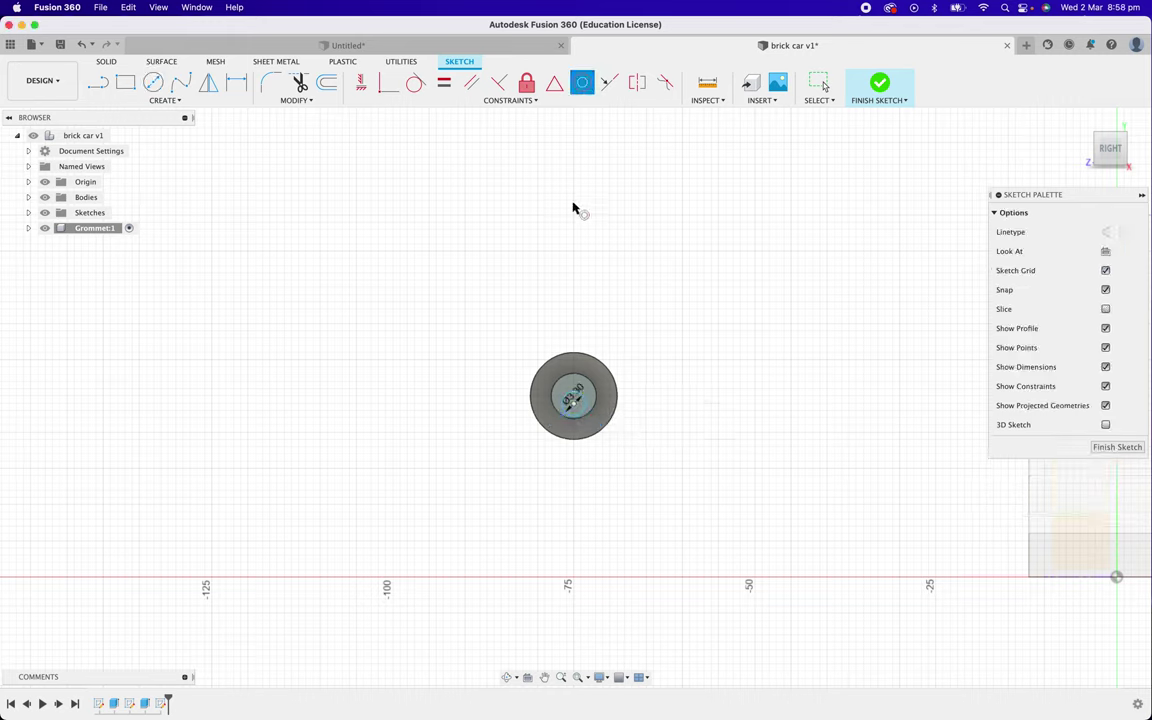
click(573, 394)
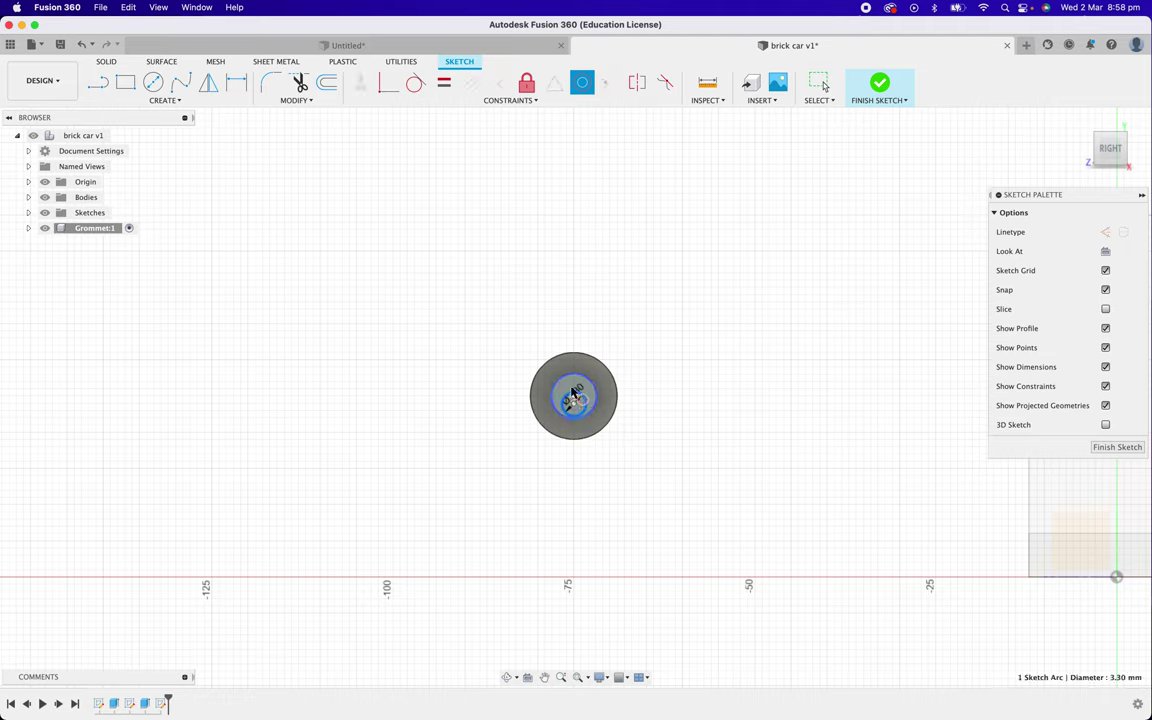
click(567, 383)
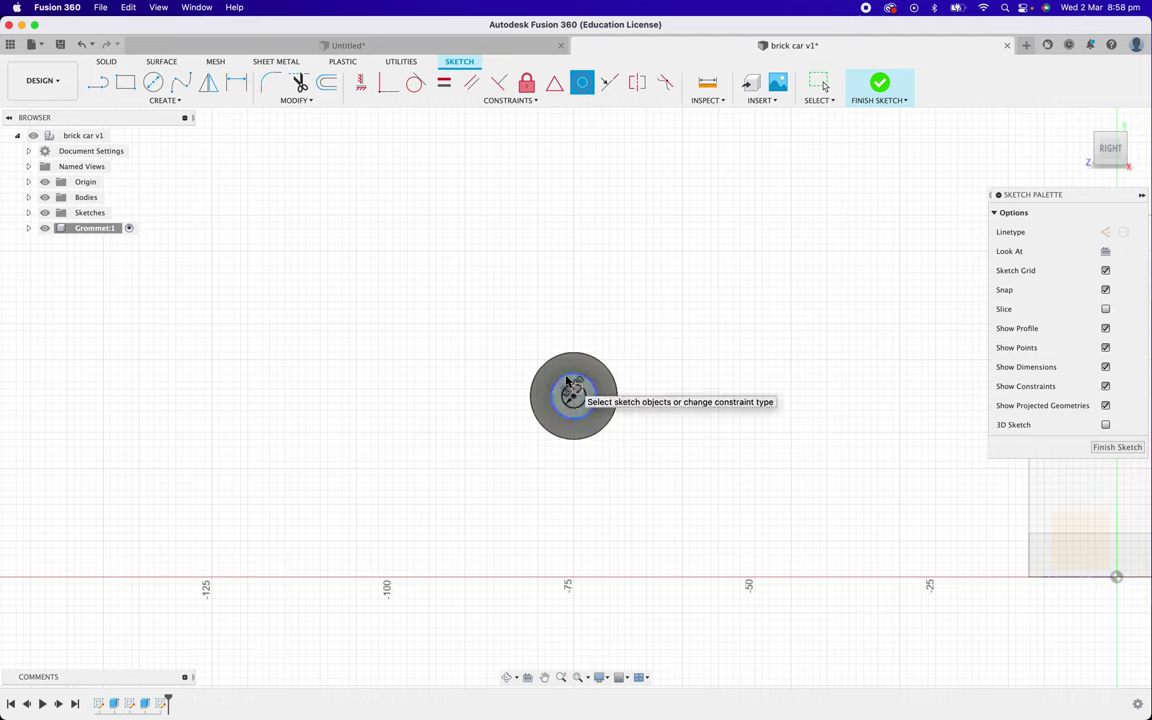
click(880, 88)
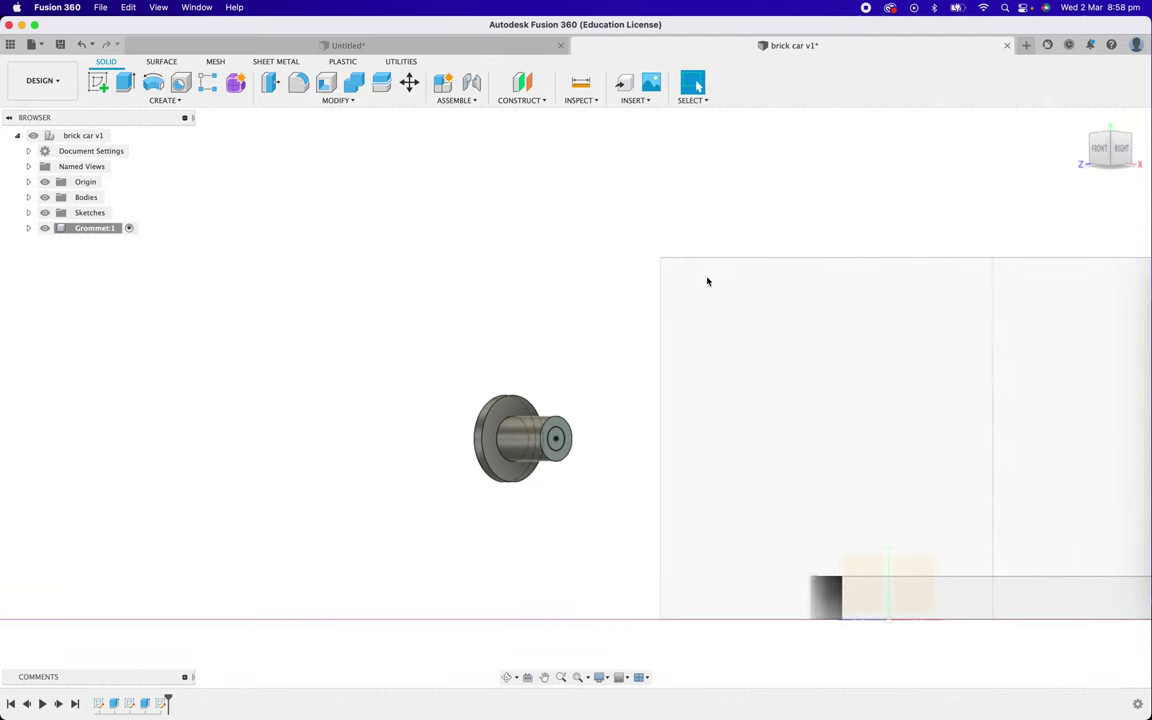
Extrude the 3.3 mm circle as a cut through the grommet, with its extent set to the flange's flat back face.
click(125, 85)
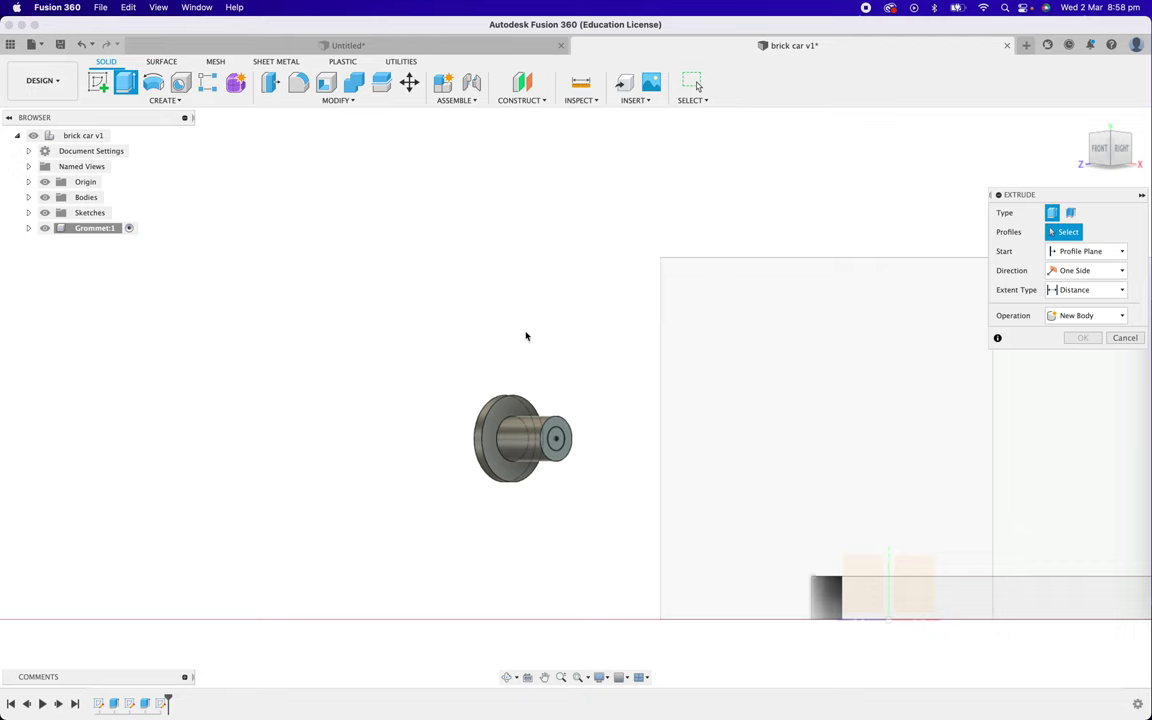
click(556, 437)
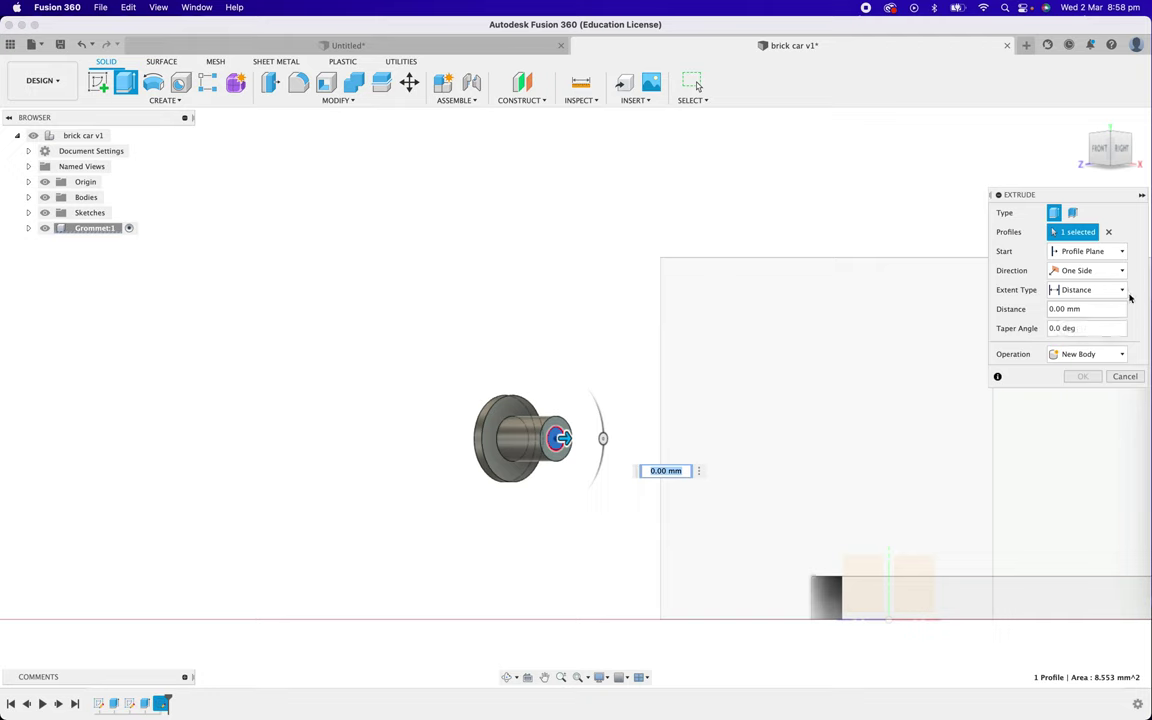
click(1115, 355)
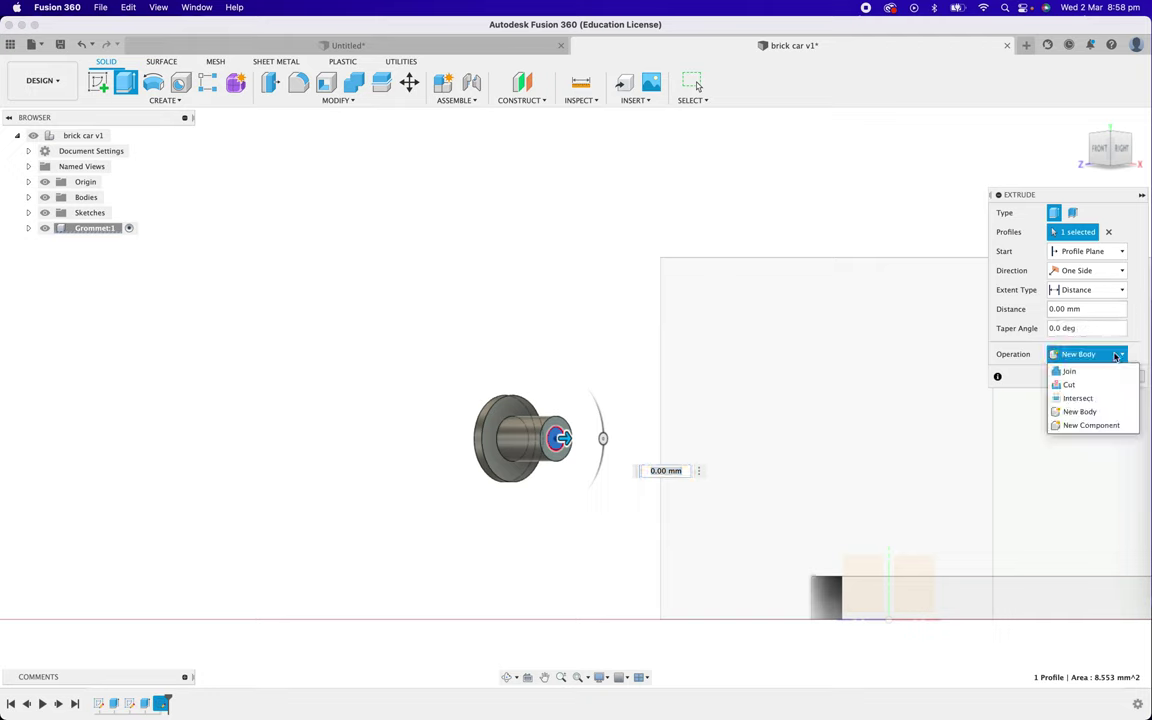
click(1069, 385)
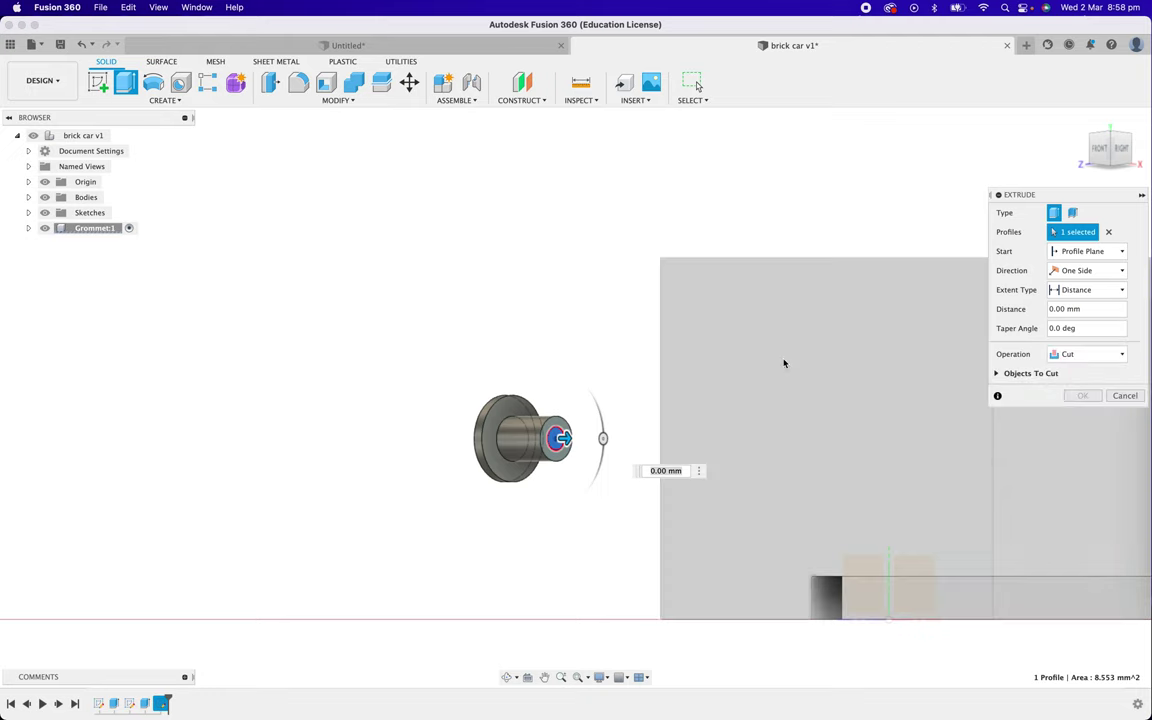
drag(565, 438, 540, 438)
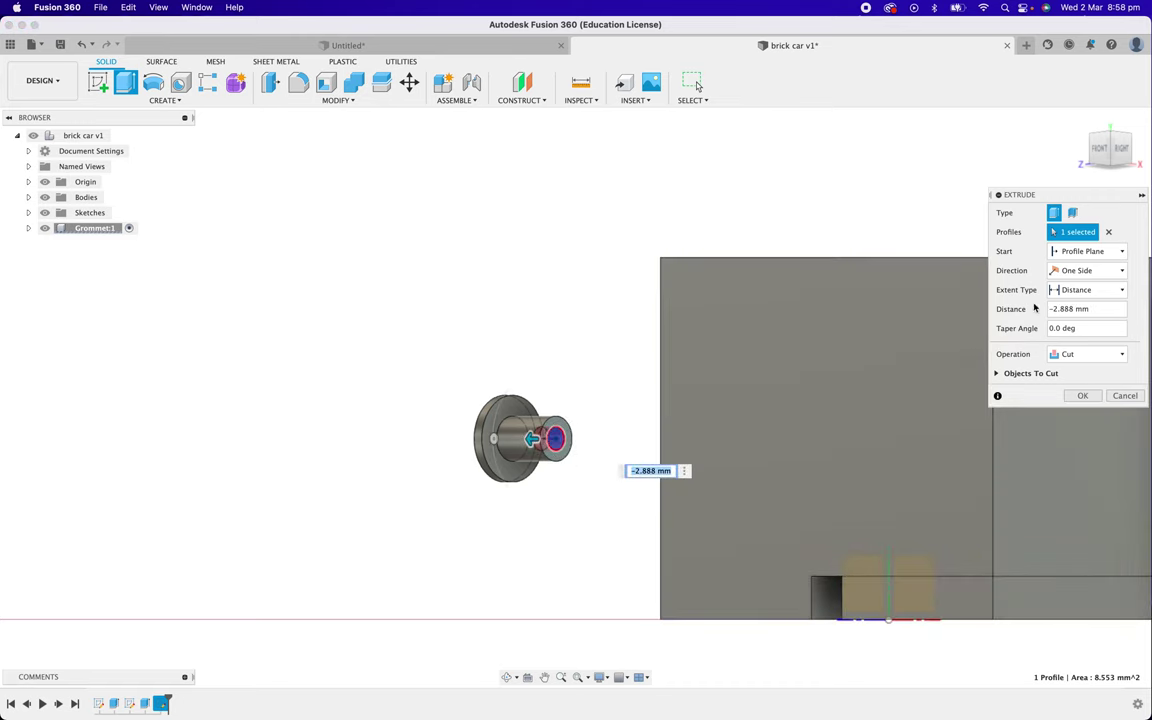
click(1099, 292)
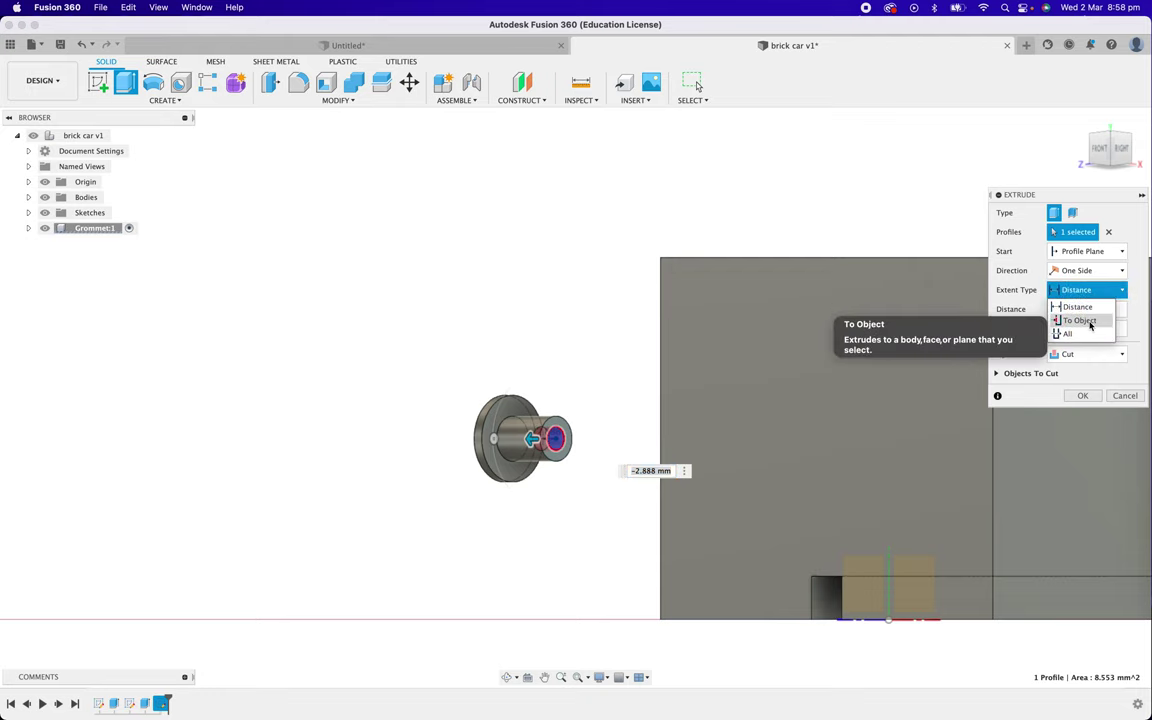
click(1085, 321)
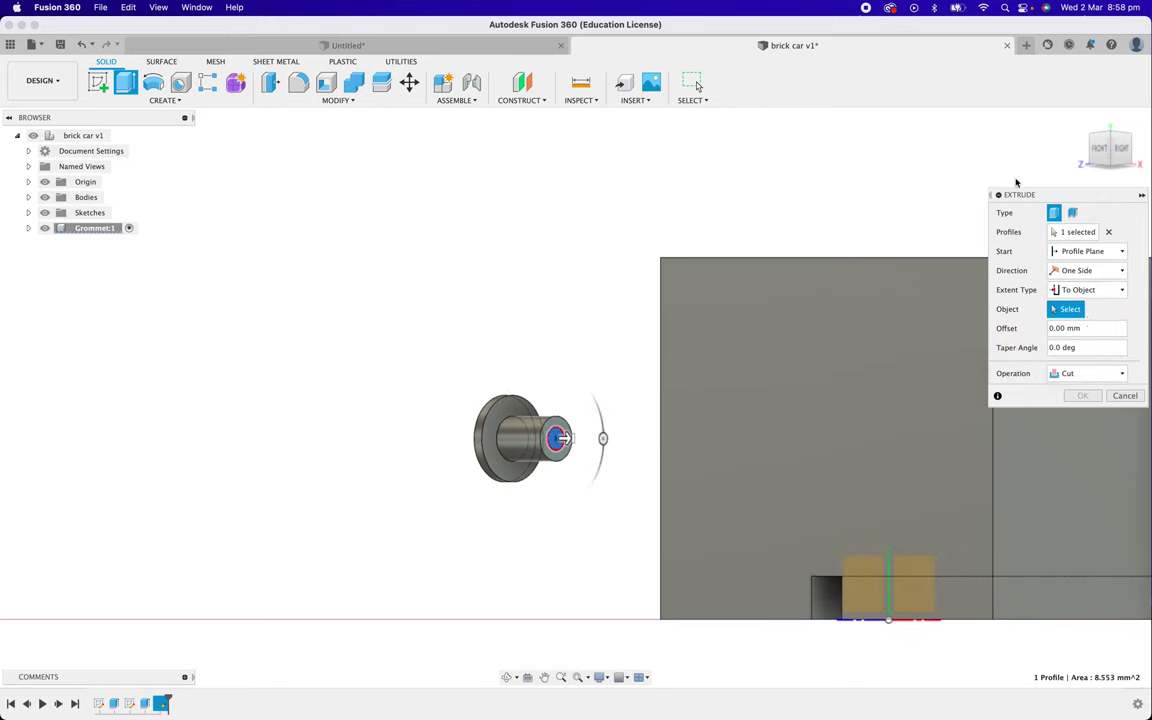
click(1090, 154)
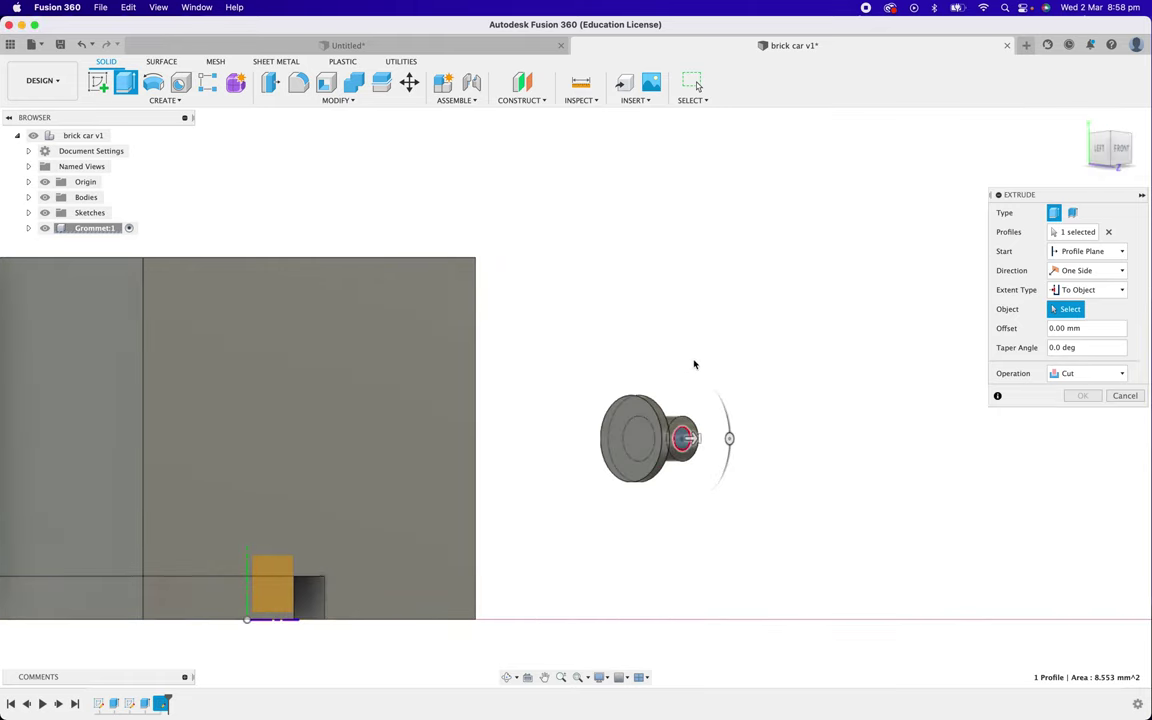
click(635, 434)
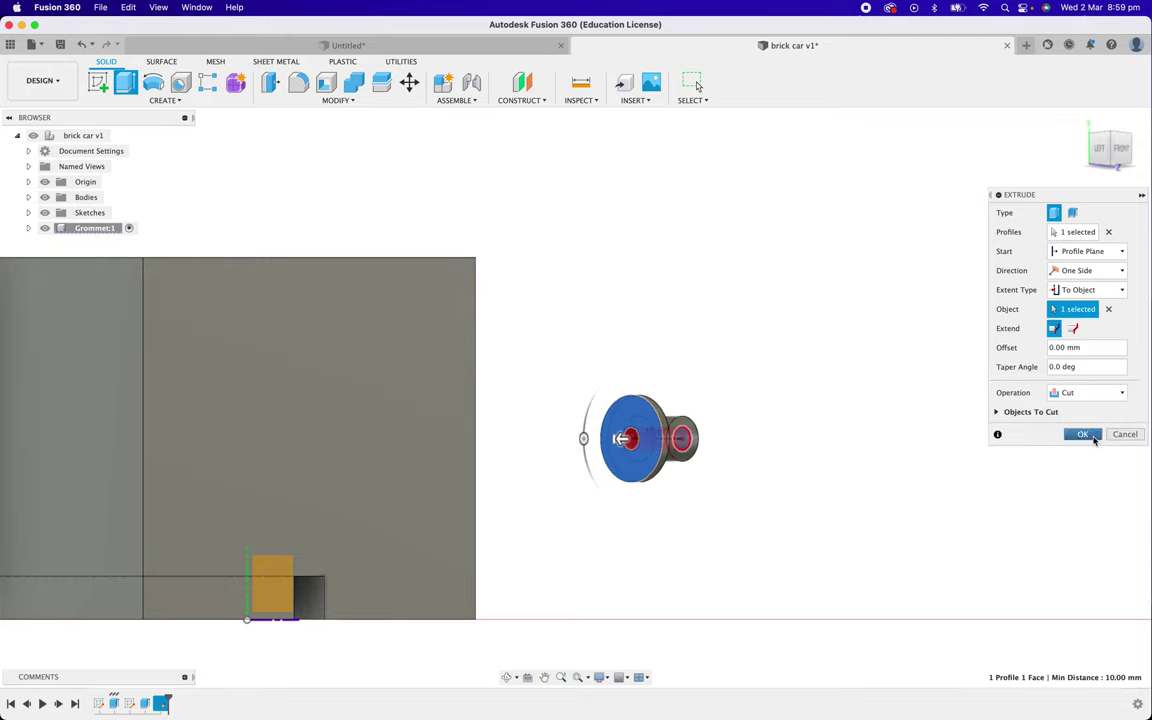
click(1082, 434)
Move the grommet body about -106 mm along its Z axis, away from the brick.
click(1131, 140)
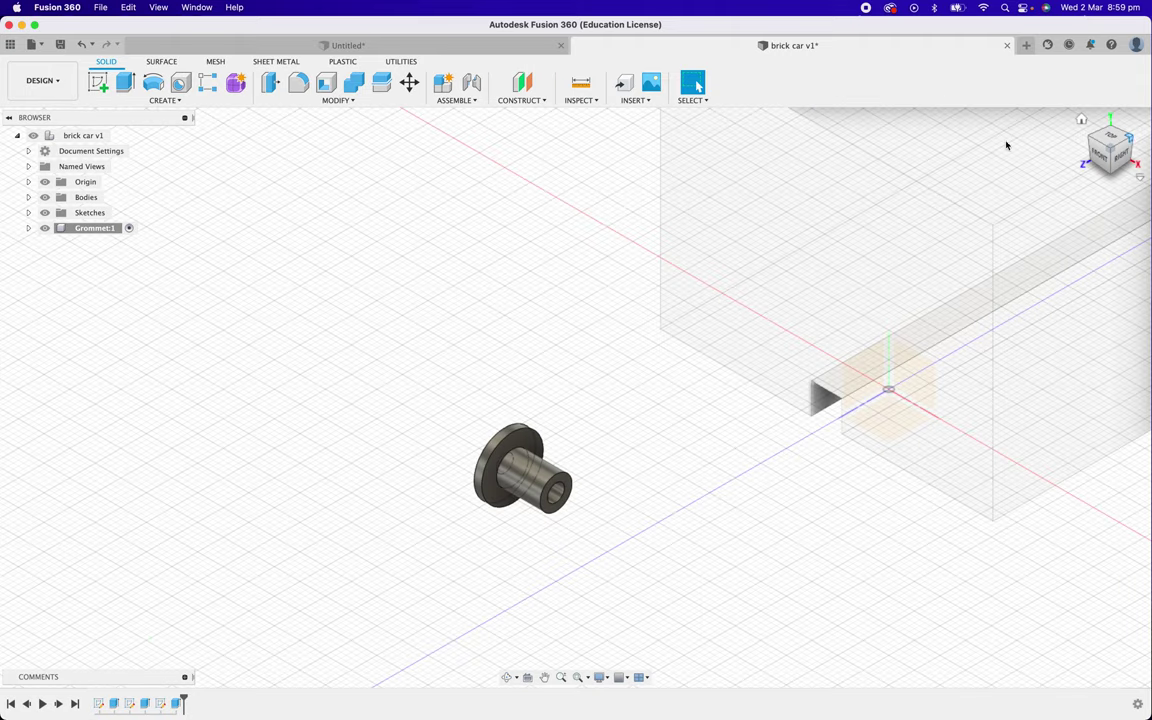
scroll(637, 374, down, 1)
scroll(637, 374, down, 3)
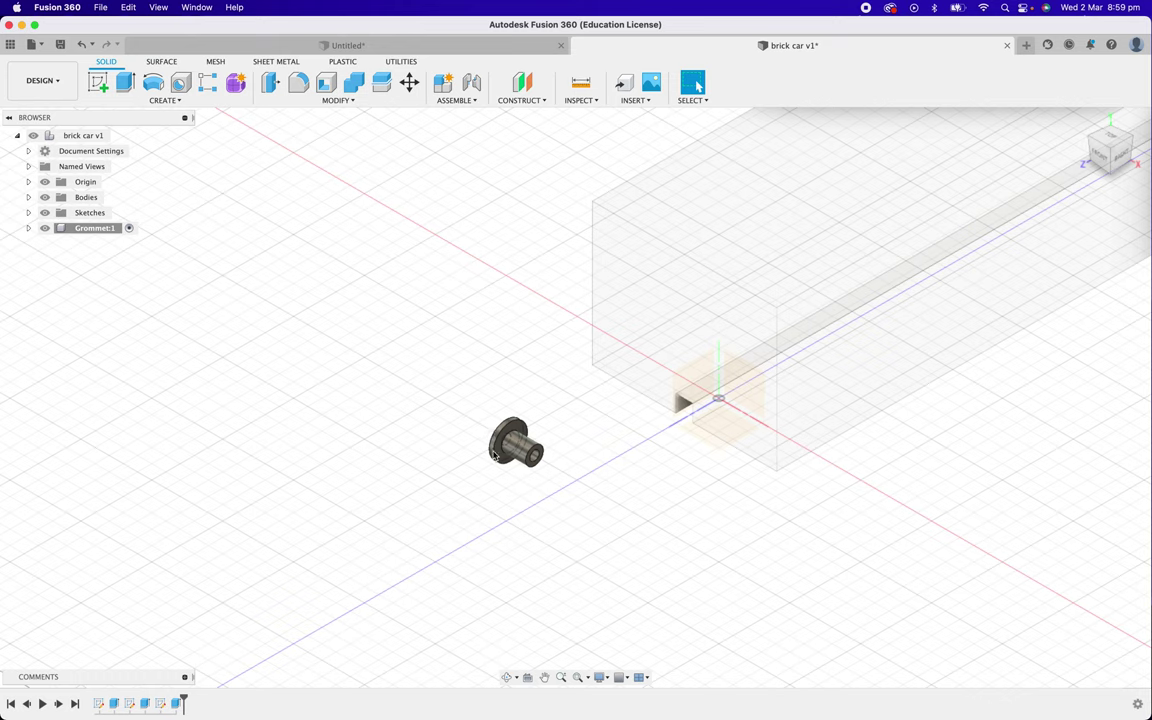
click(409, 82)
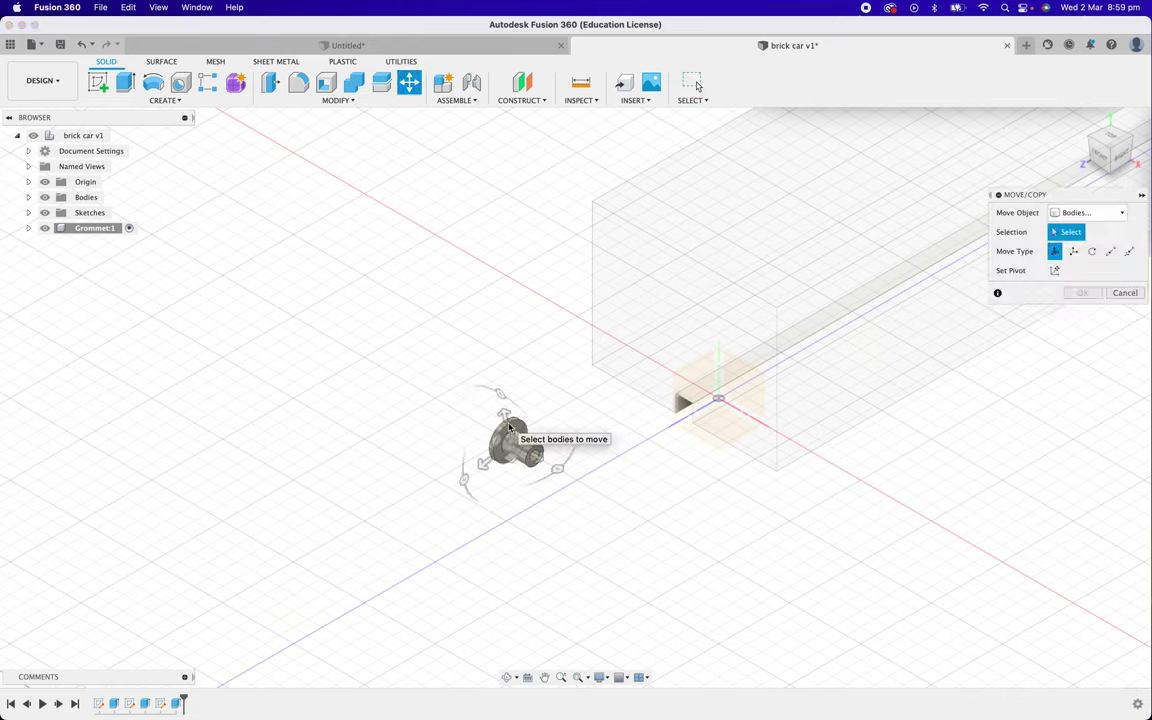
click(506, 438)
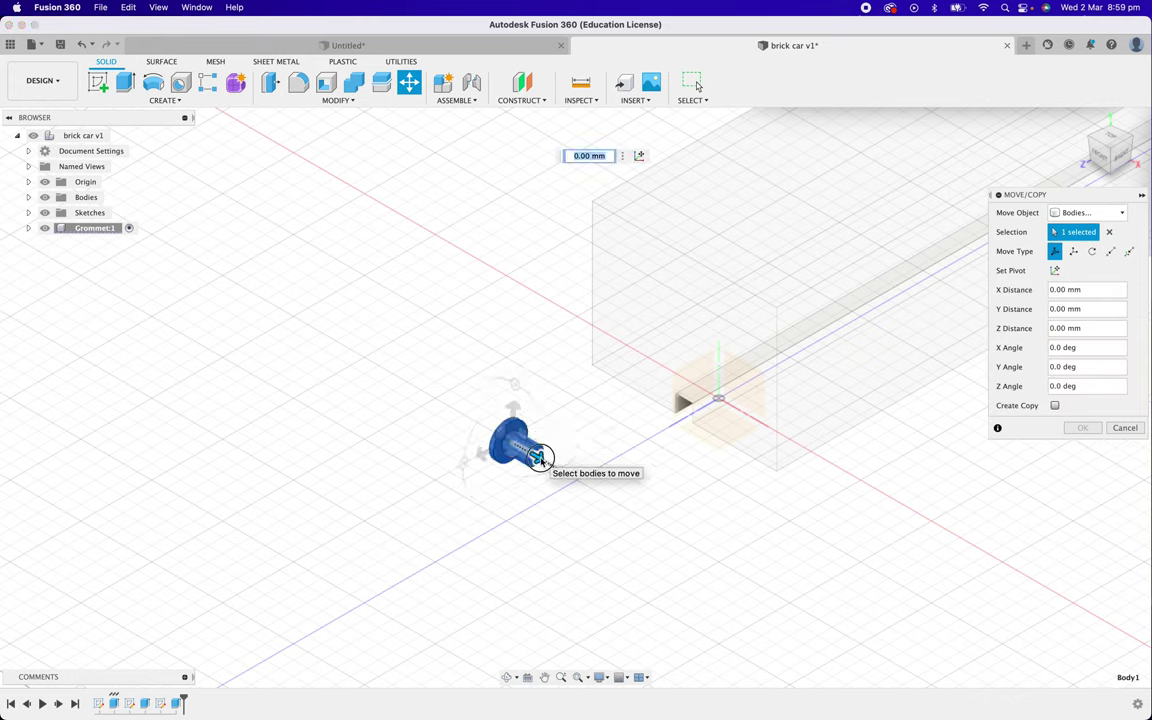
drag(540, 458, 257, 253)
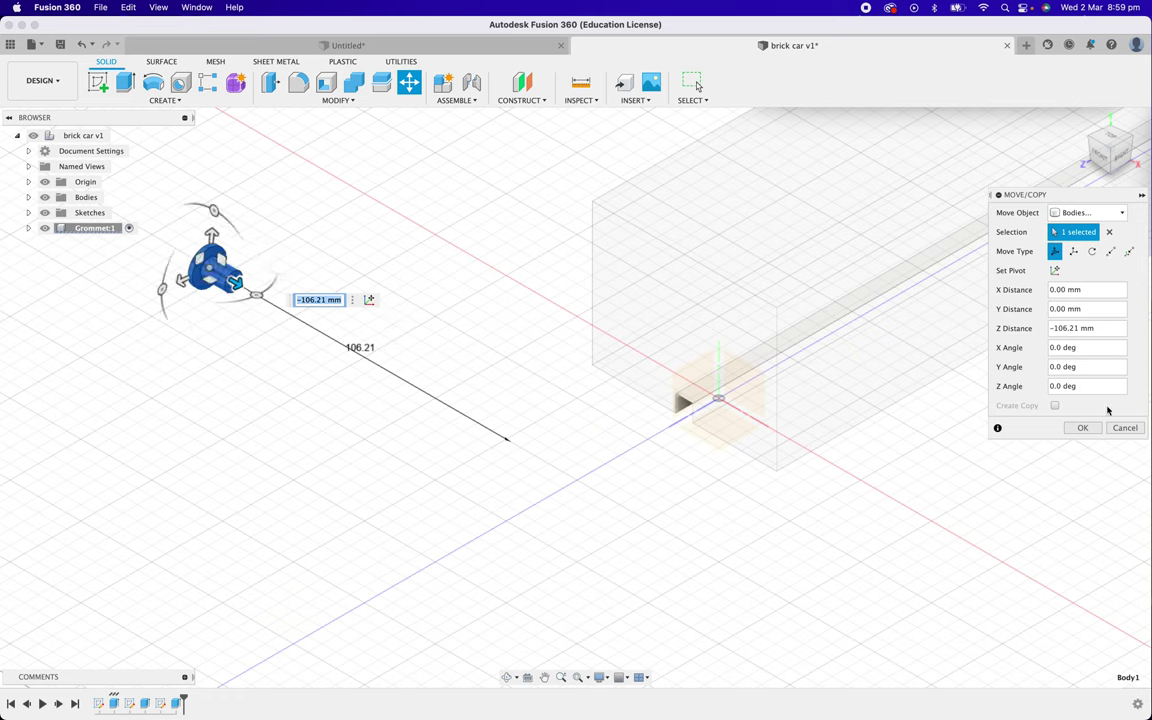
click(1081, 428)
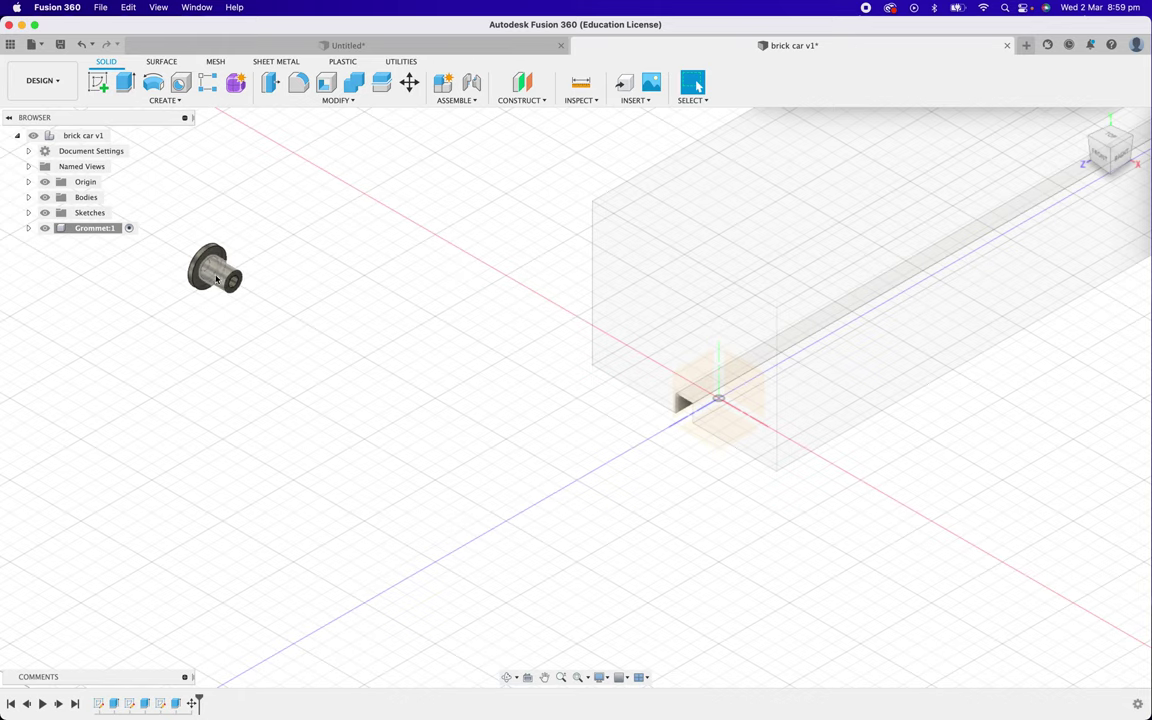
Switch to the technical regulations PDF in the browser and examine the wheel's front, side and section views.
key(ctrl+Right)
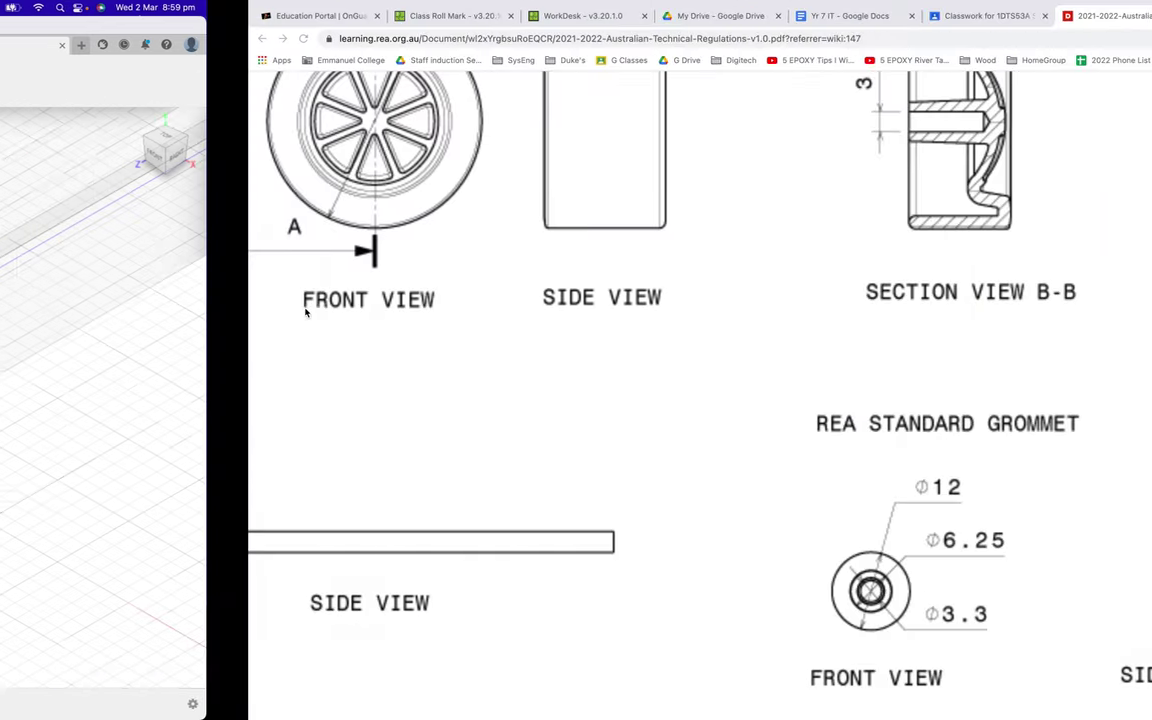
scroll(522, 249, up, 3)
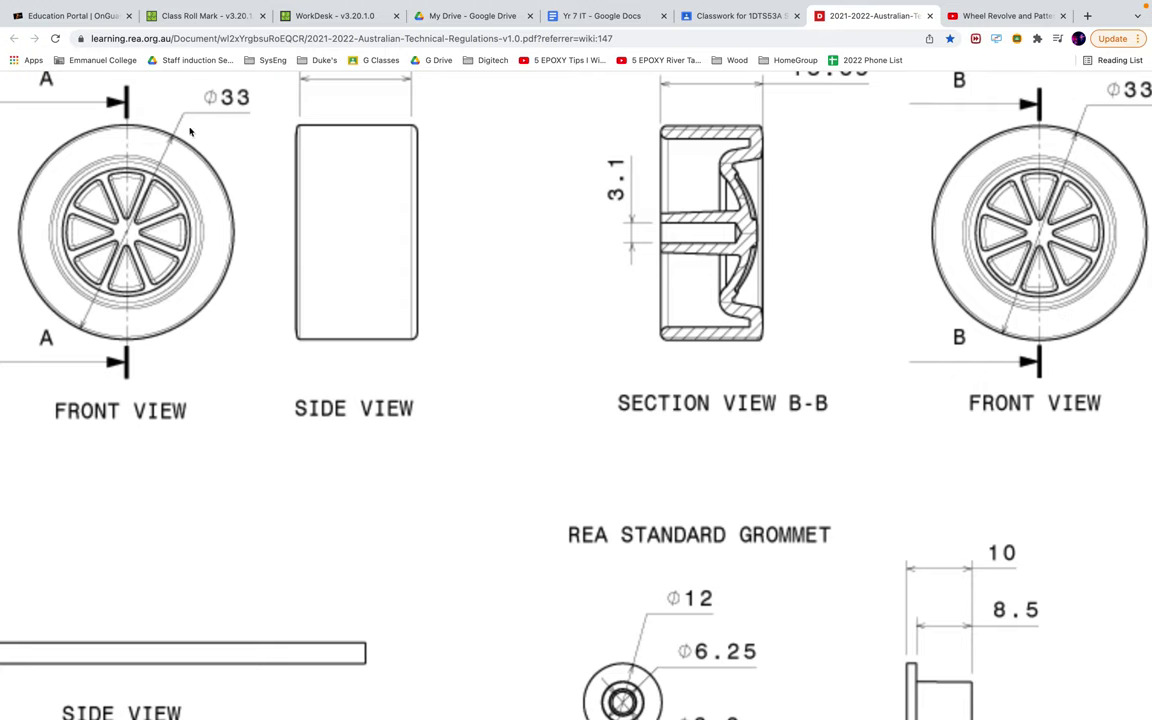
Compare the two wheel variants in the regulations drawing, examining their widths, diameters, section views and hub bores.
scroll(130, 150, left, 3)
scroll(132, 152, left, 5)
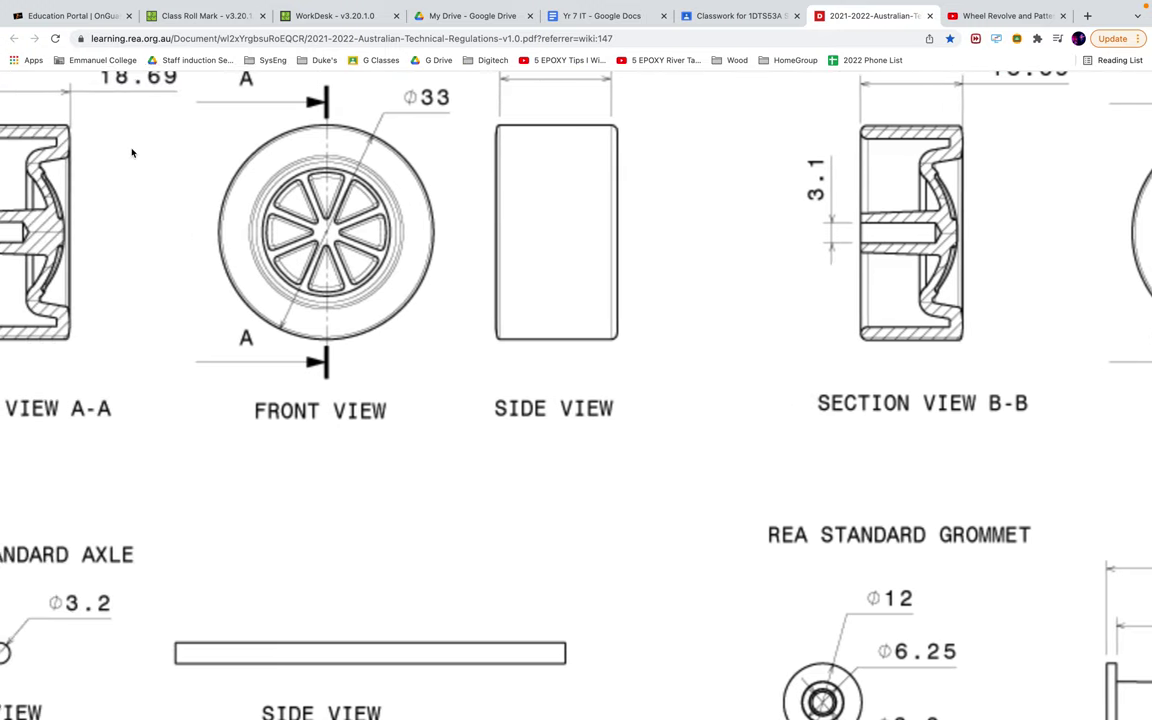
scroll(132, 152, up, 2)
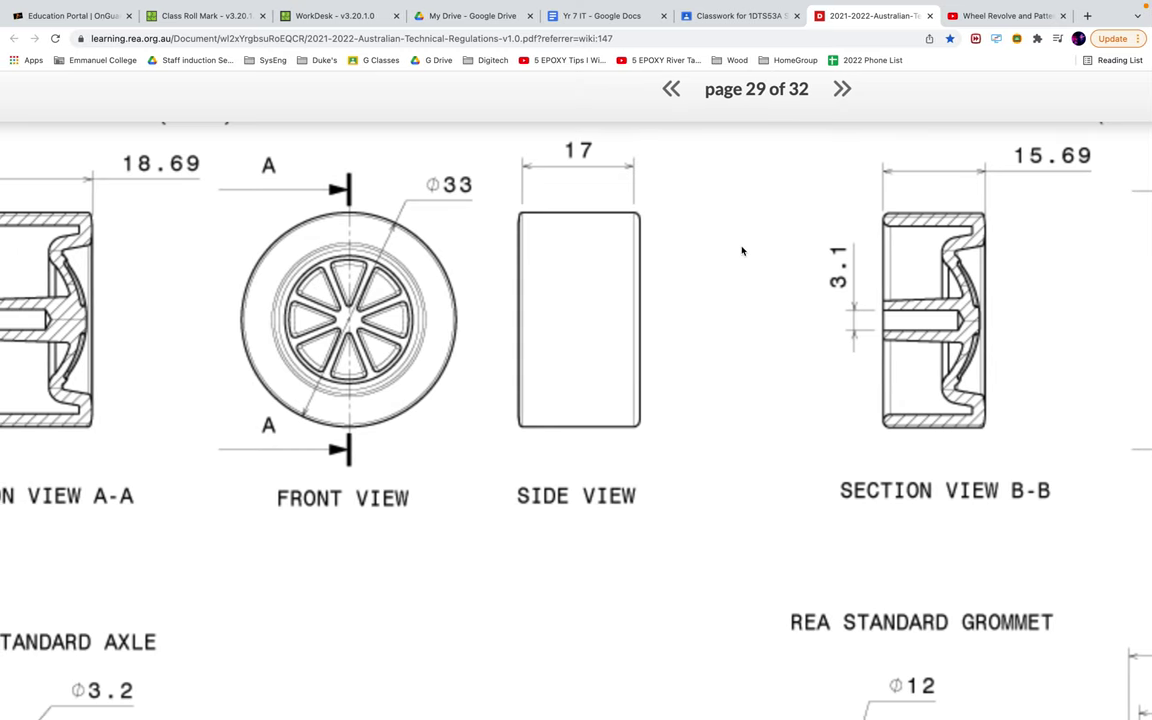
scroll(742, 251, right, 6)
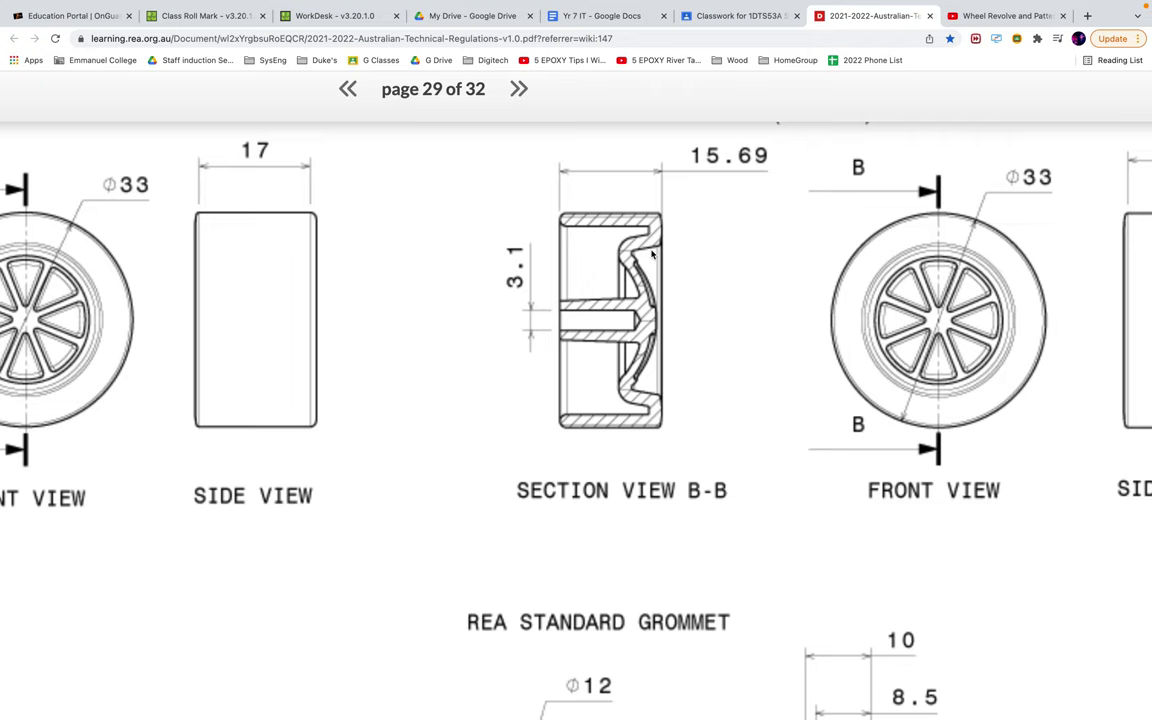
scroll(162, 230, left, 3)
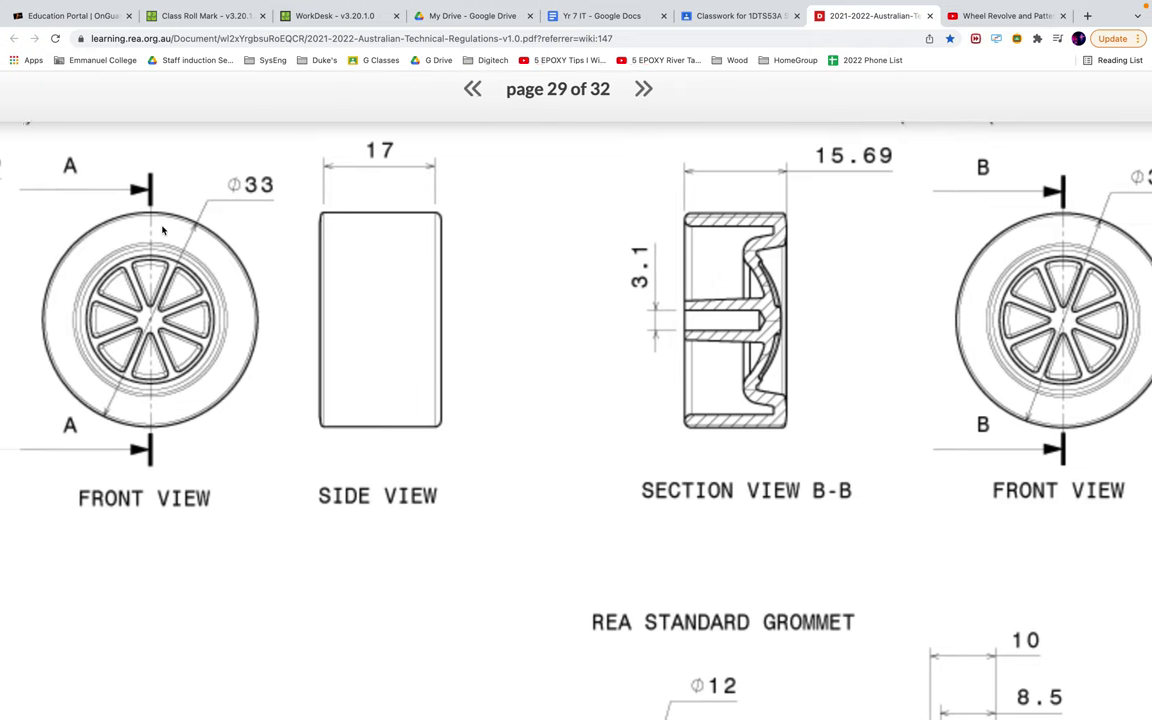
scroll(162, 230, left, 6)
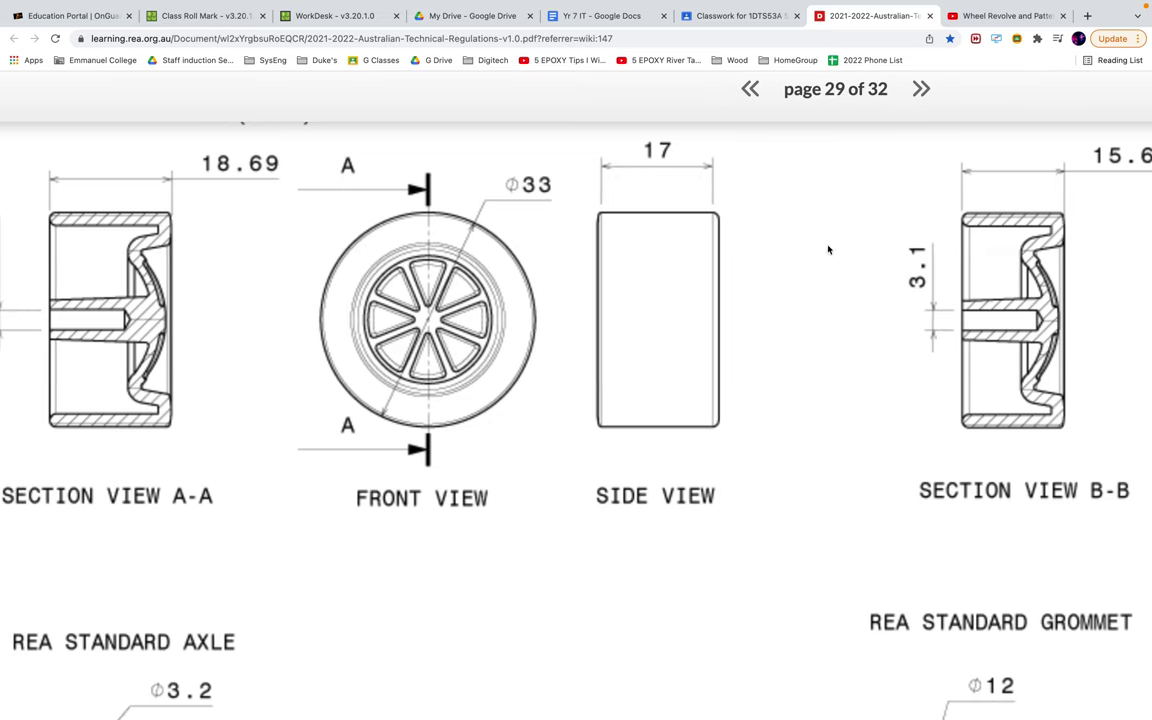
scroll(830, 248, right, 14)
scroll(851, 242, right, 2)
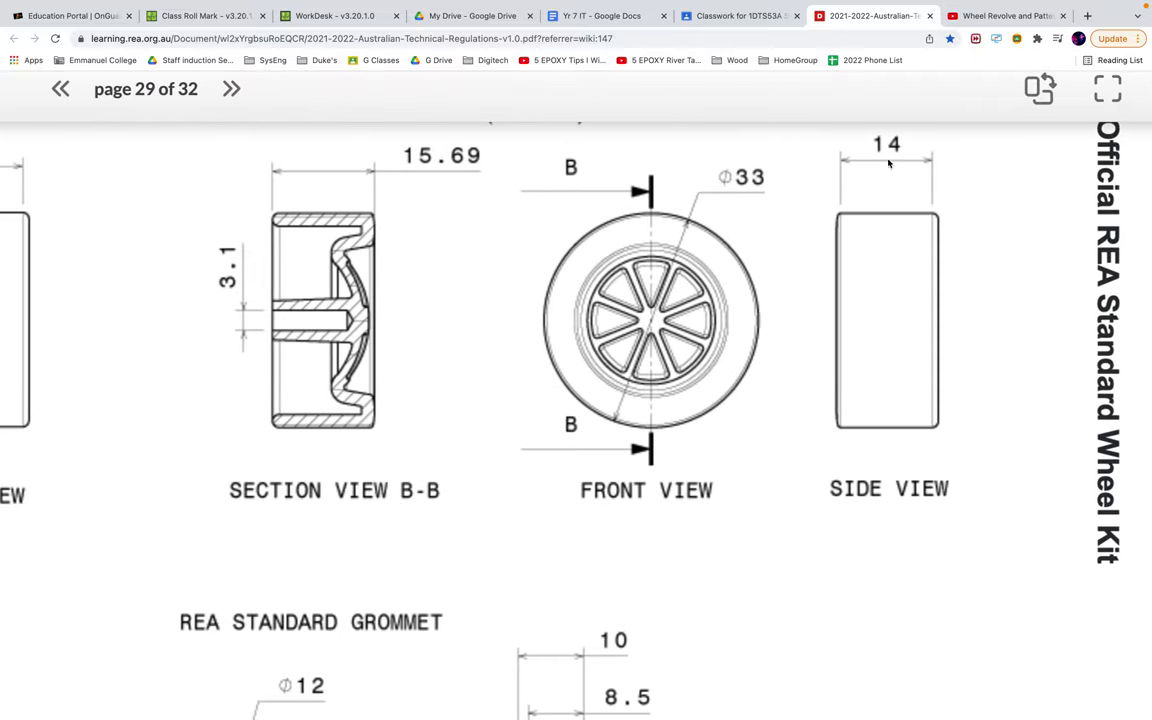
scroll(170, 190, left, 5)
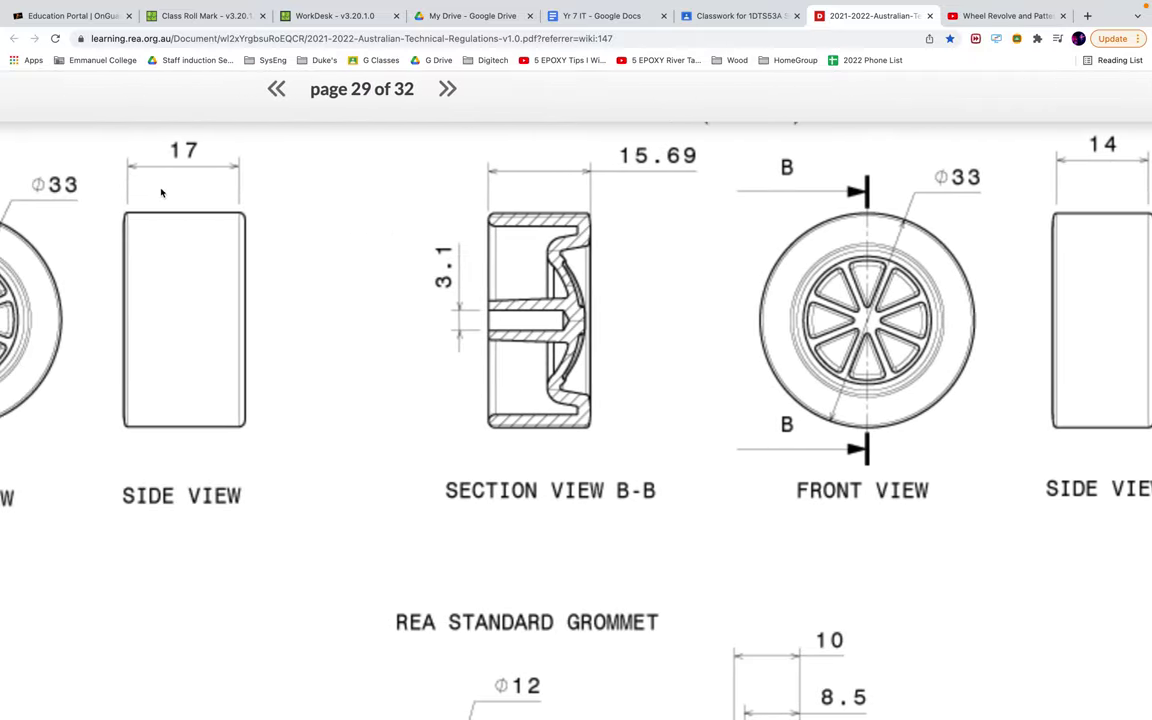
scroll(193, 171, right, 1)
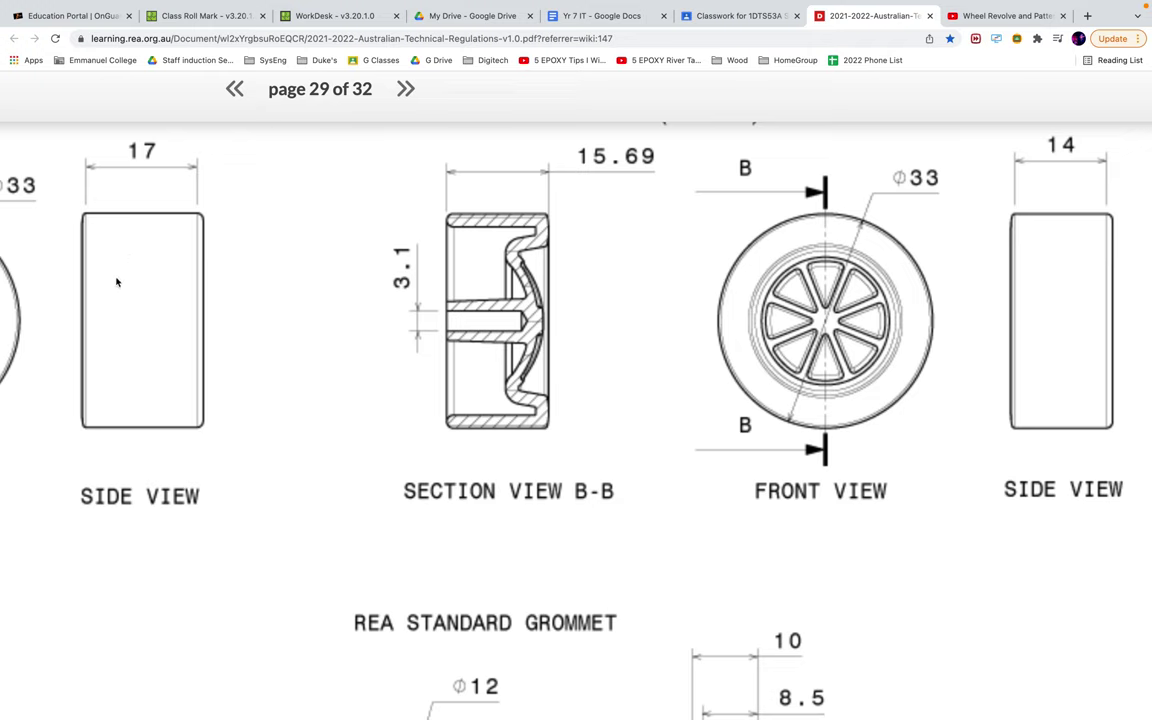
scroll(250, 296, left, 5)
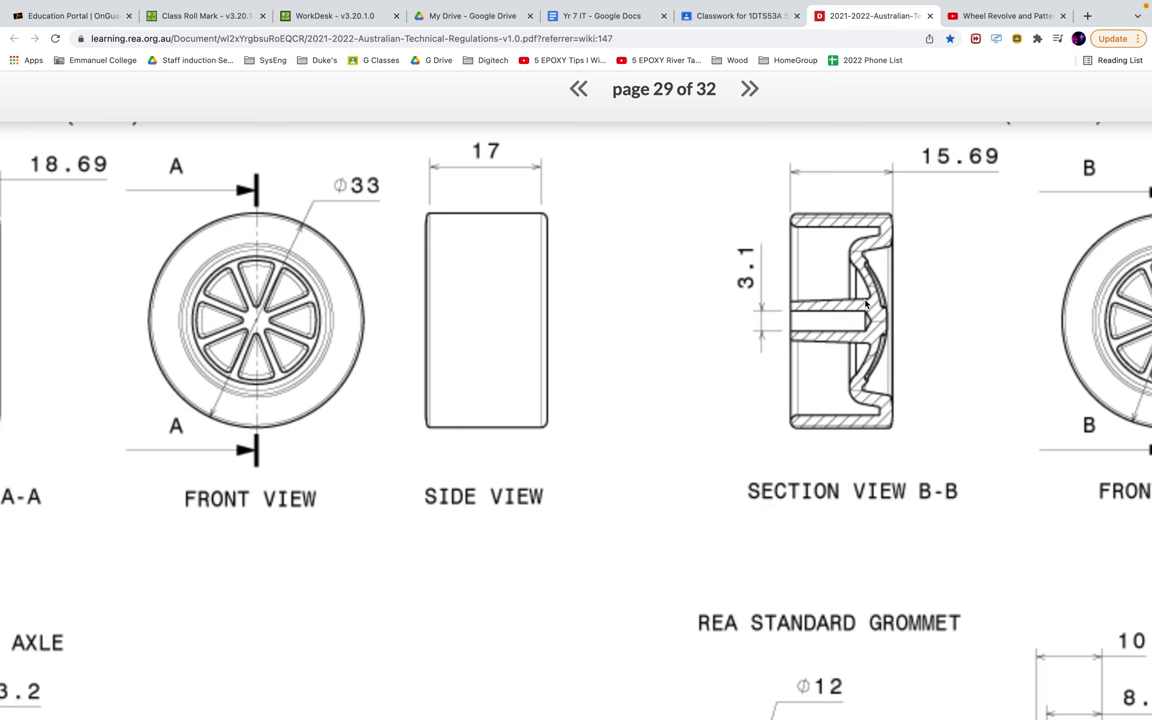
Switch back to Fusion 360 and start a new sketch on the YZ origin plane, viewed from the right.
key(ctrl+Left)
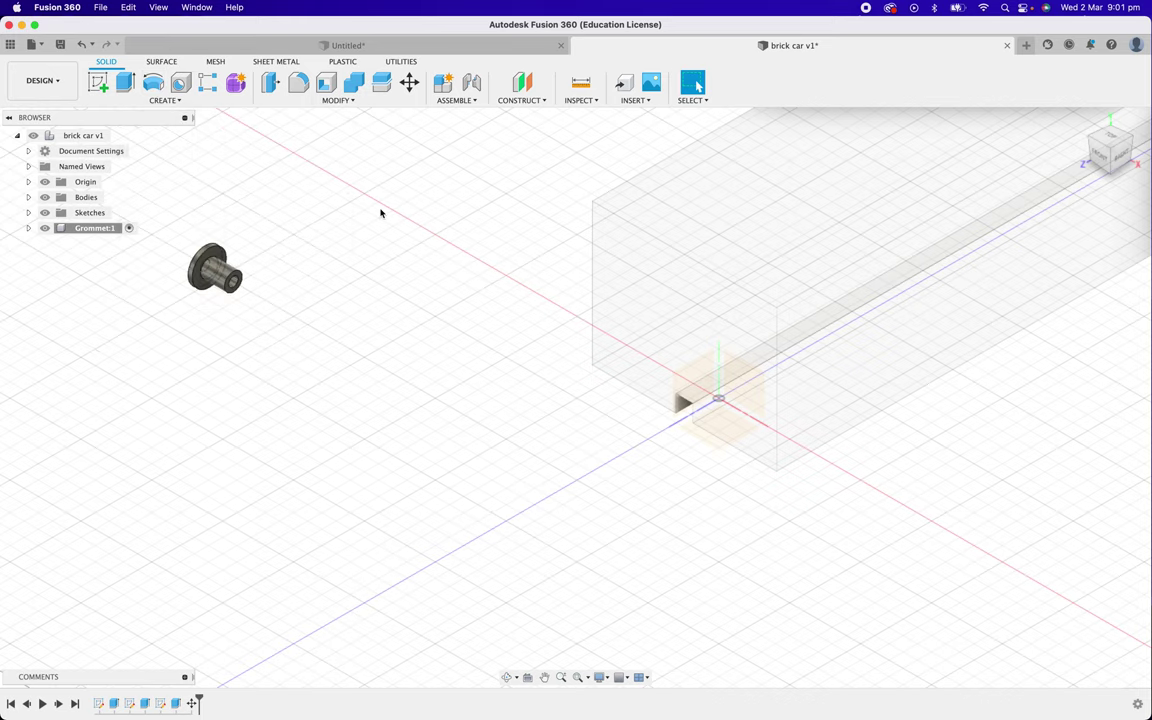
key(super+Tab)
key(super+Tab)
click(97, 82)
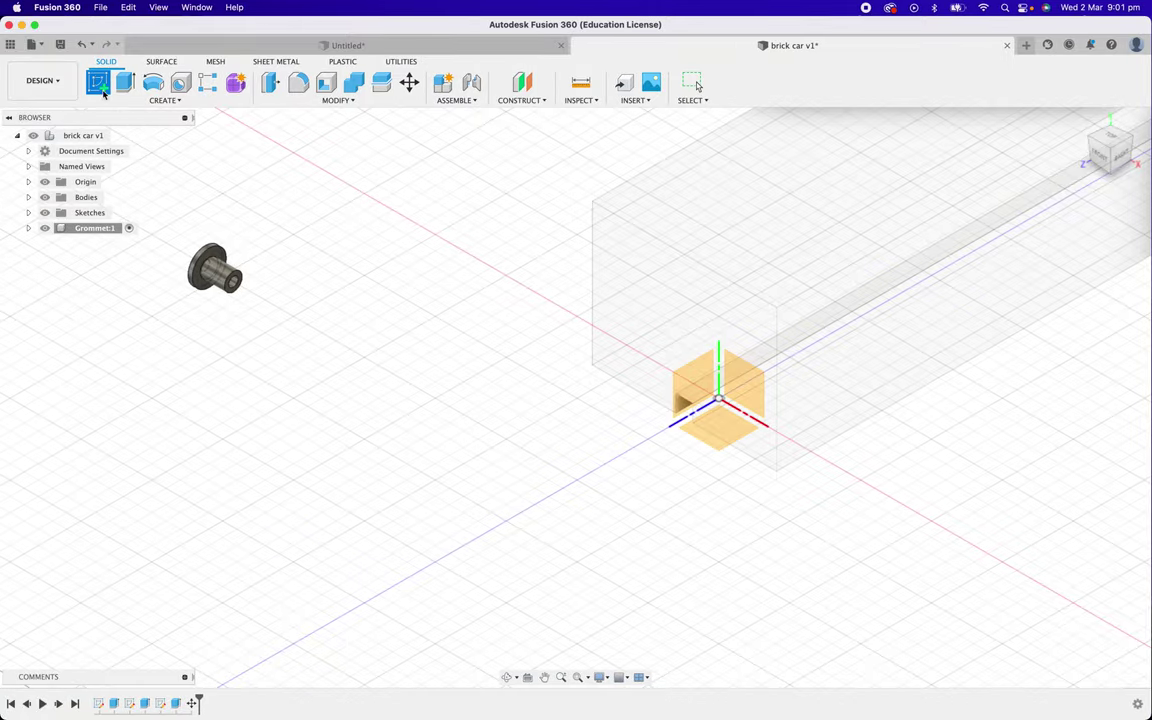
click(684, 385)
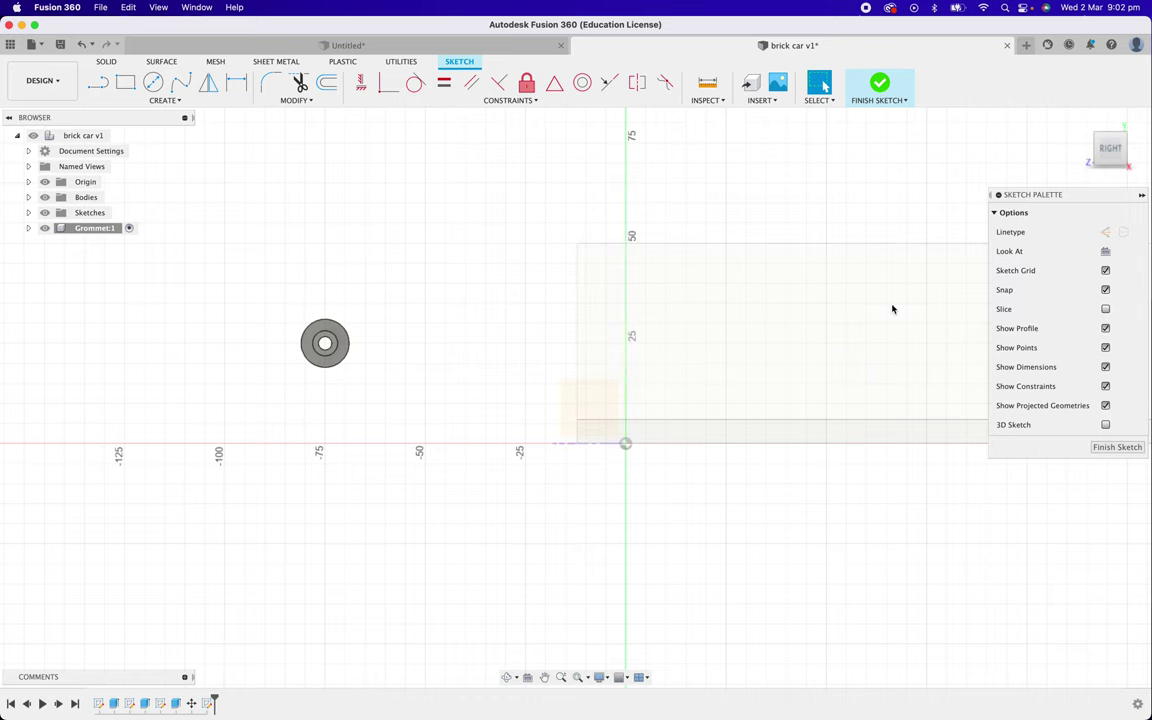
Check the wheel's diameter in the drawing and sketch a 16.5 mm vertical construction line between the grommet and the brick.
key(super+Tab)
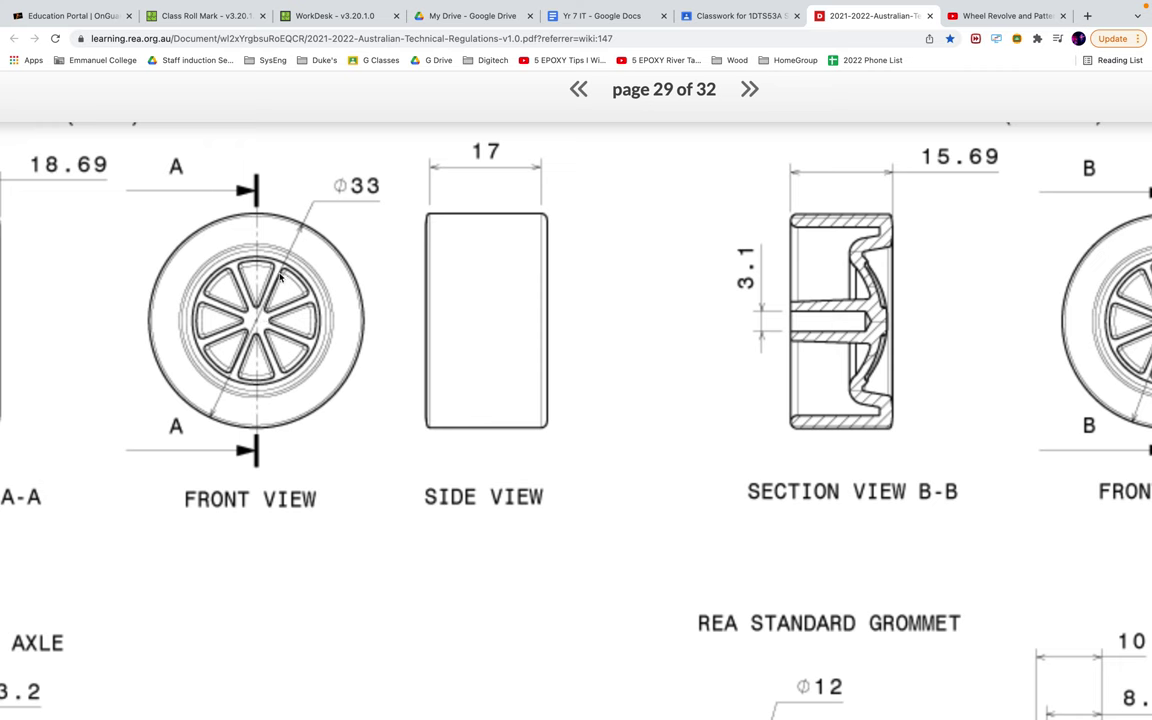
key(ctrl+Left)
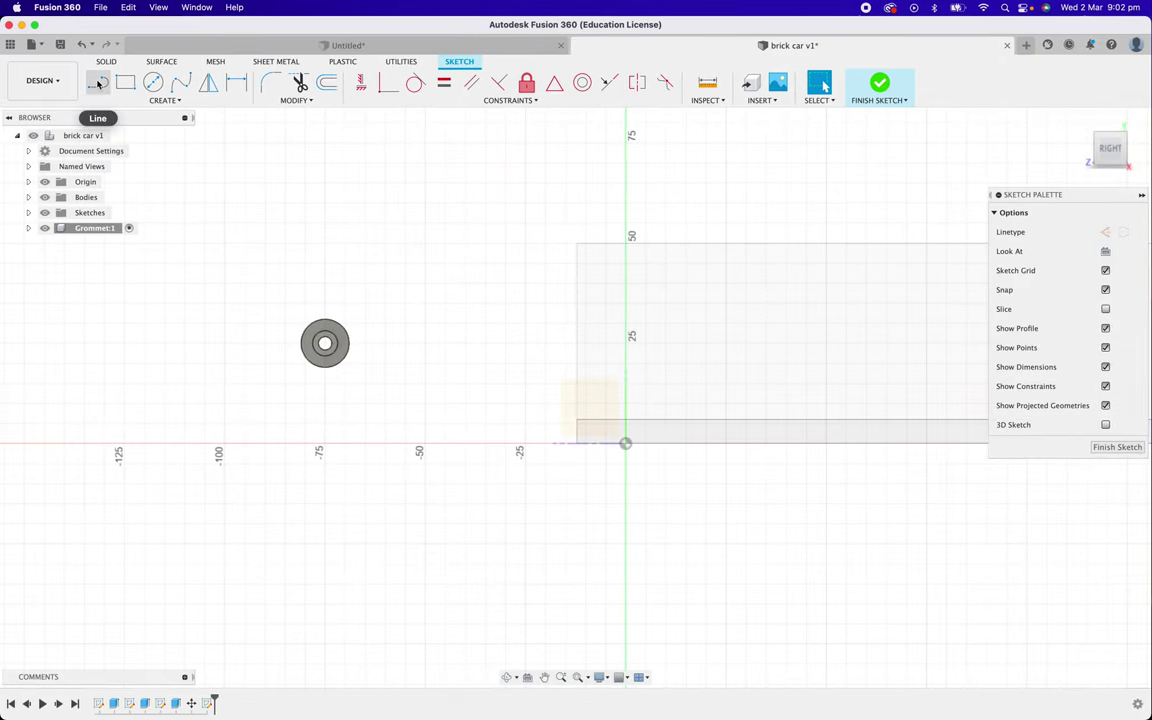
click(97, 83)
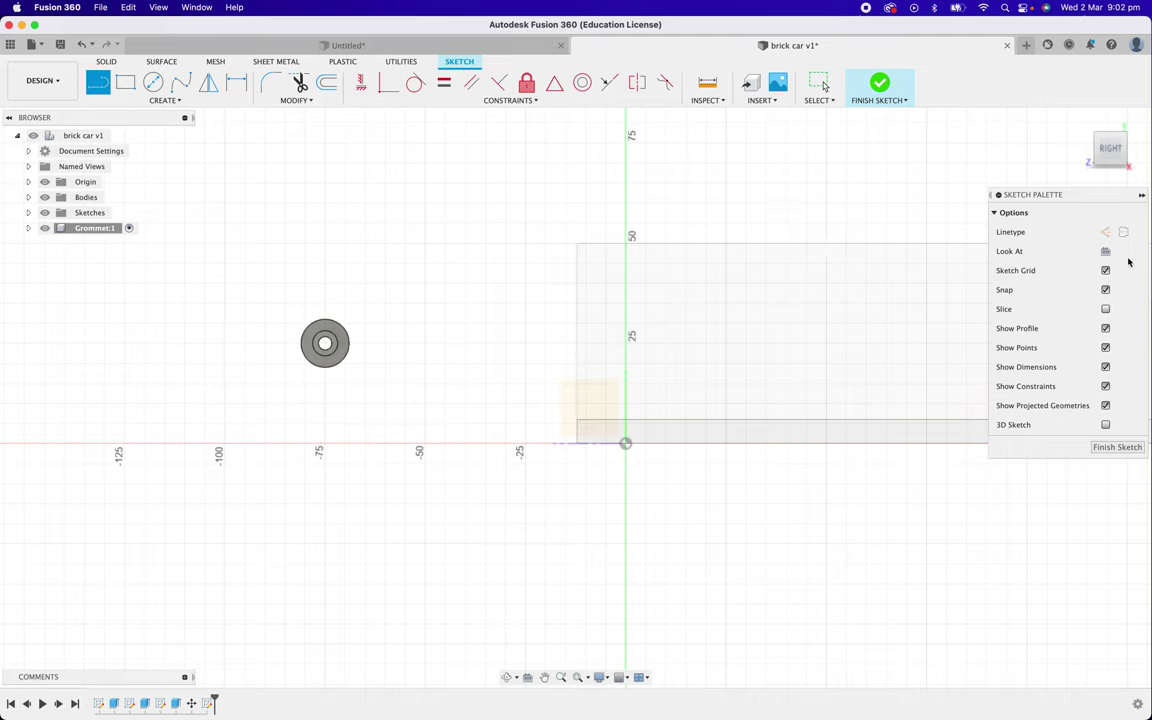
click(1105, 232)
click(425, 363)
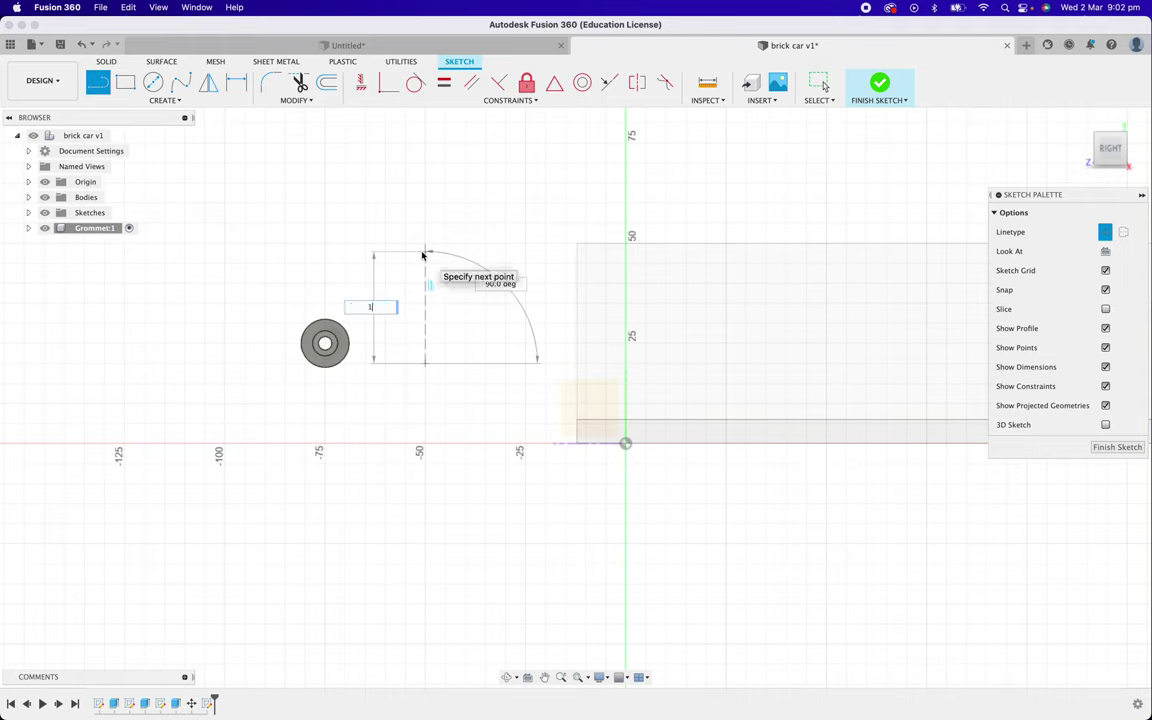
text(16.)
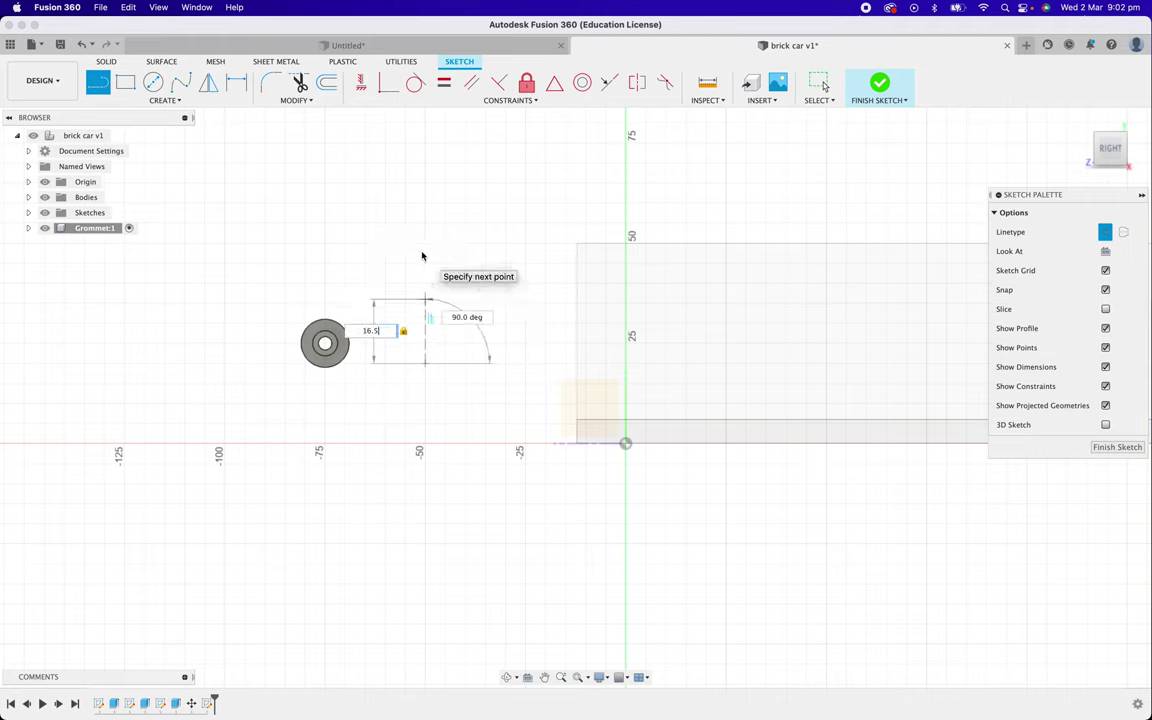
text(5)
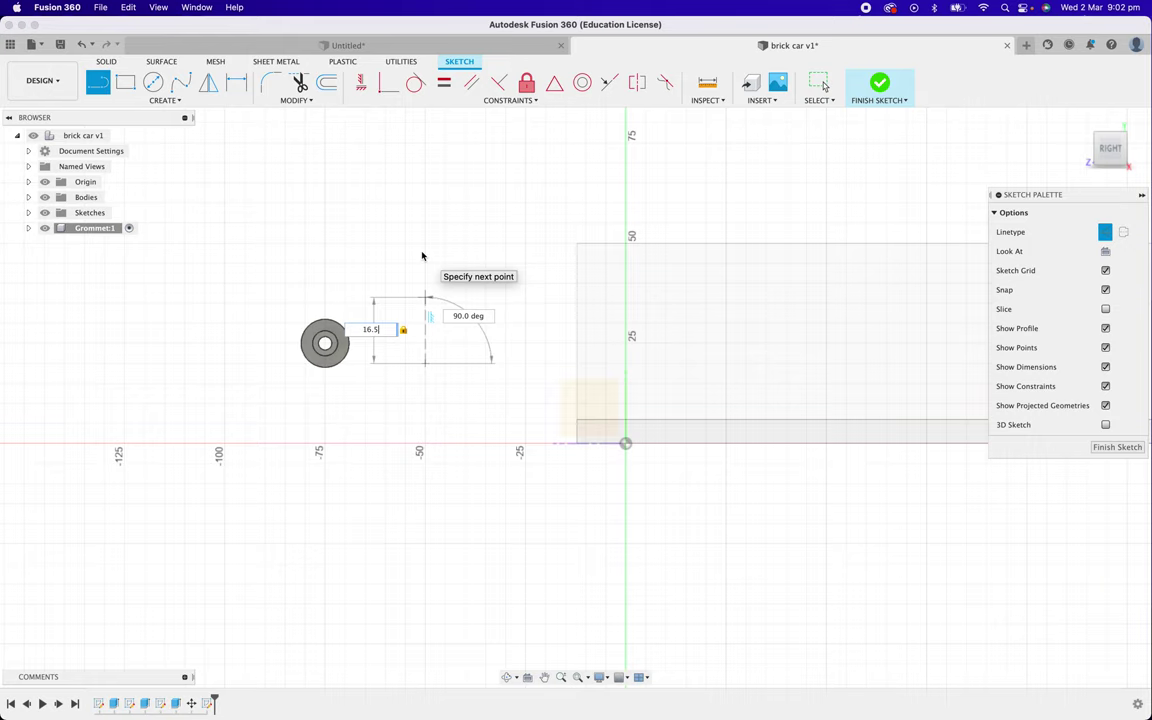
key(Return)
key(Escape)
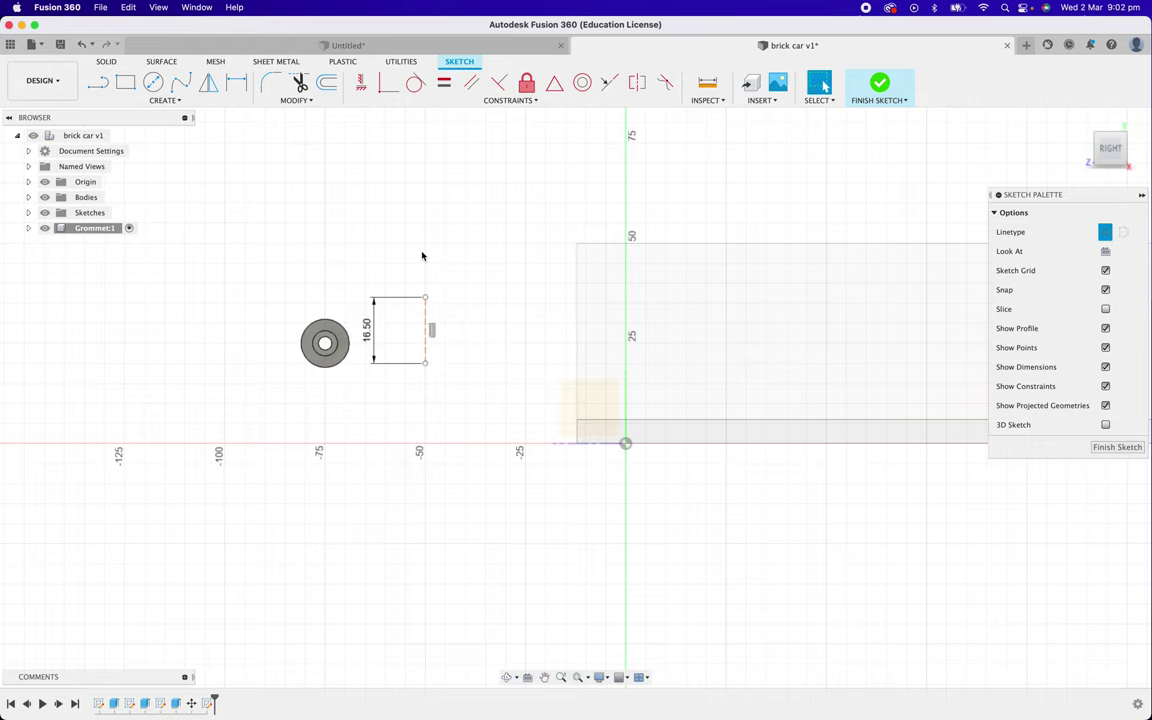
Look up the width in section view A-A and draw an 18.69 mm horizontal construction line from the vertical line's upper end toward the brick.
key(ctrl+Right)
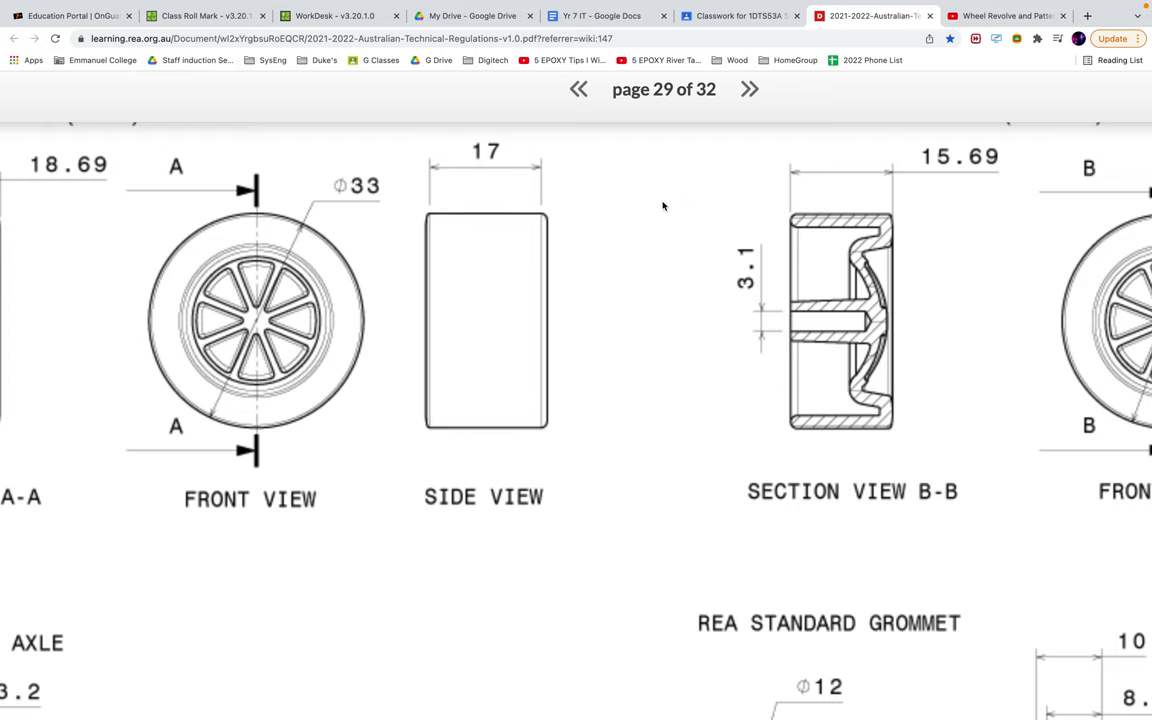
scroll(560, 200, left, 5)
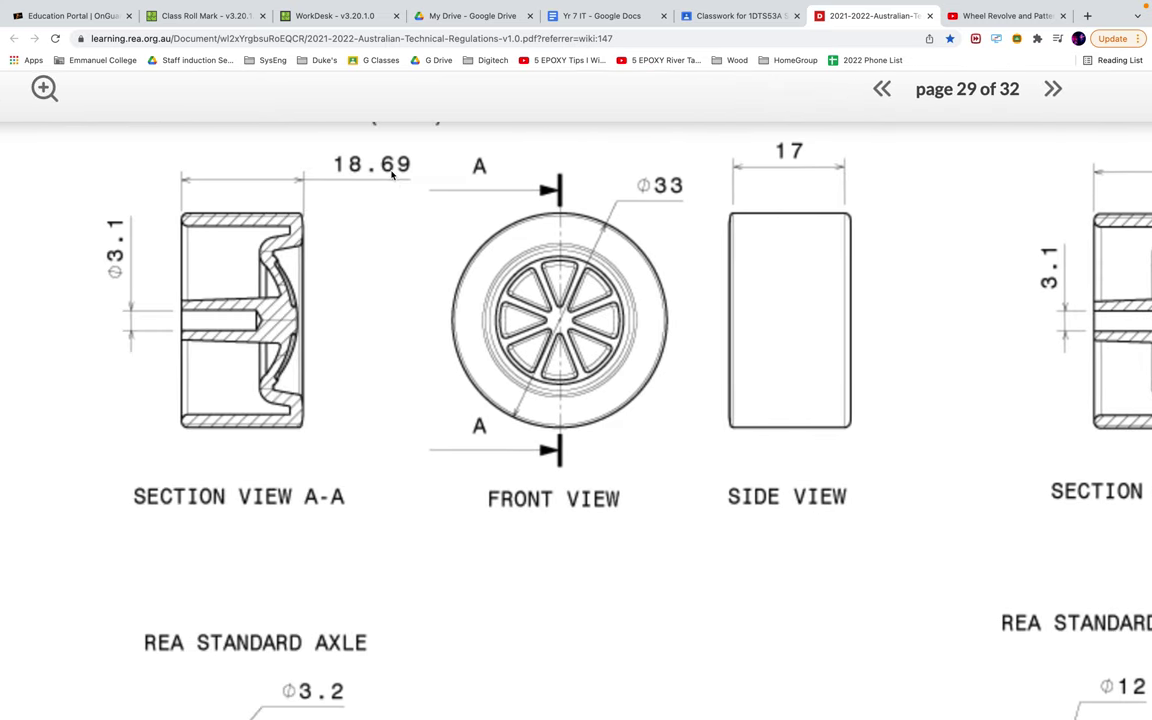
key(ctrl+Left)
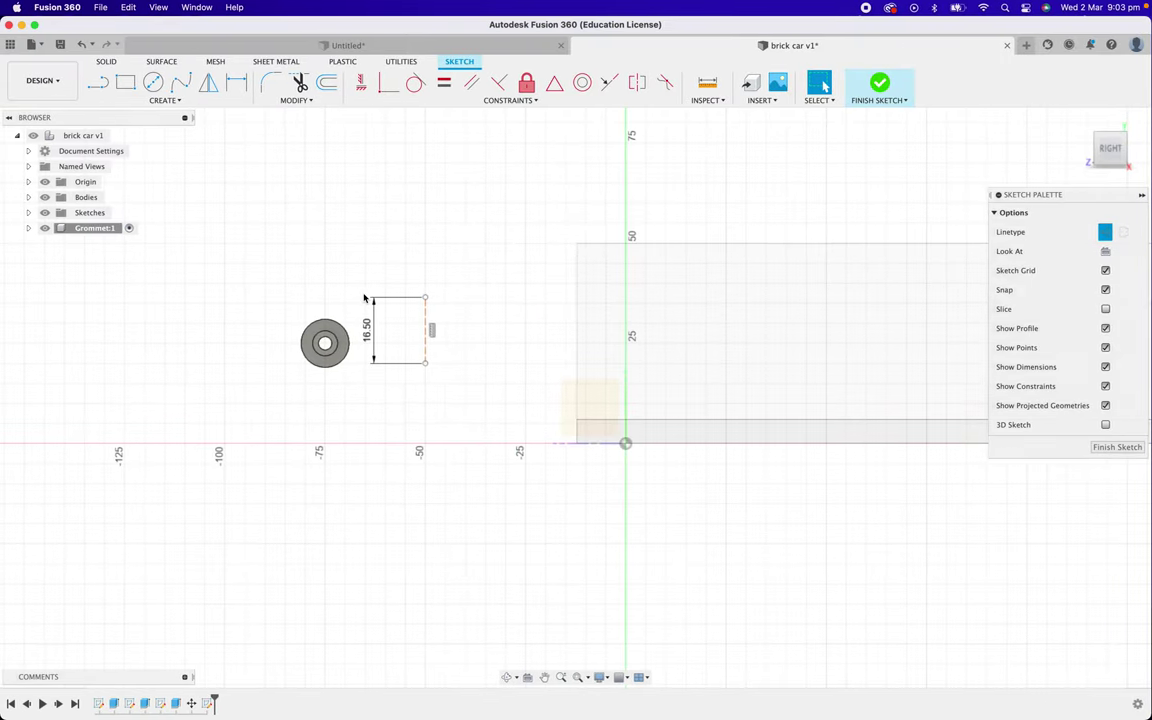
click(98, 82)
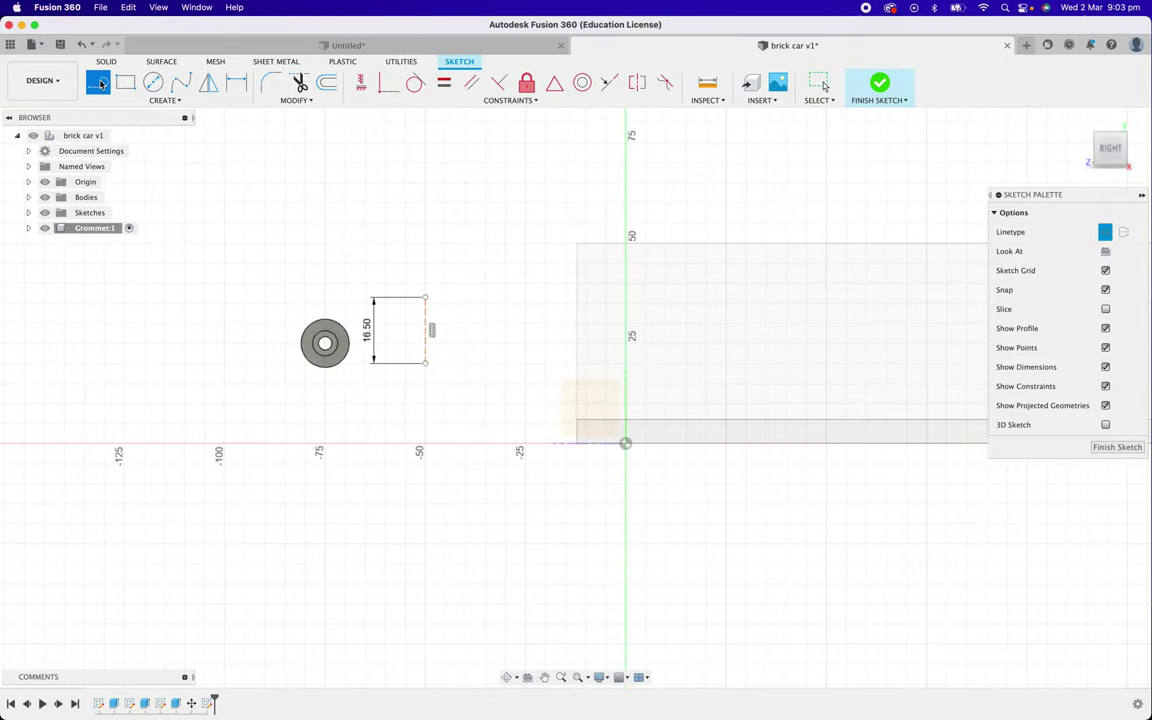
click(425, 297)
text(18.)
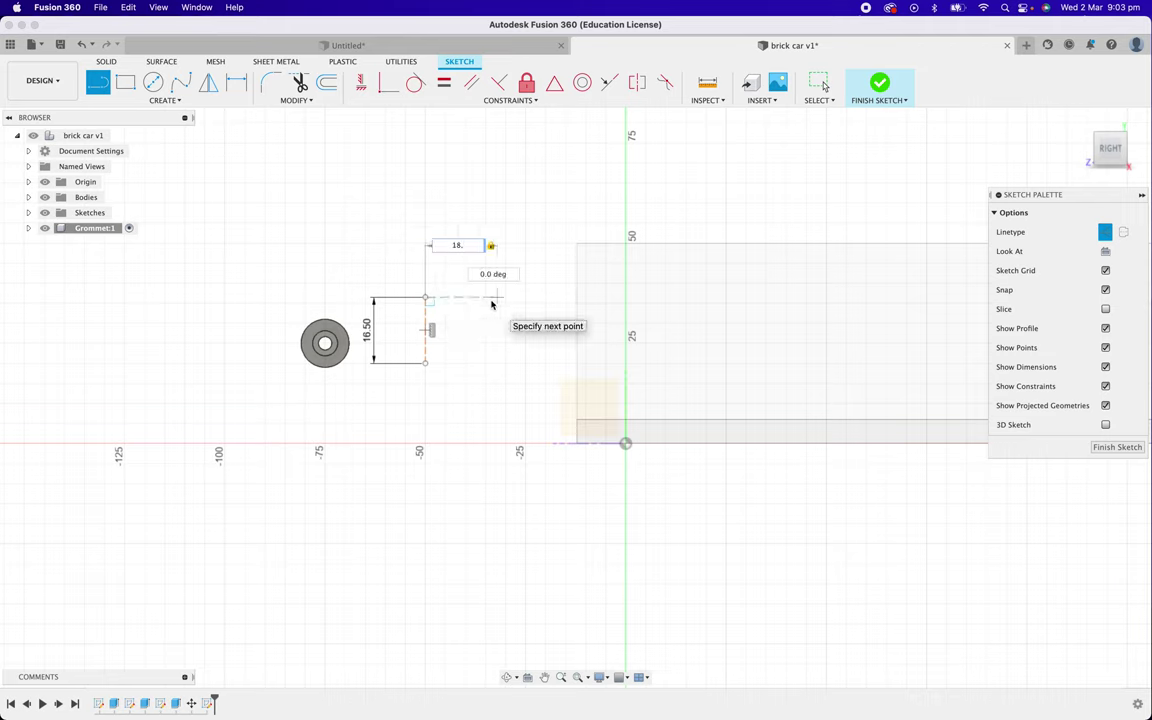
text(69)
key(Return)
key(Escape)
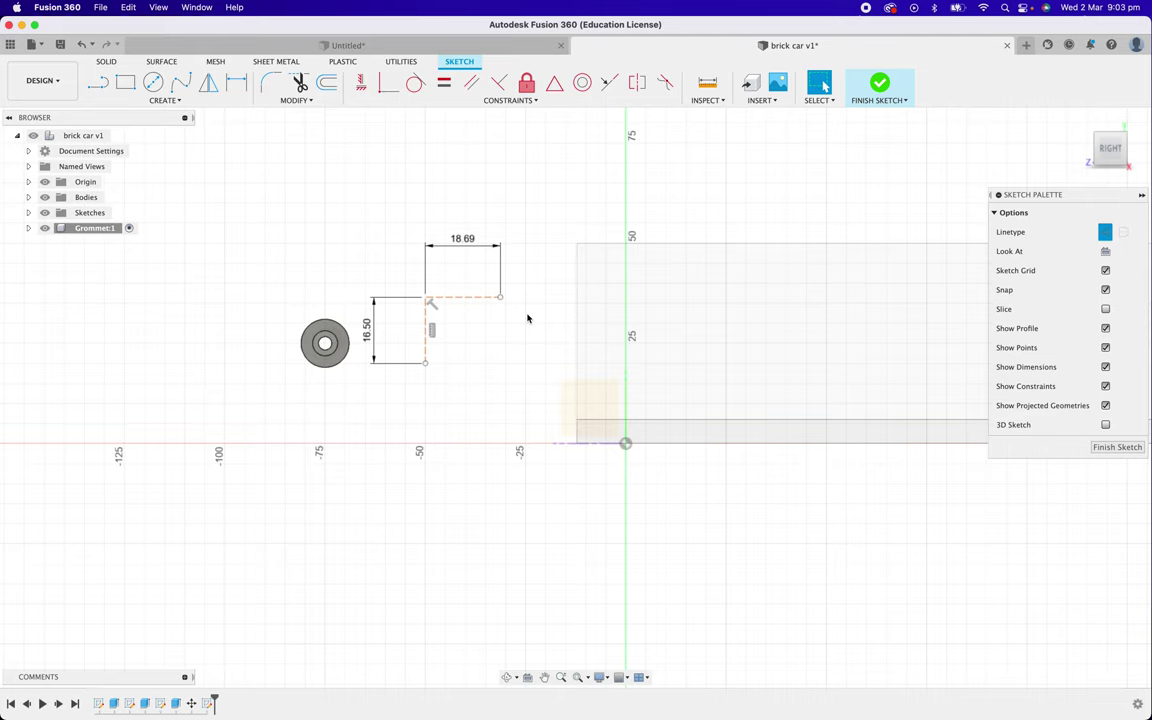
Complete the construction rectangle with a lower horizontal line and a vertical line closing the side nearest the brick.
click(98, 82)
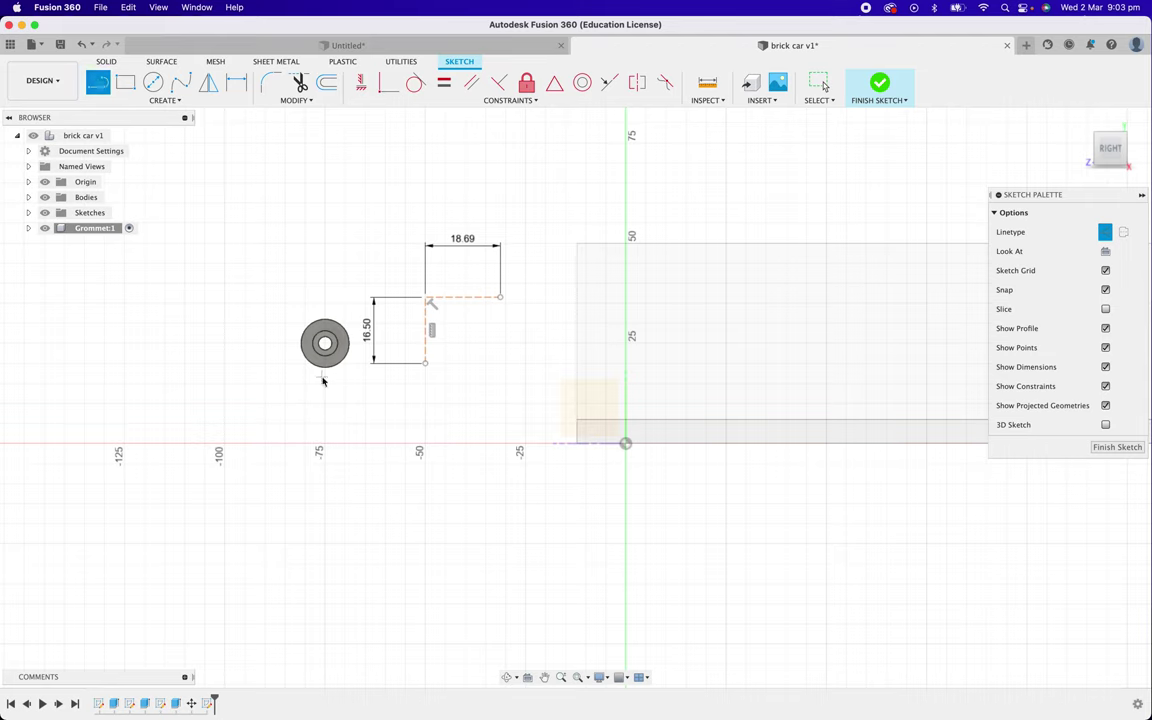
click(425, 362)
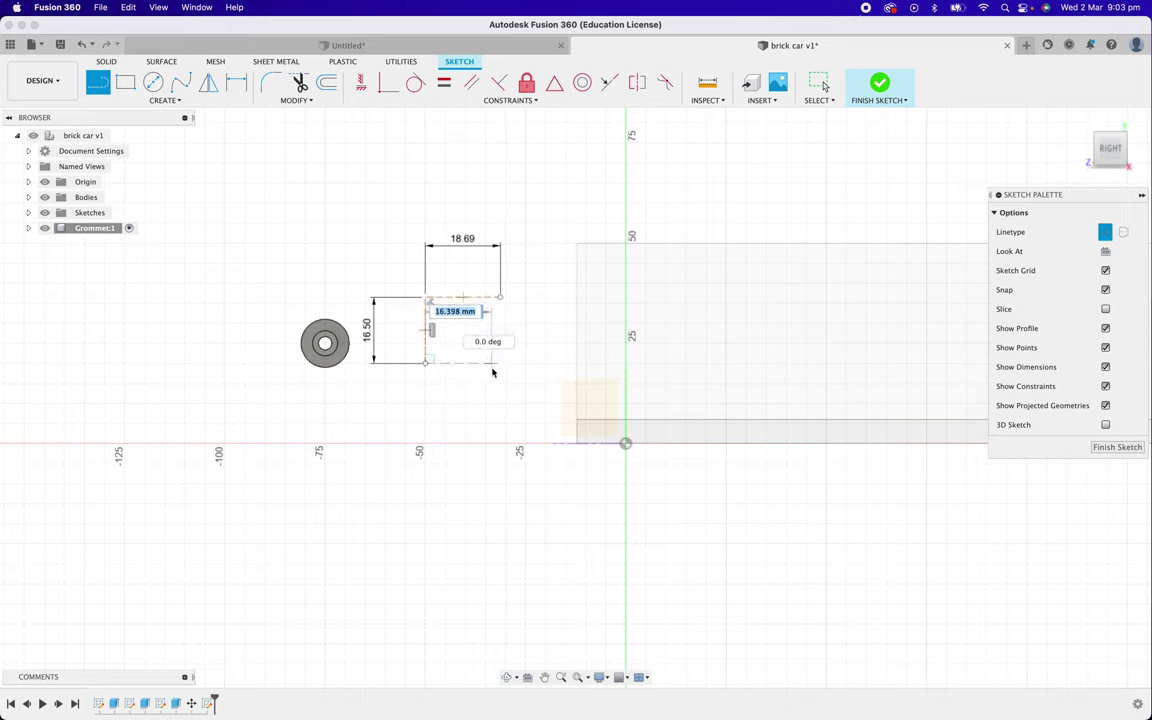
click(500, 362)
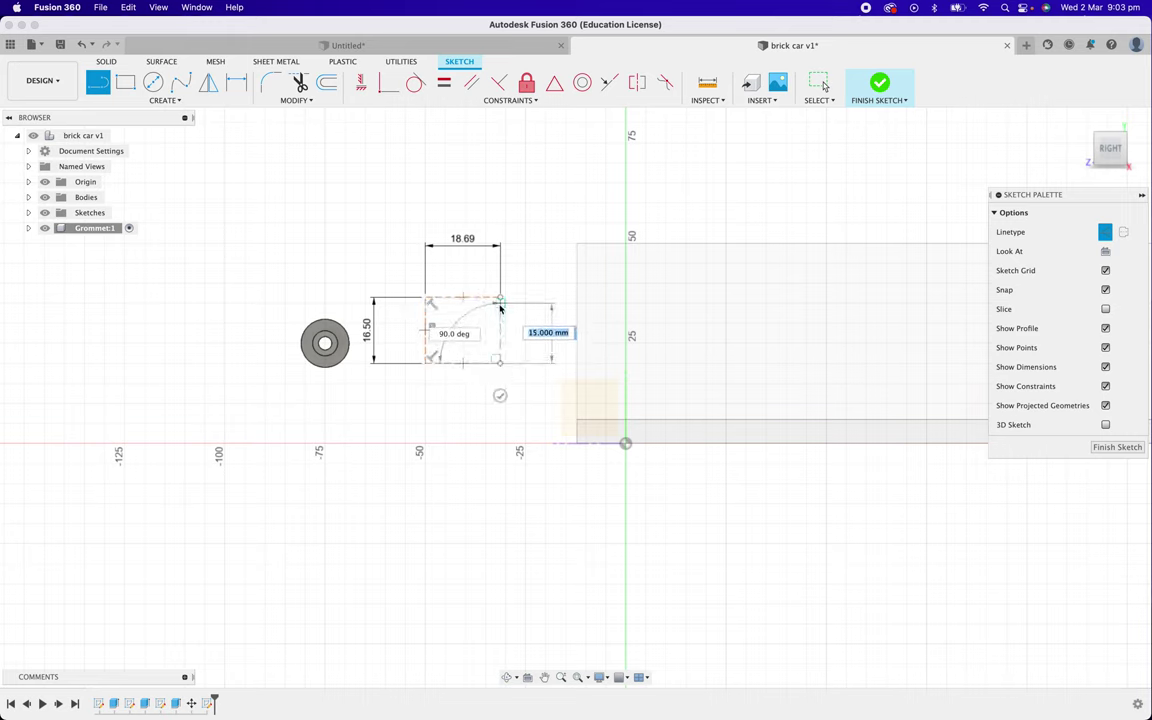
click(500, 298)
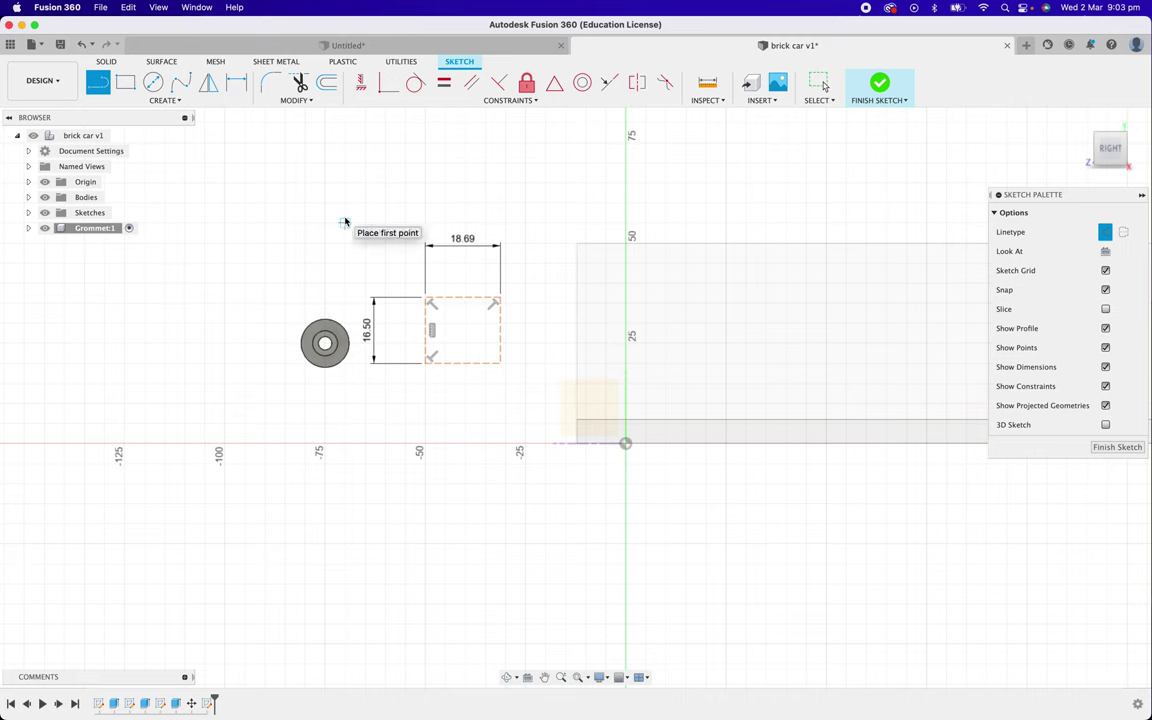
Check the section view's bore in the drawing, and draw a normal horizontal line across the rectangle slightly above its lower edge.
key(ctrl+Right)
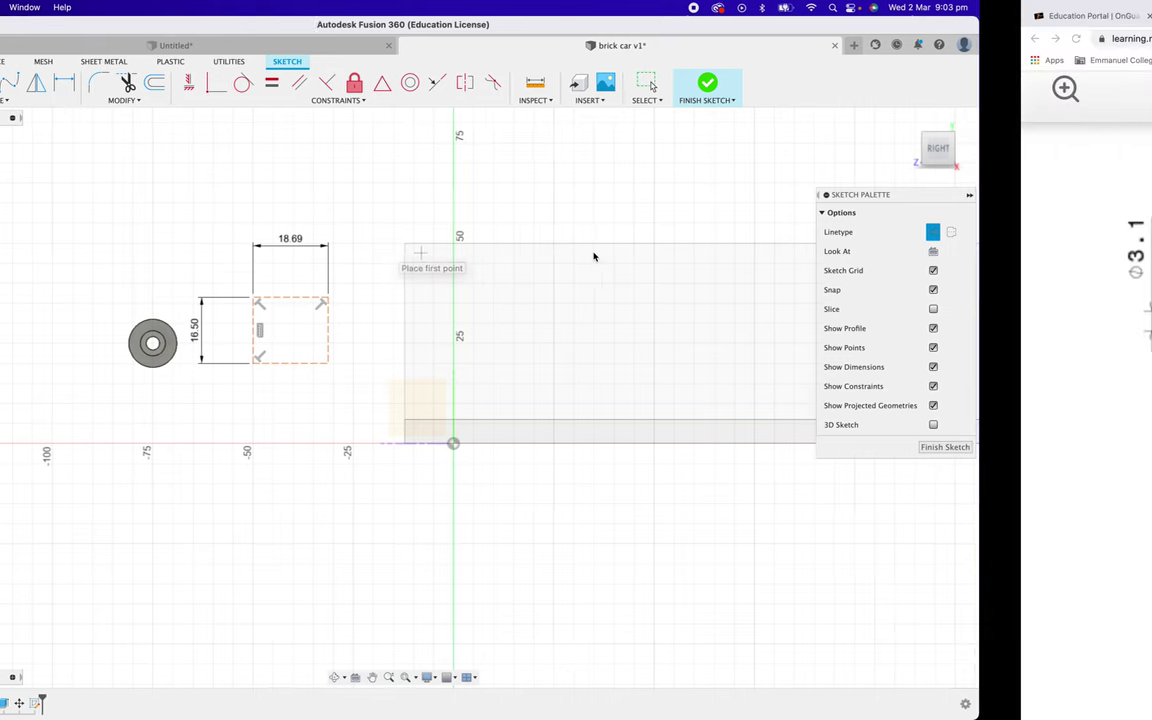
ctrl+scroll(593, 257, up, 2)
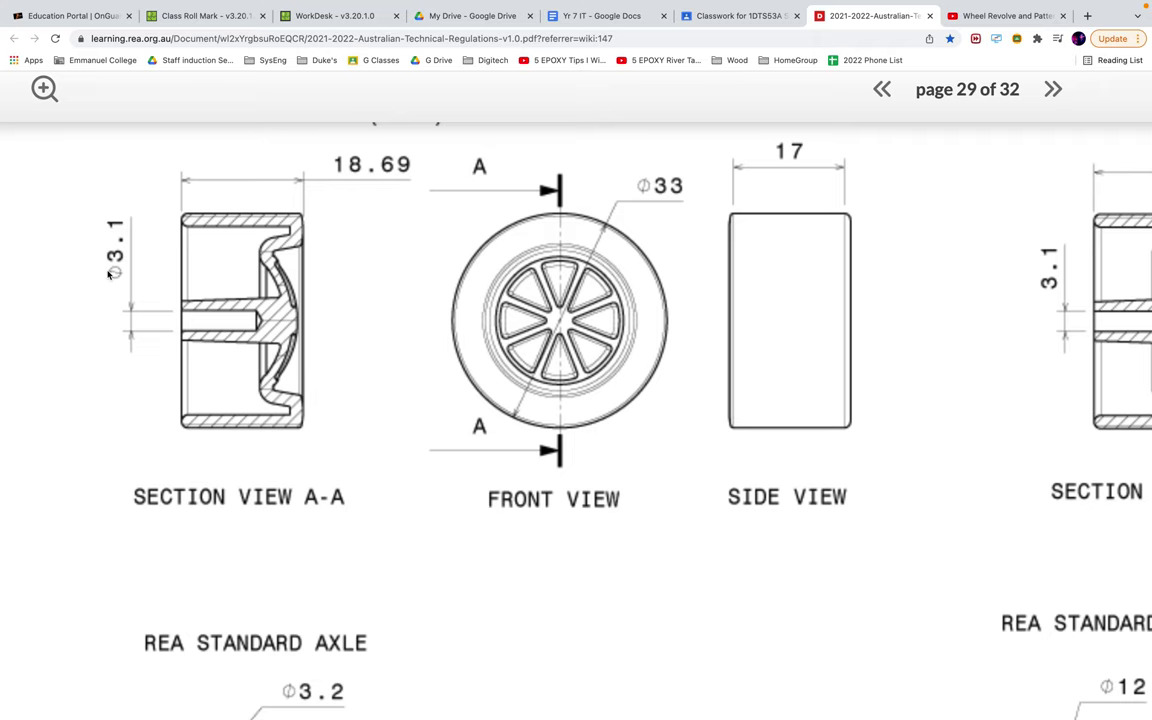
key(ctrl+Right)
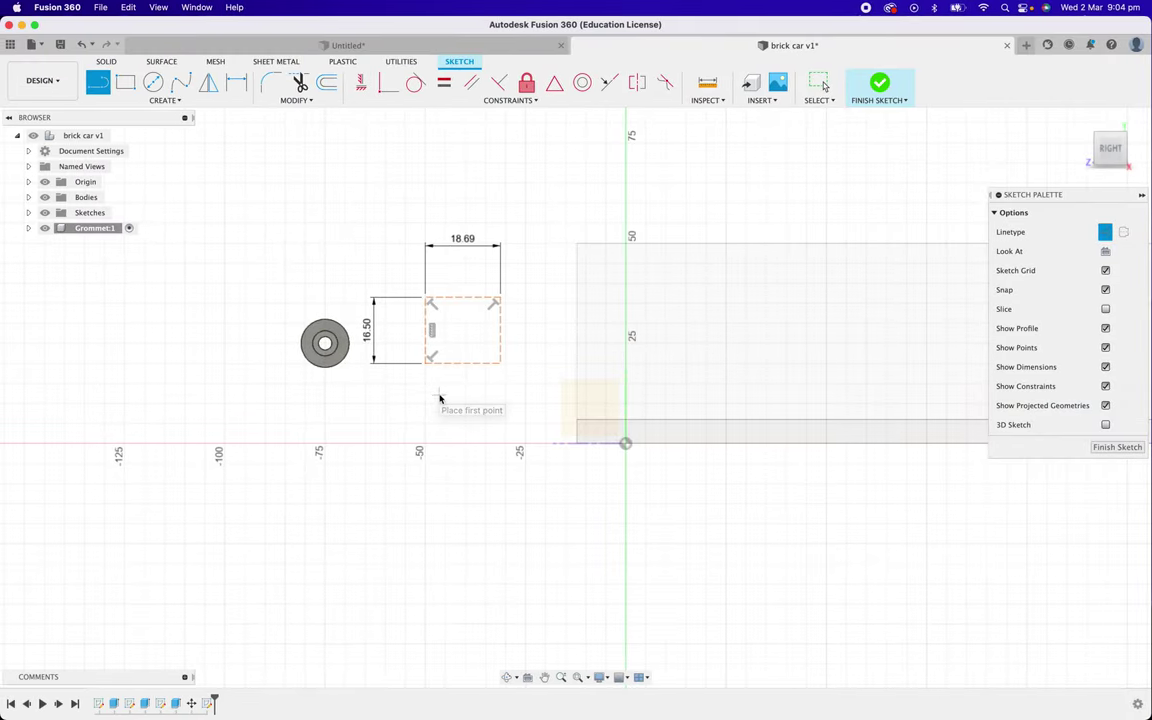
scroll(388, 380, up, 5)
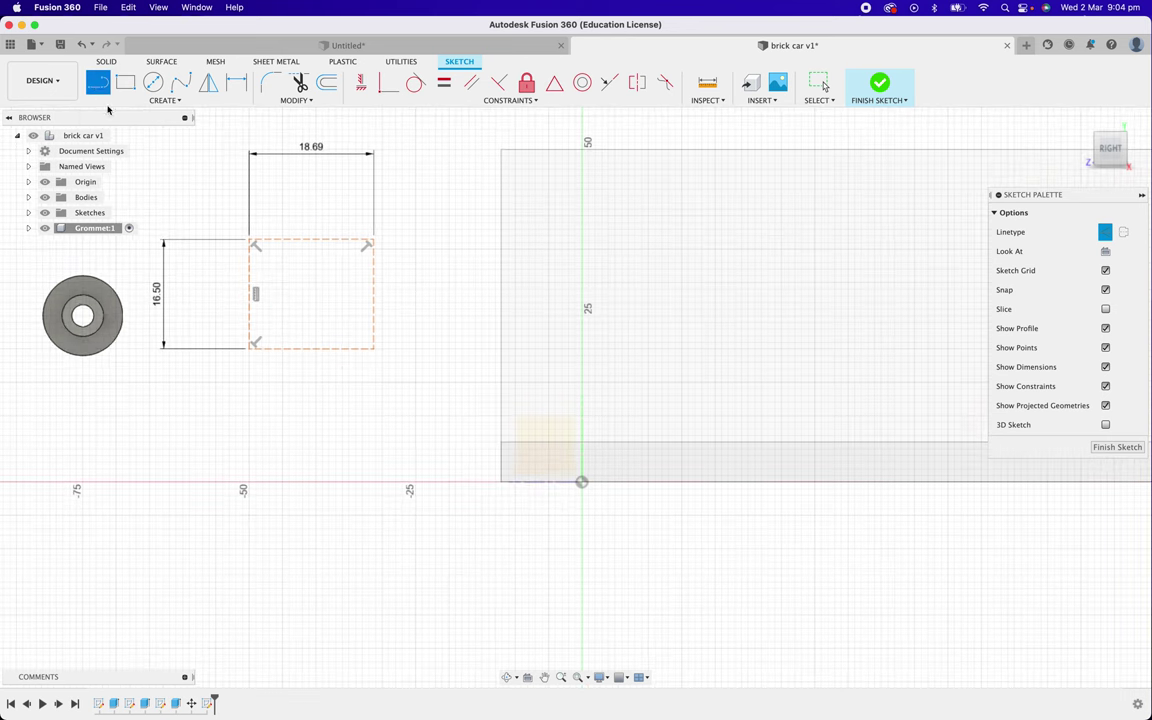
click(374, 320)
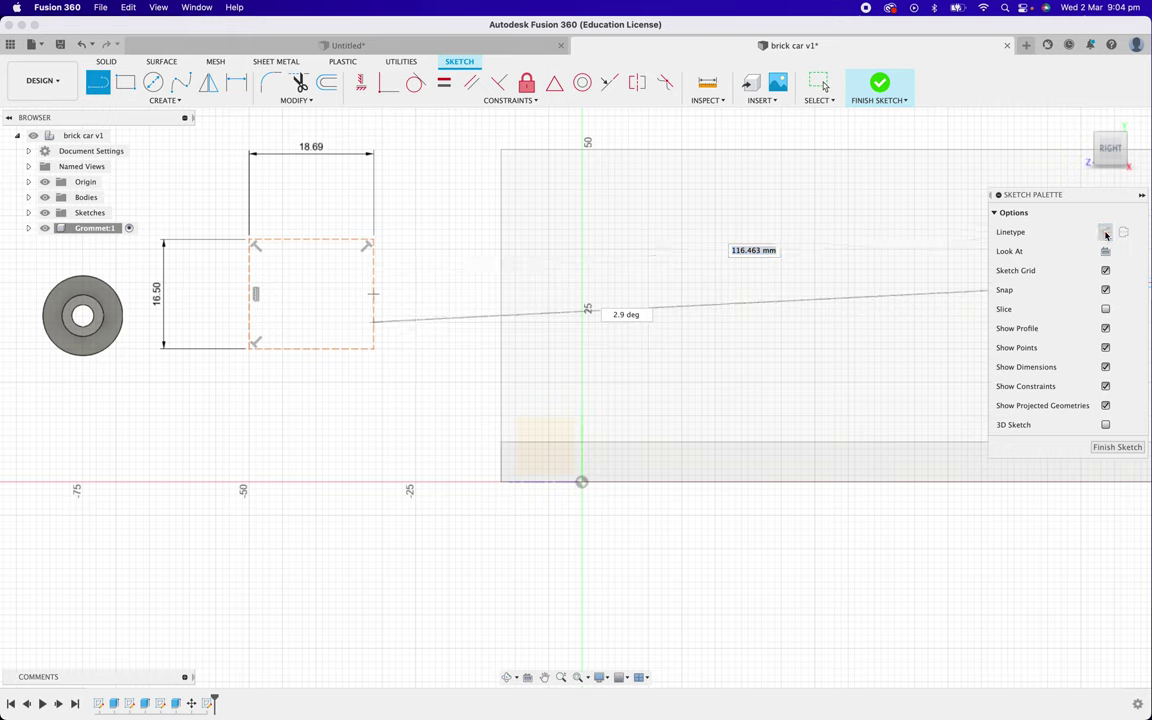
double_click(252, 322)
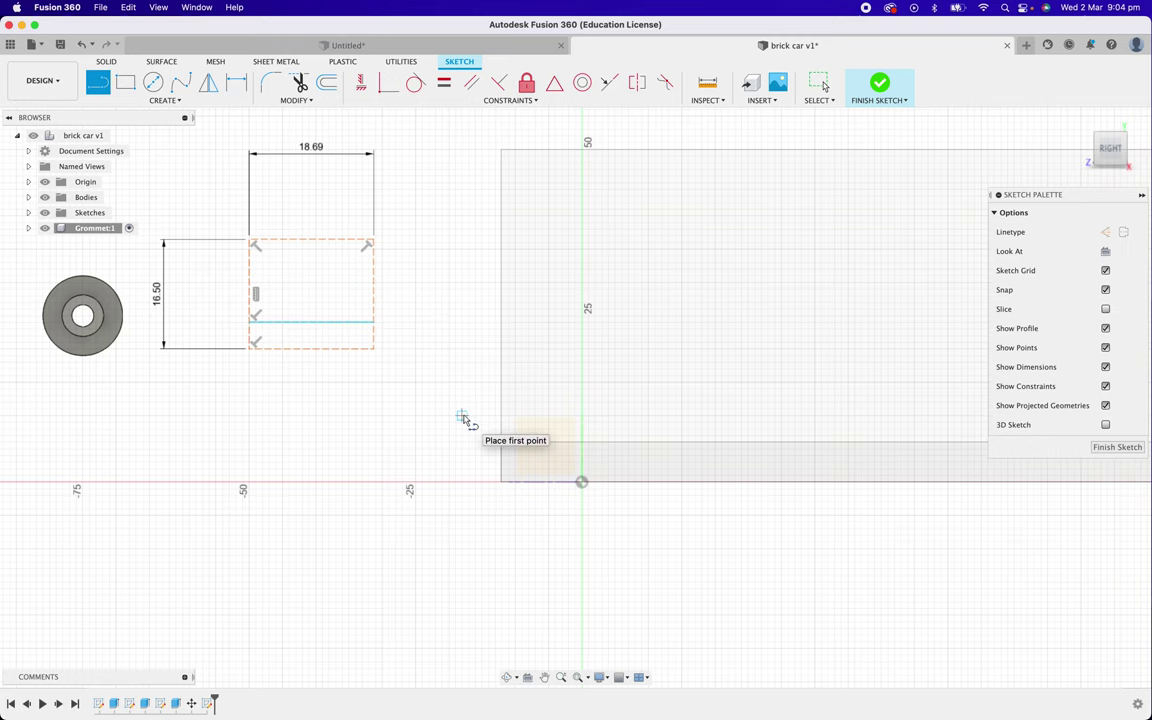
Check the bore diameter in section view A-A and dimension the inner horizontal line 1.55 mm above the rectangle's lower edge.
key(super+Tab)
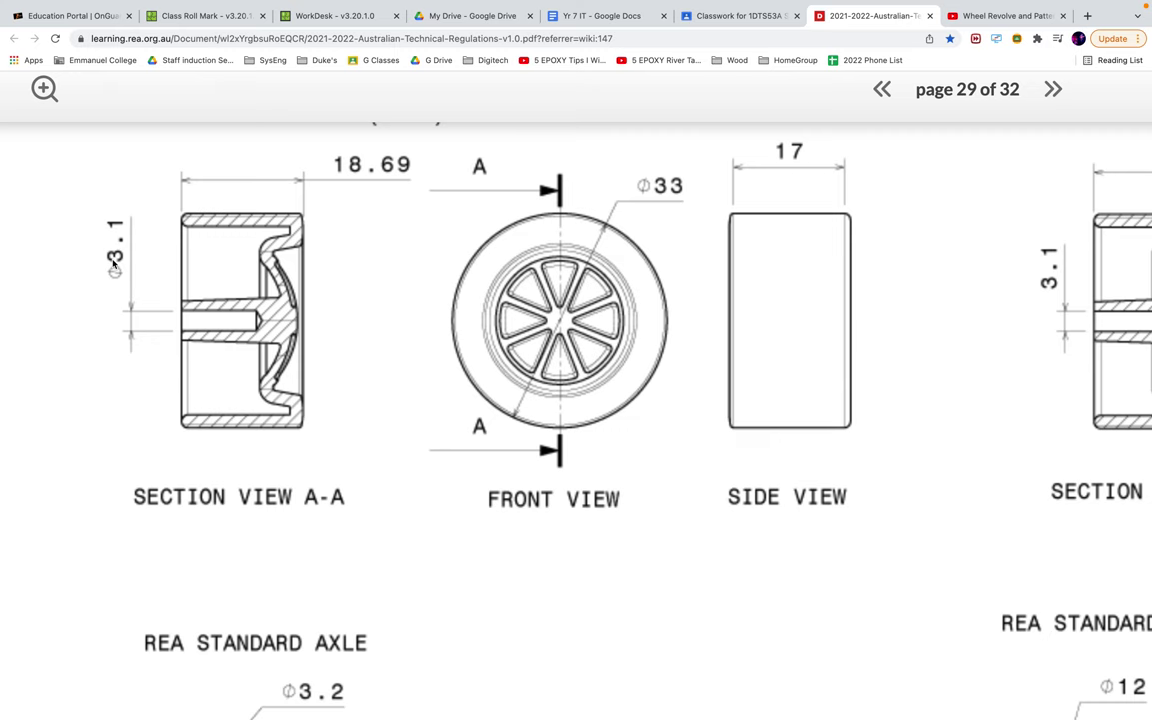
key(super+Tab)
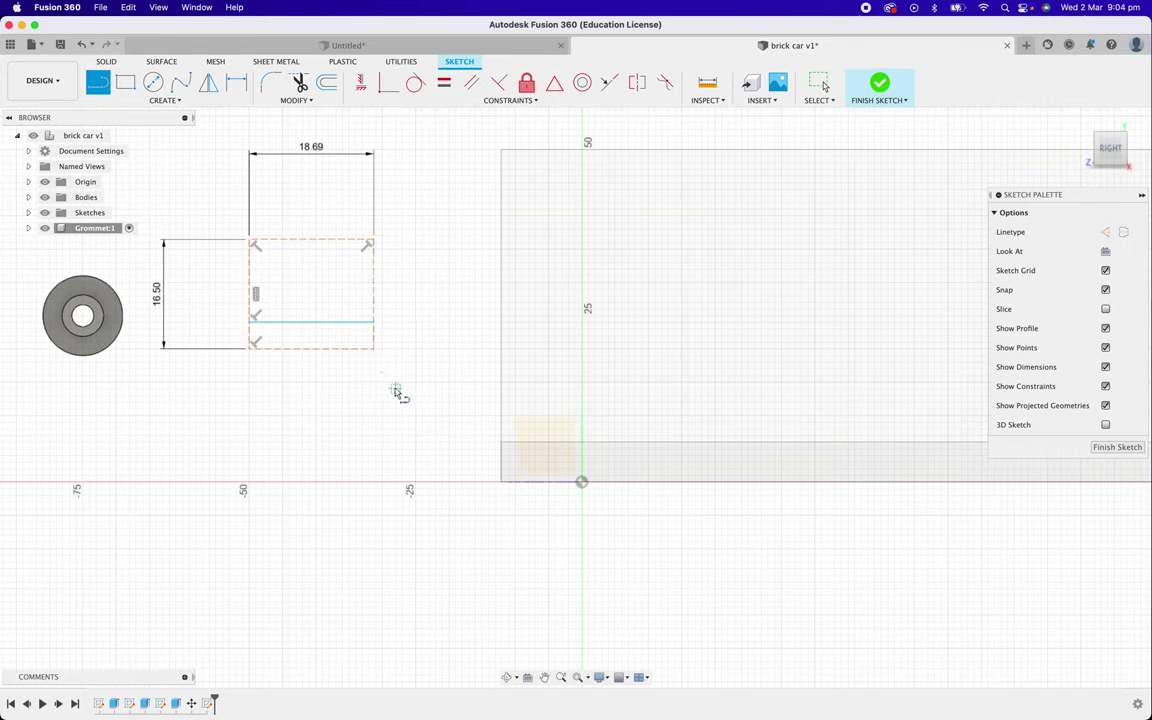
key(d)
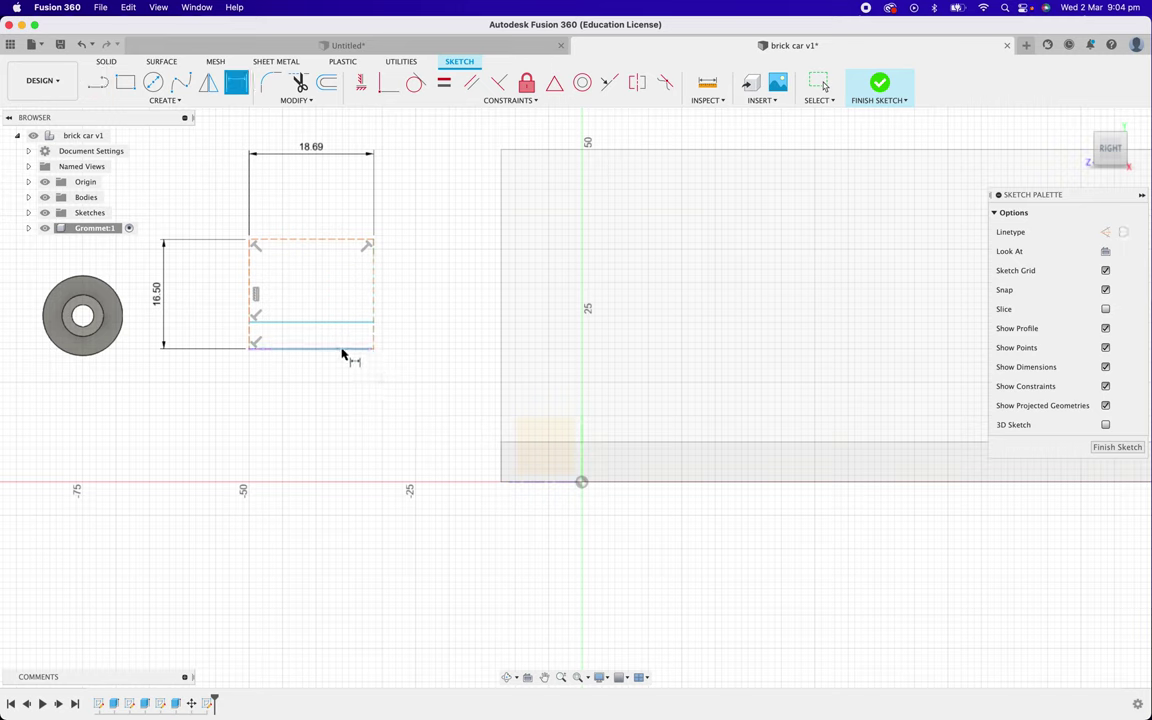
click(341, 322)
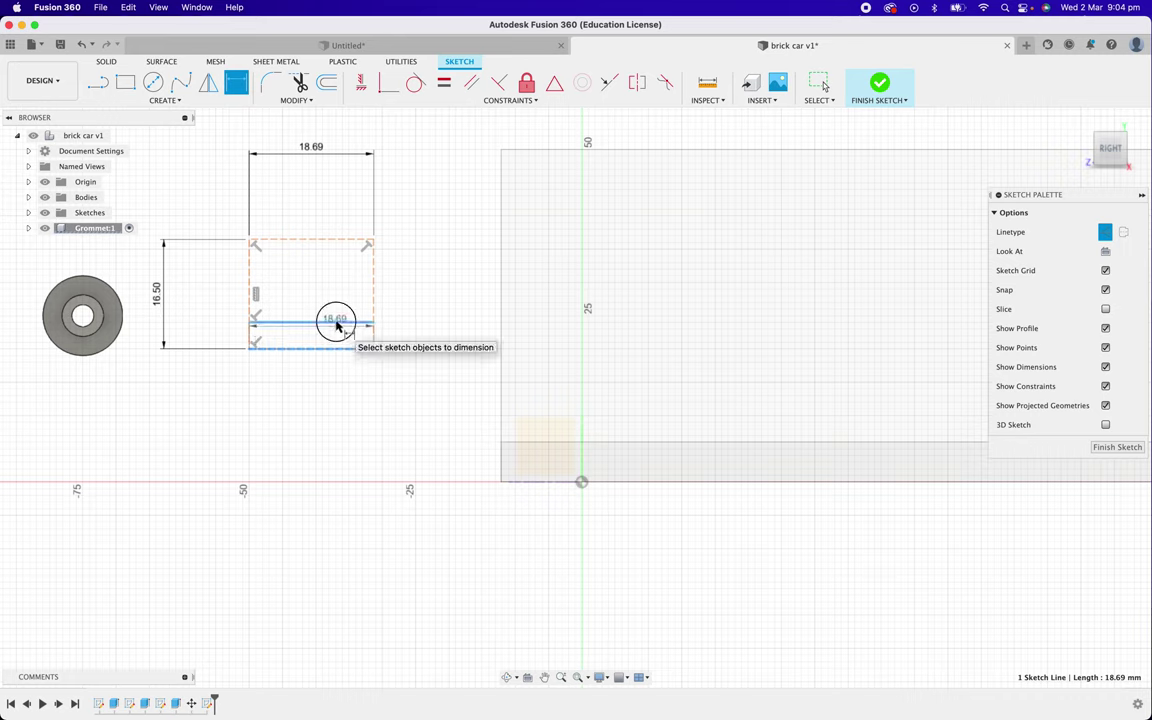
click(350, 346)
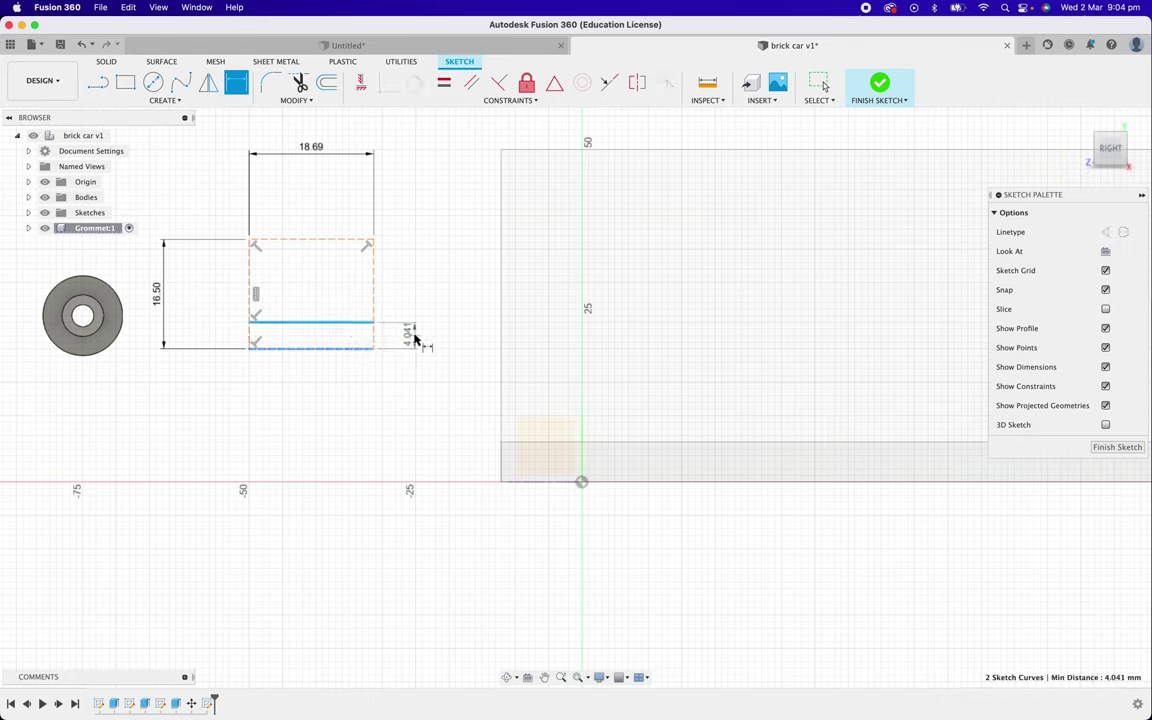
click(412, 336)
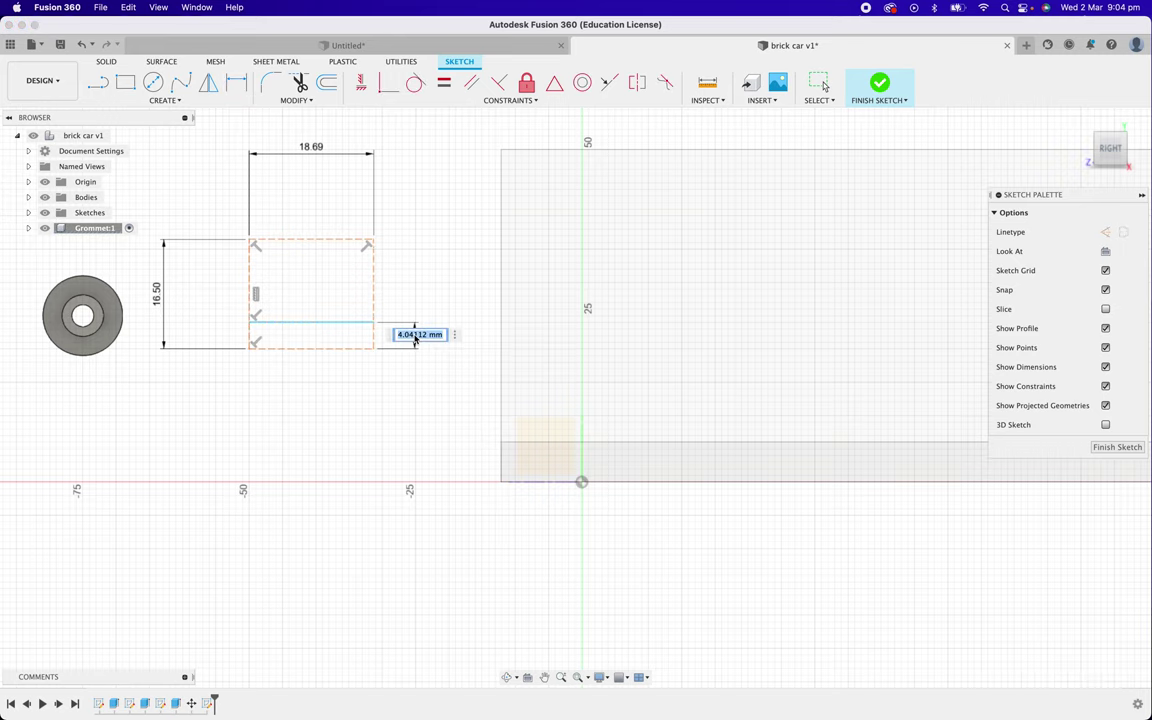
text(1.55)
key(Return)
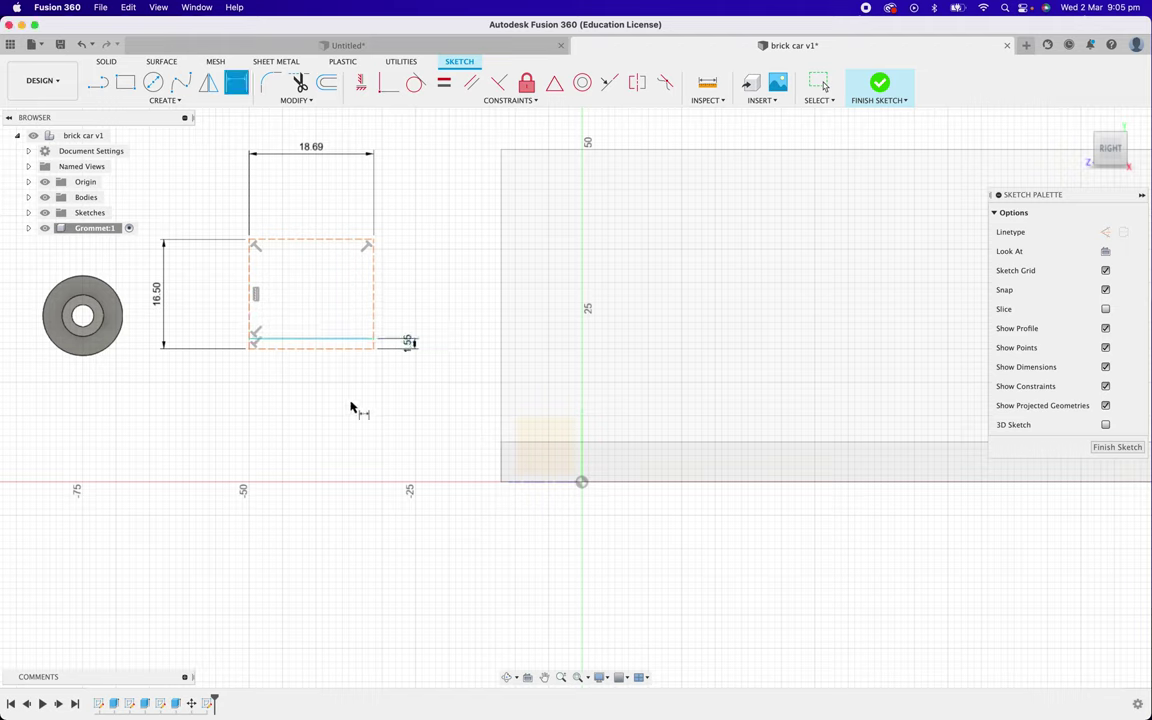
Consult section view A-A and draw a two-point circle about 31.3 mm across, starting at the rectangle's lower corner nearest the brick, with its diameter along the lower edge.
scroll(325, 391, up, 2)
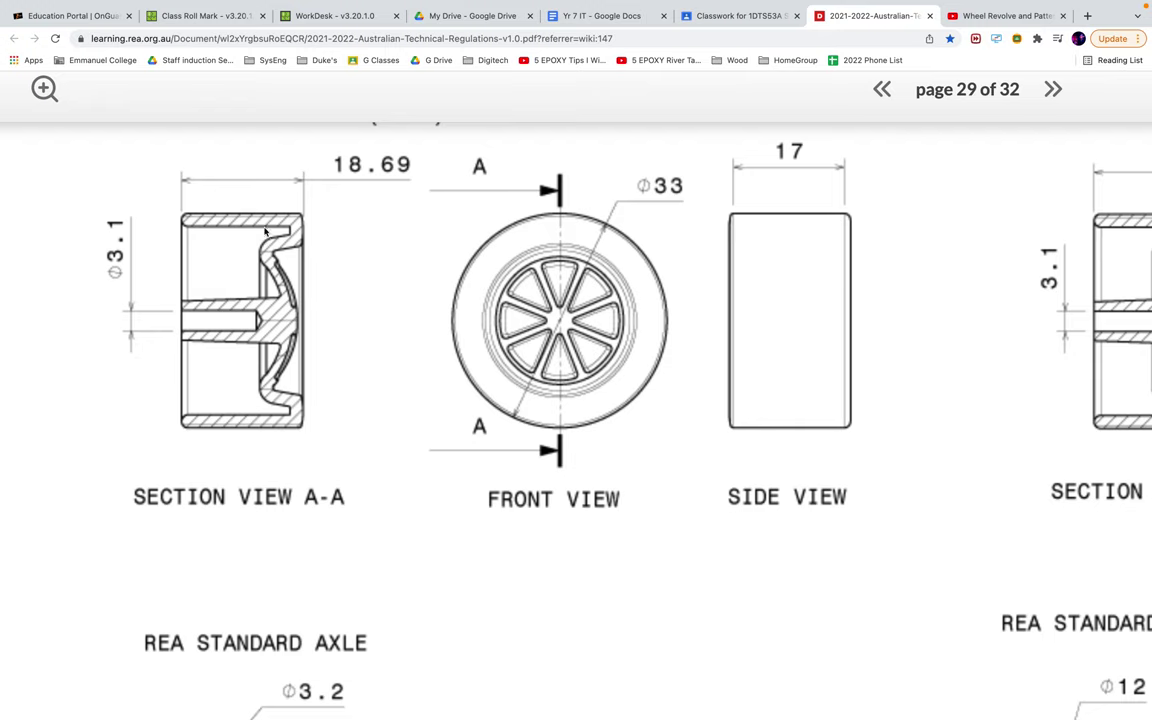
key(ctrl+Left)
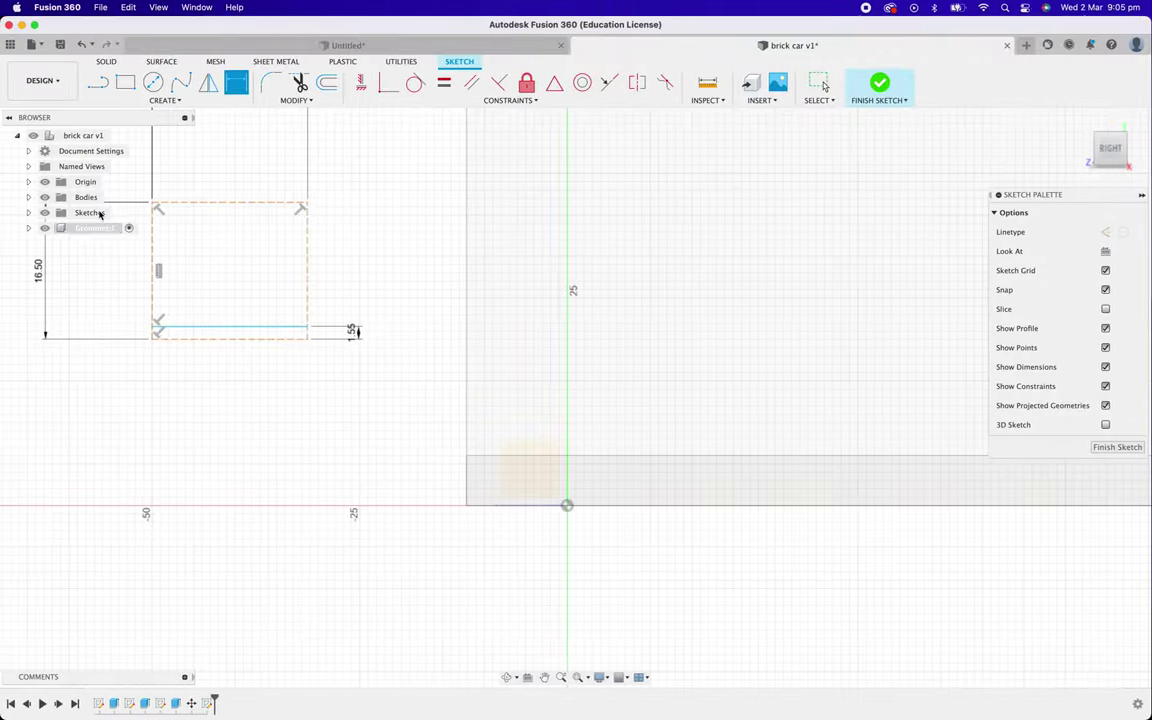
click(153, 84)
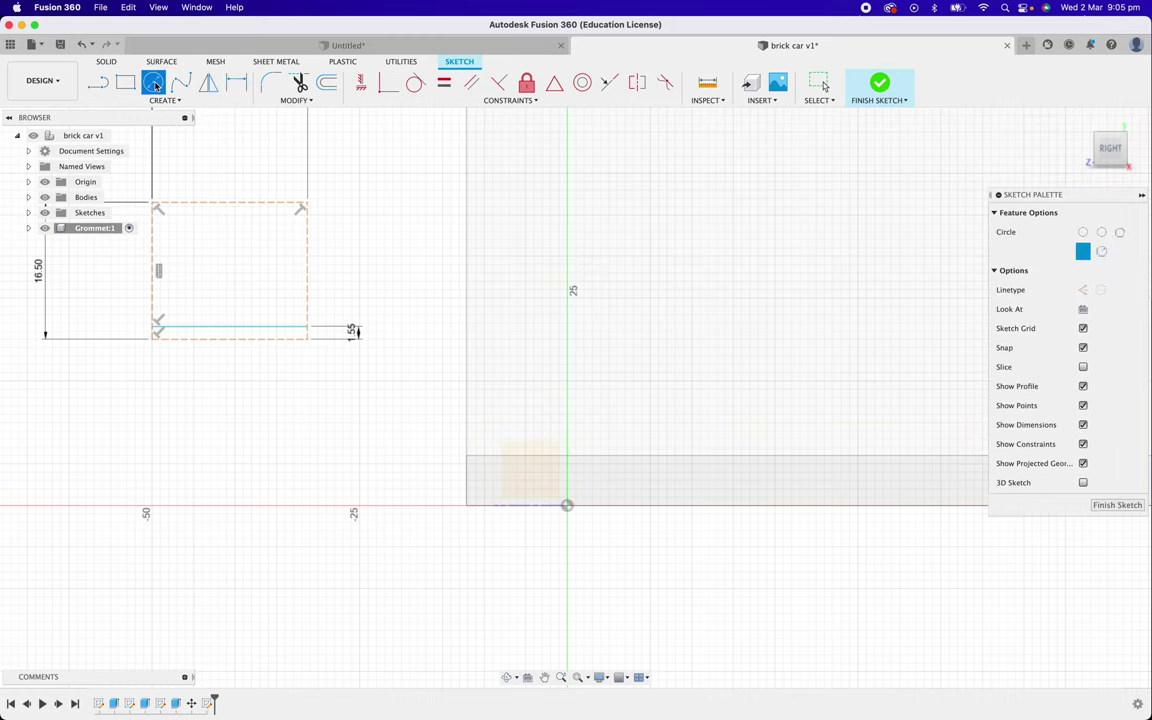
click(162, 100)
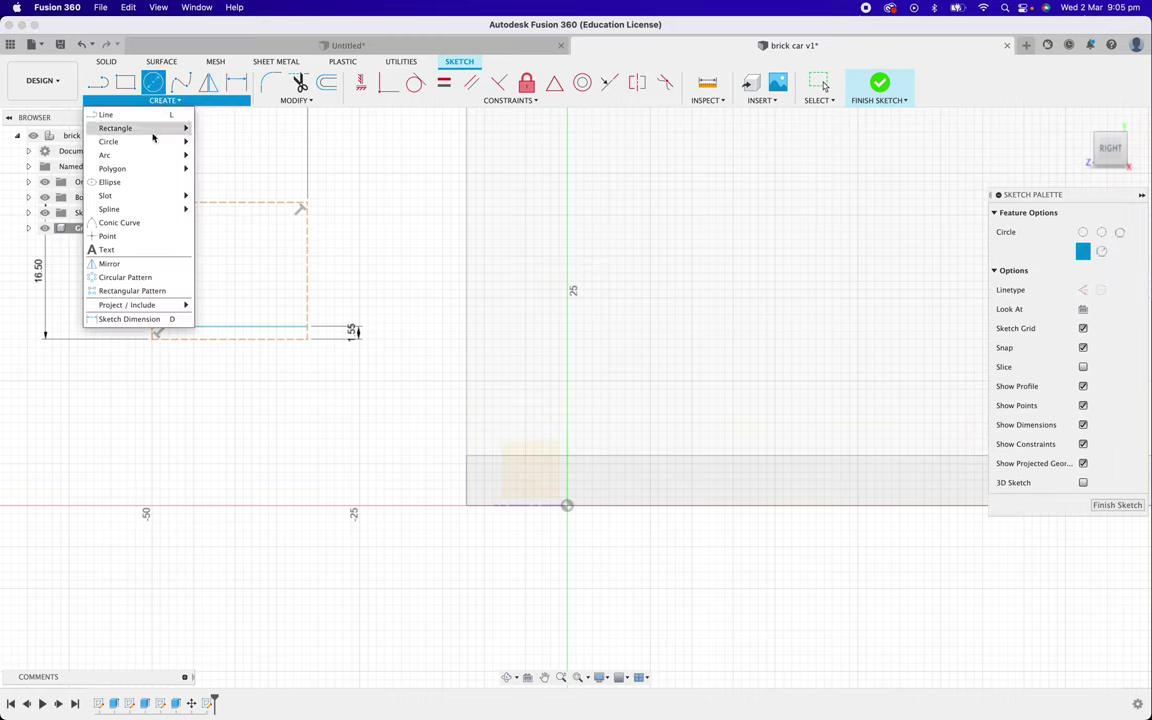
mouse_move(153, 148)
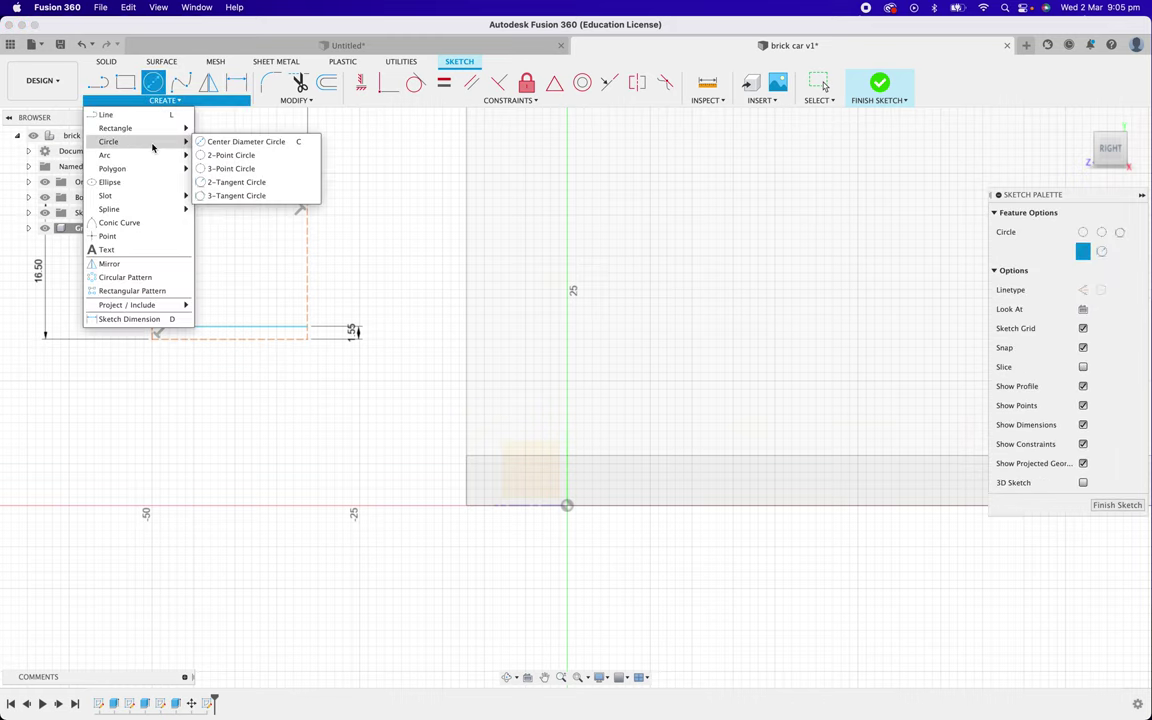
click(219, 146)
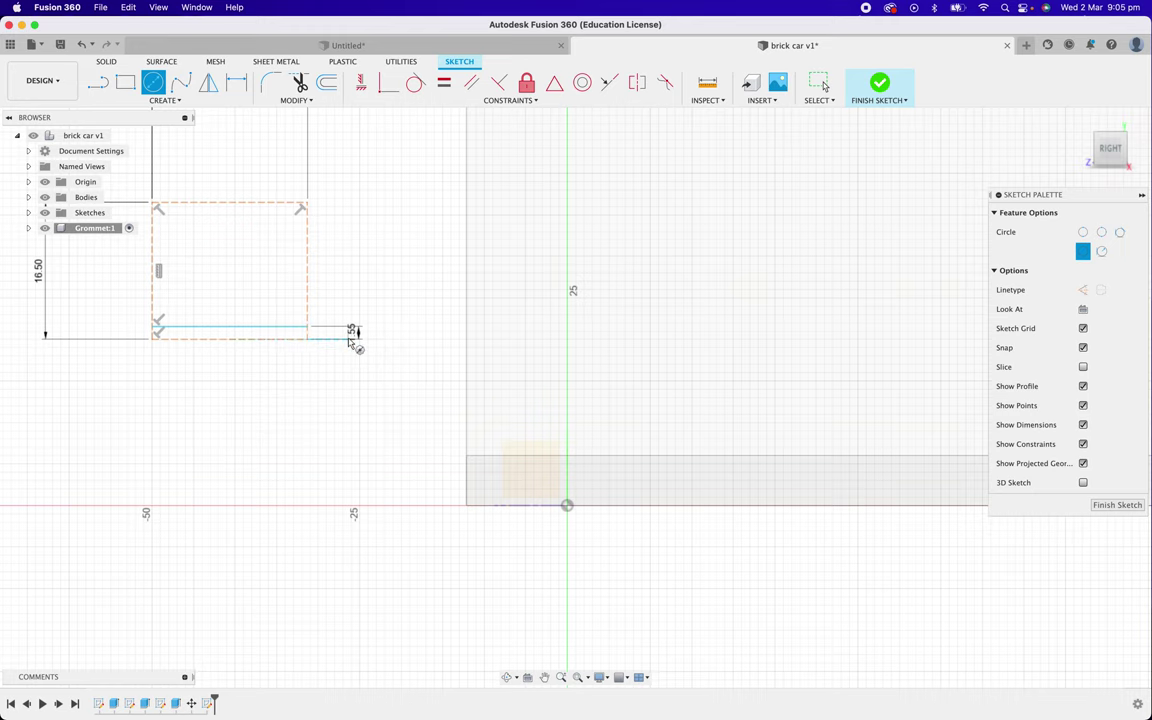
key(ctrl+Right)
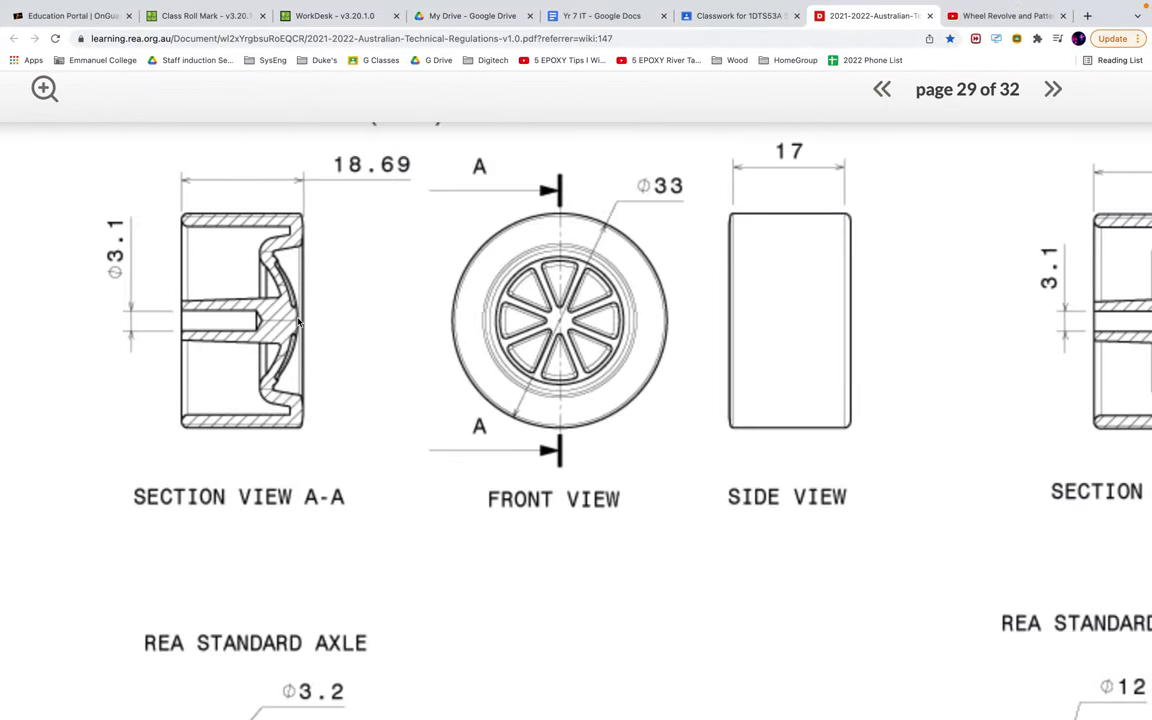
key(ctrl+Left)
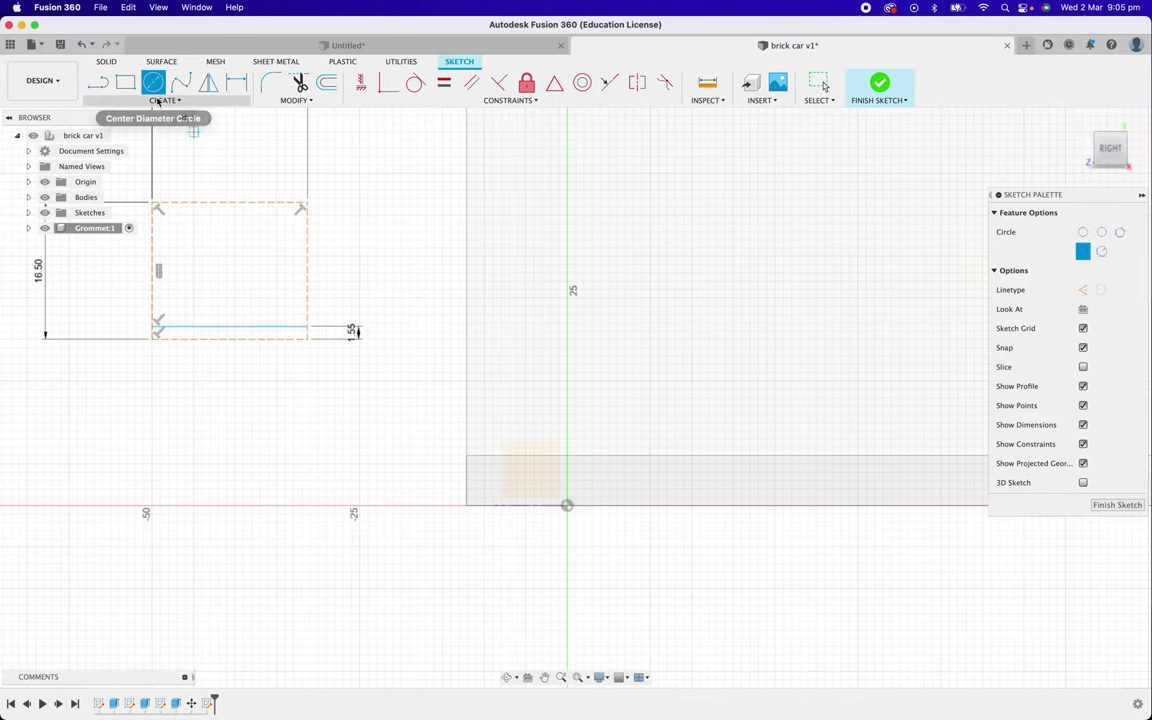
click(157, 101)
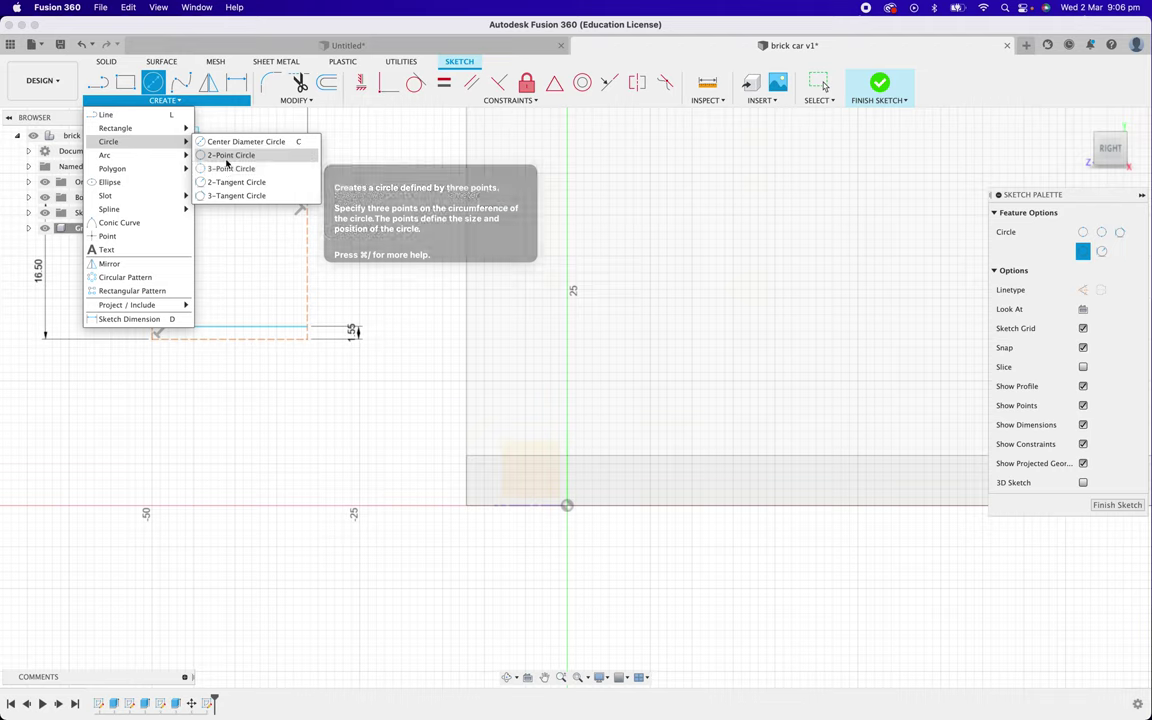
click(222, 155)
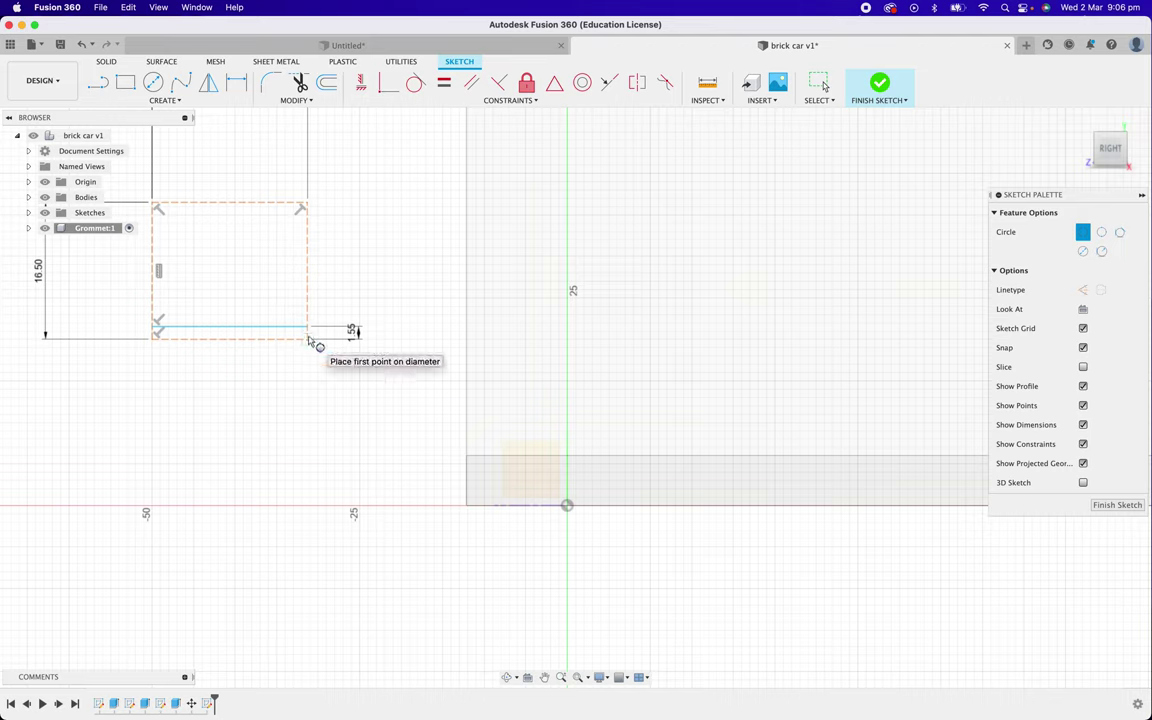
click(309, 340)
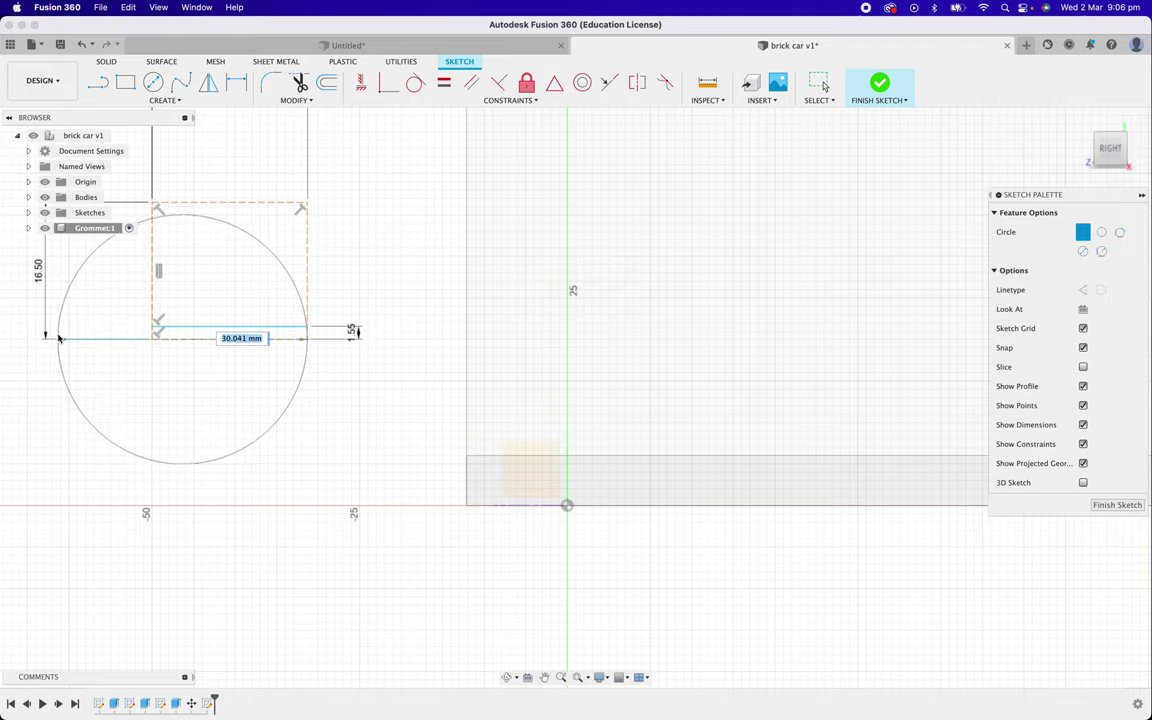
key(ctrl+Right)
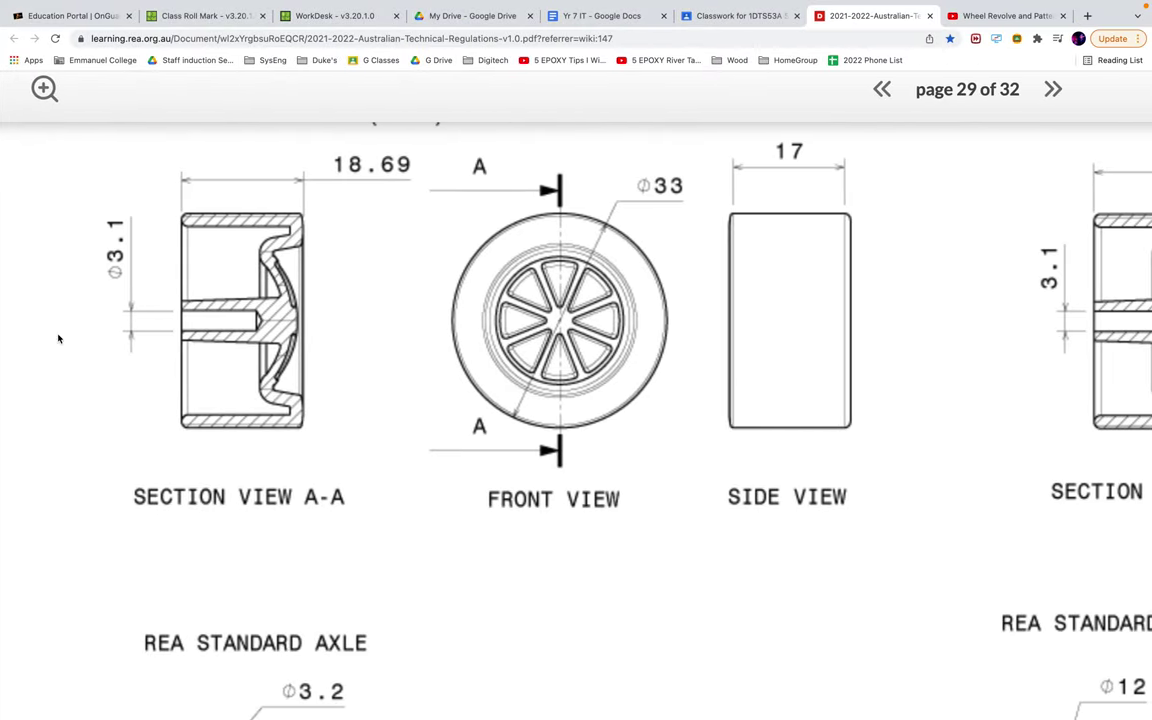
key(ctrl+Left)
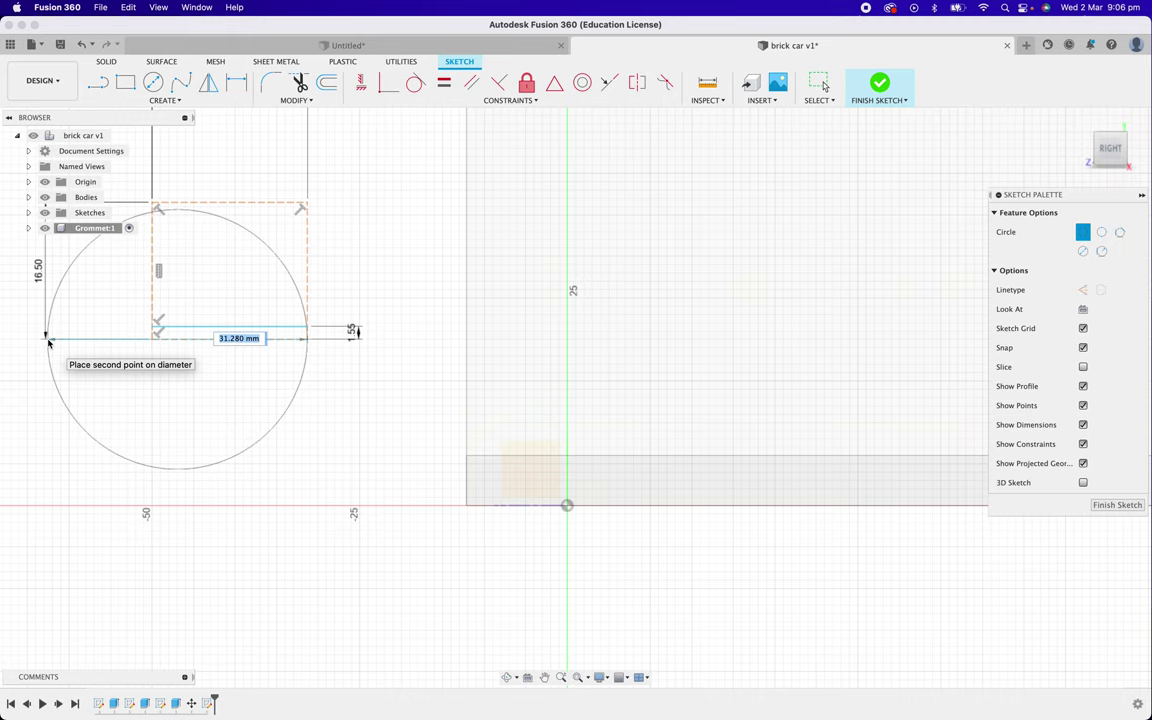
click(48, 342)
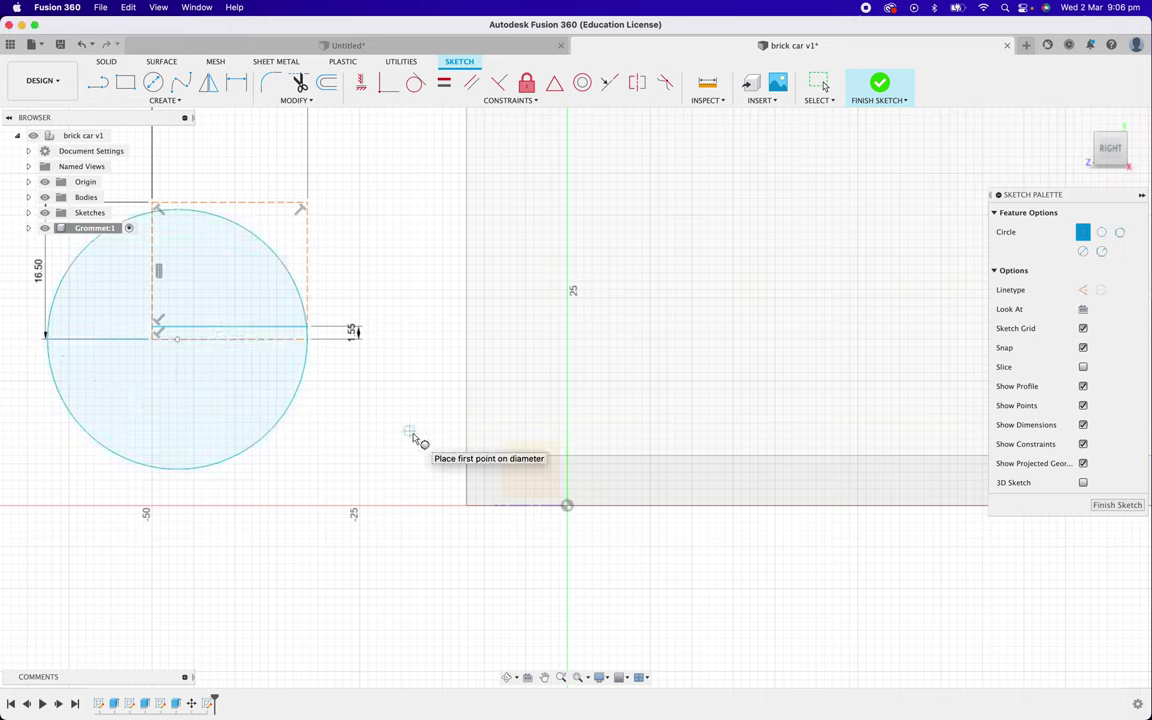
key(Escape)
Check the rim shape in section view A-A and try a slanted line from the circle up toward the rectangle's side nearest the brick.
key(ctrl+Right)
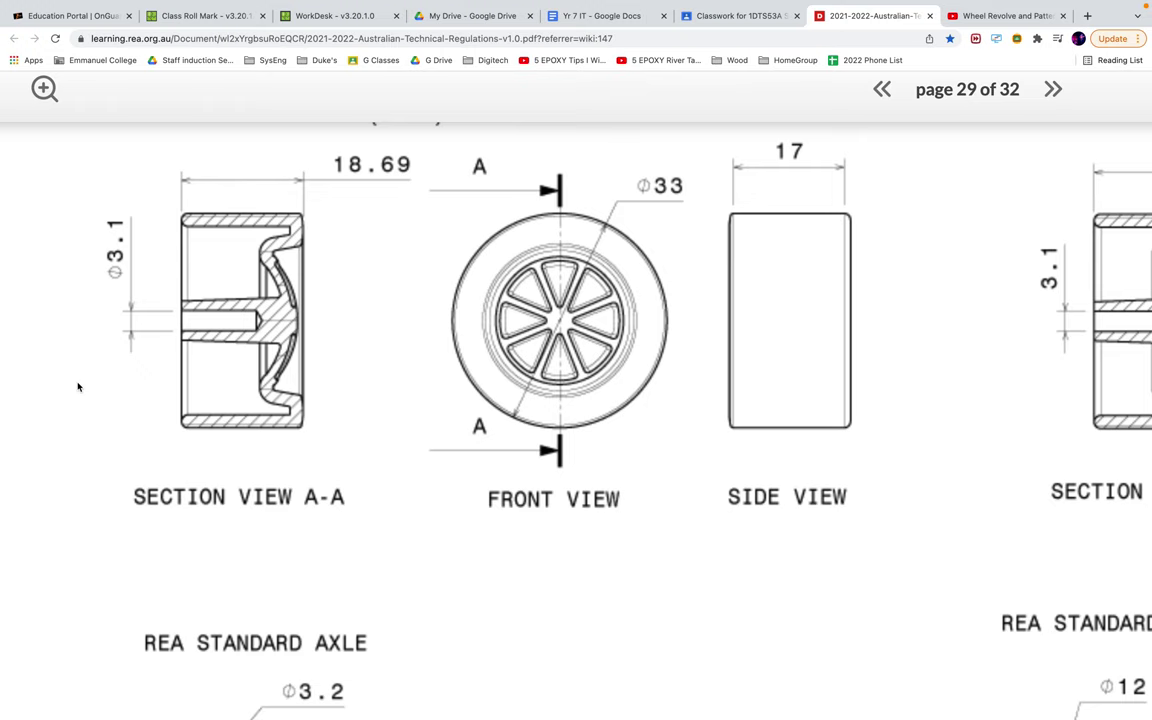
key(ctrl+Left)
key(ctrl+Right)
key(ctrl+Left)
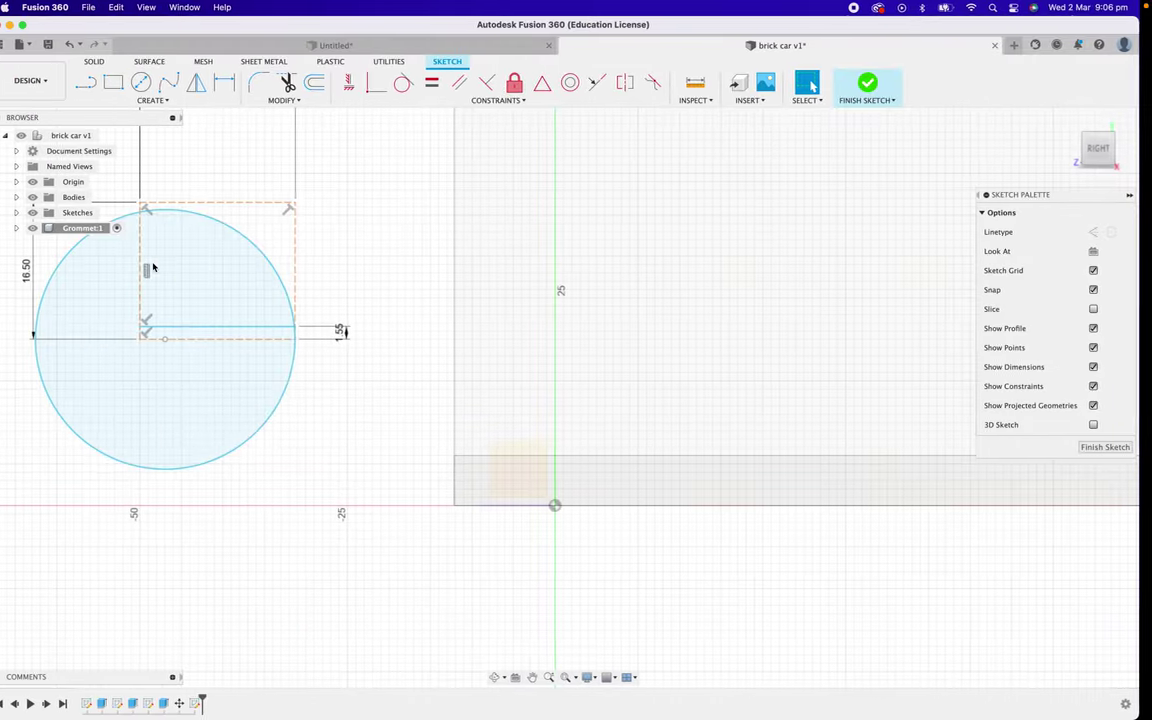
click(98, 85)
click(98, 85)
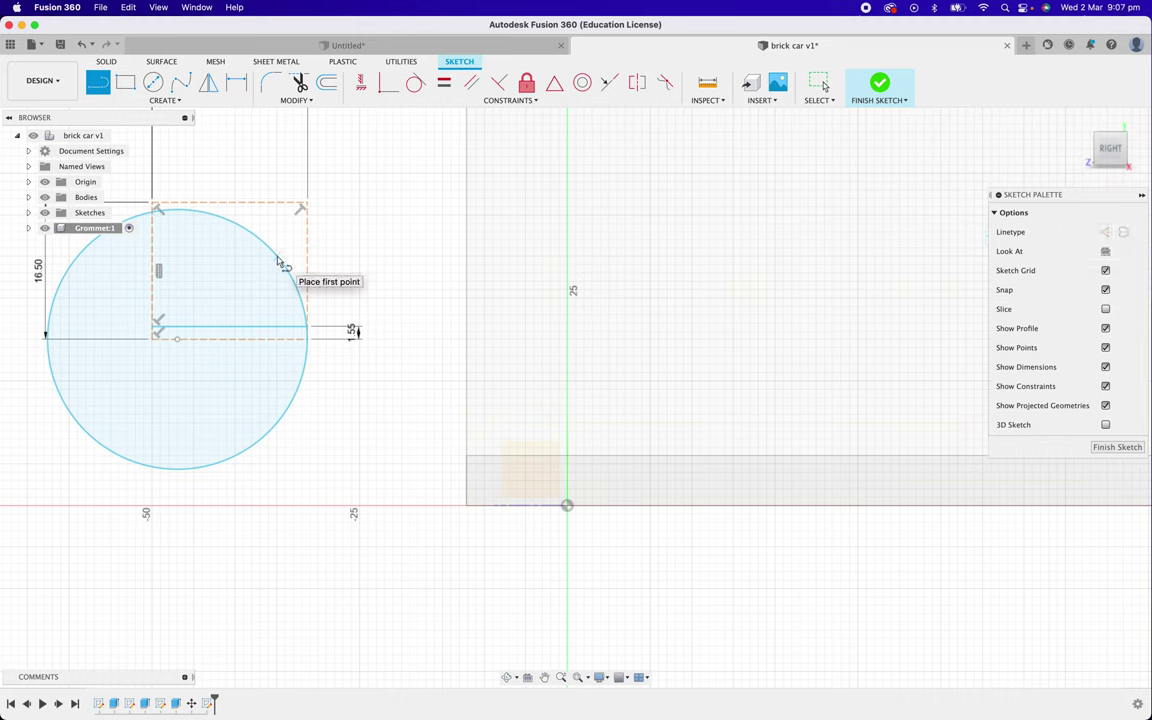
click(281, 260)
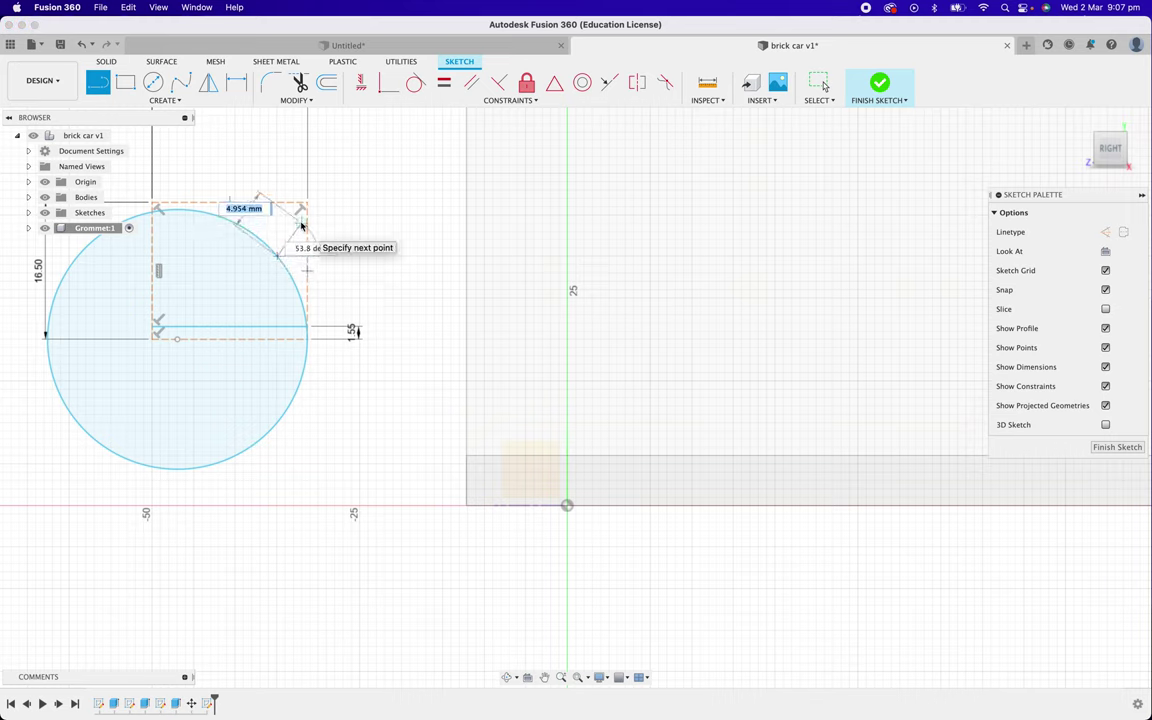
click(303, 222)
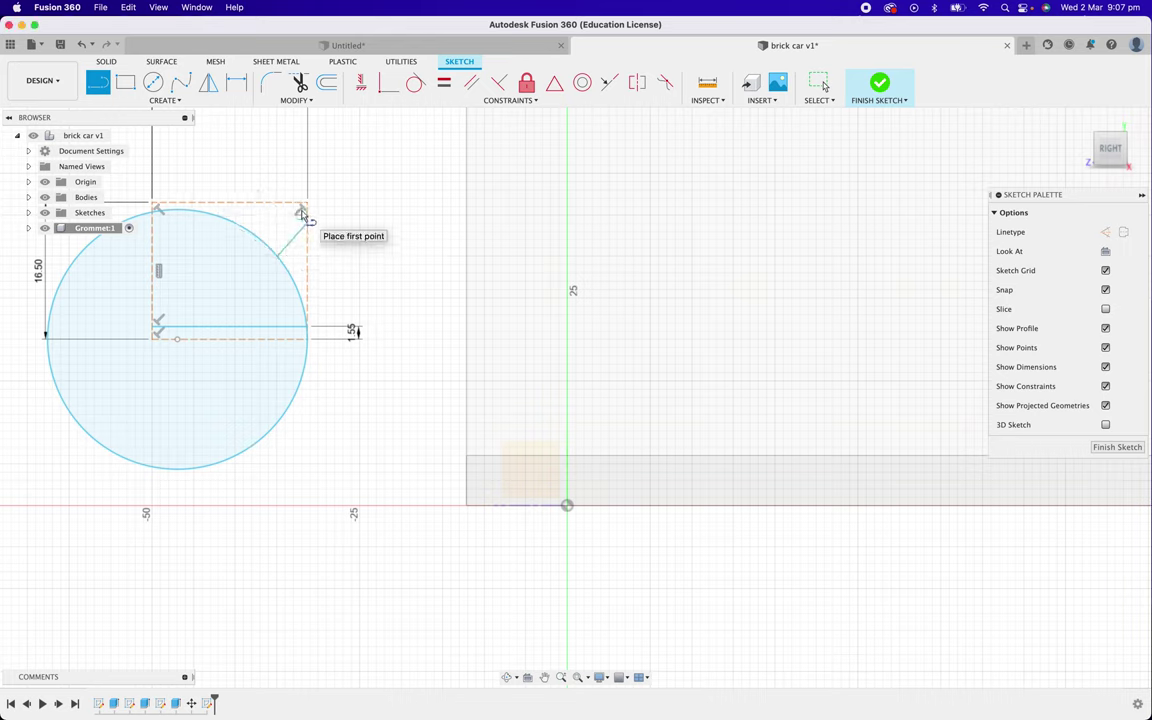
key(Escape)
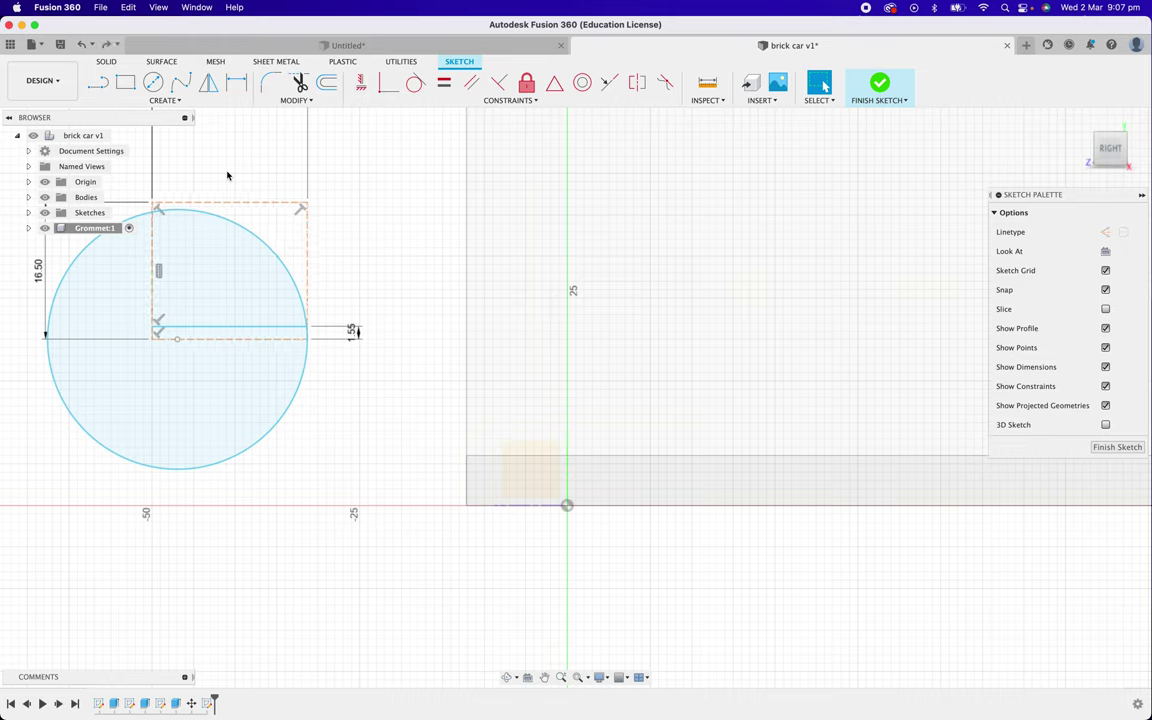
Draw a fit-point spline from the circle's upper arc to the rectangle's side nearest the brick, curling around to its upper edge.
click(182, 83)
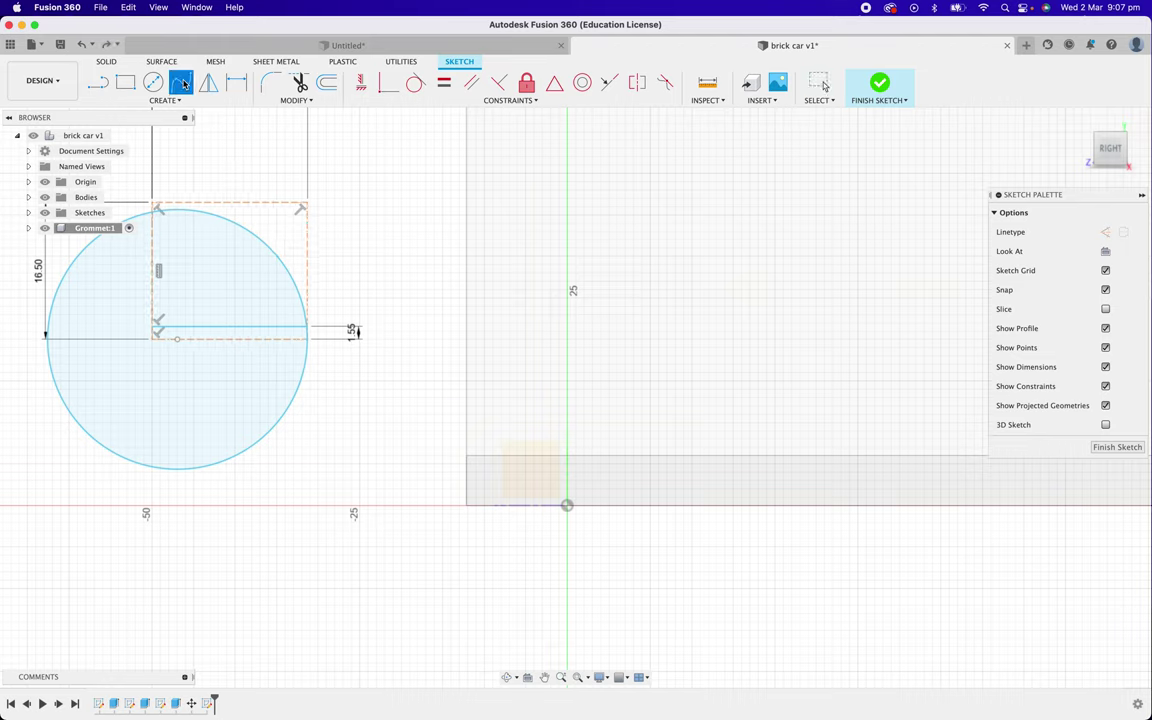
click(270, 247)
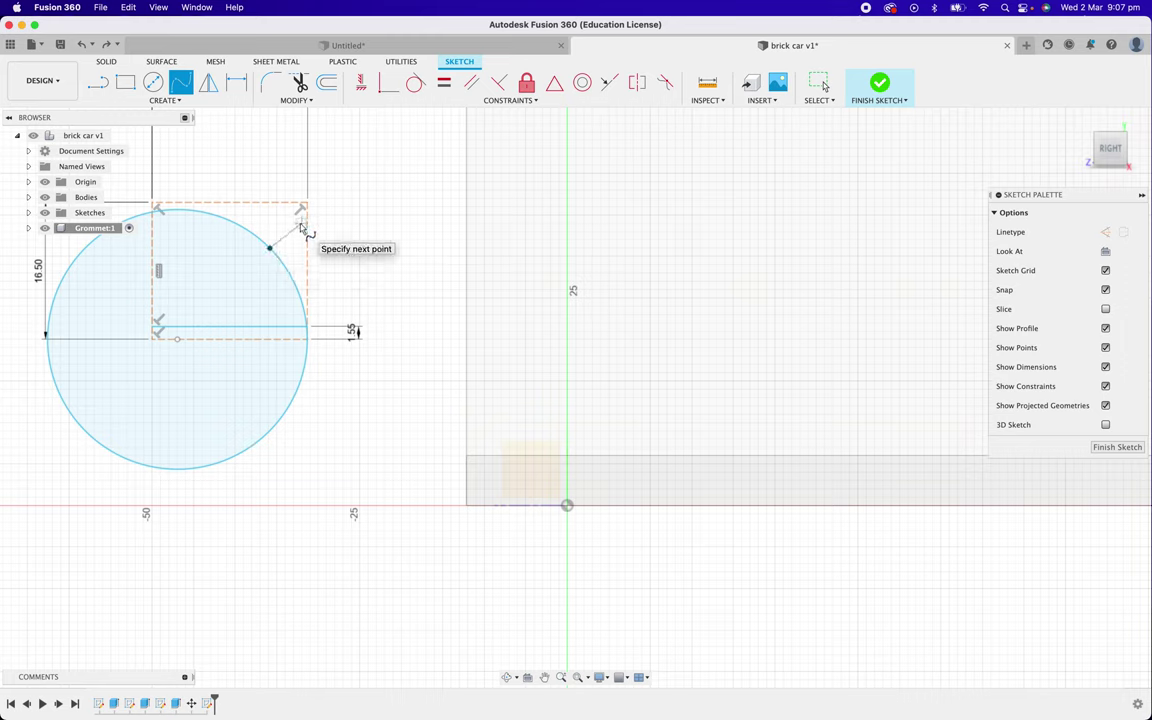
click(293, 222)
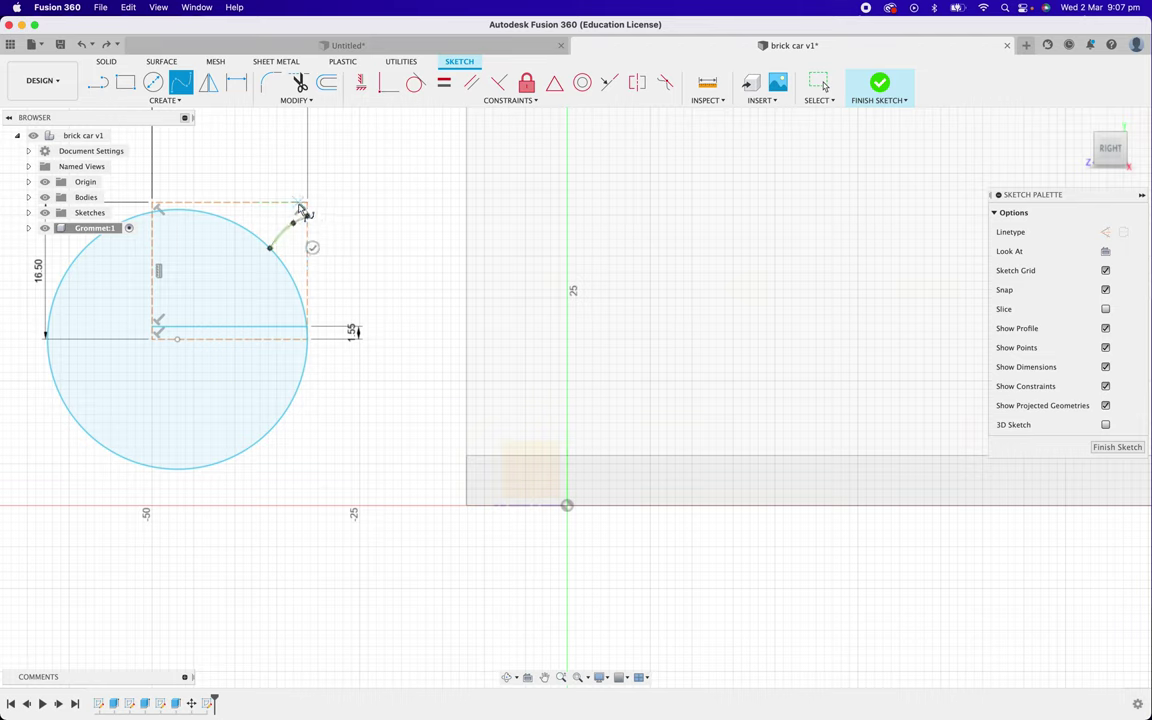
click(300, 204)
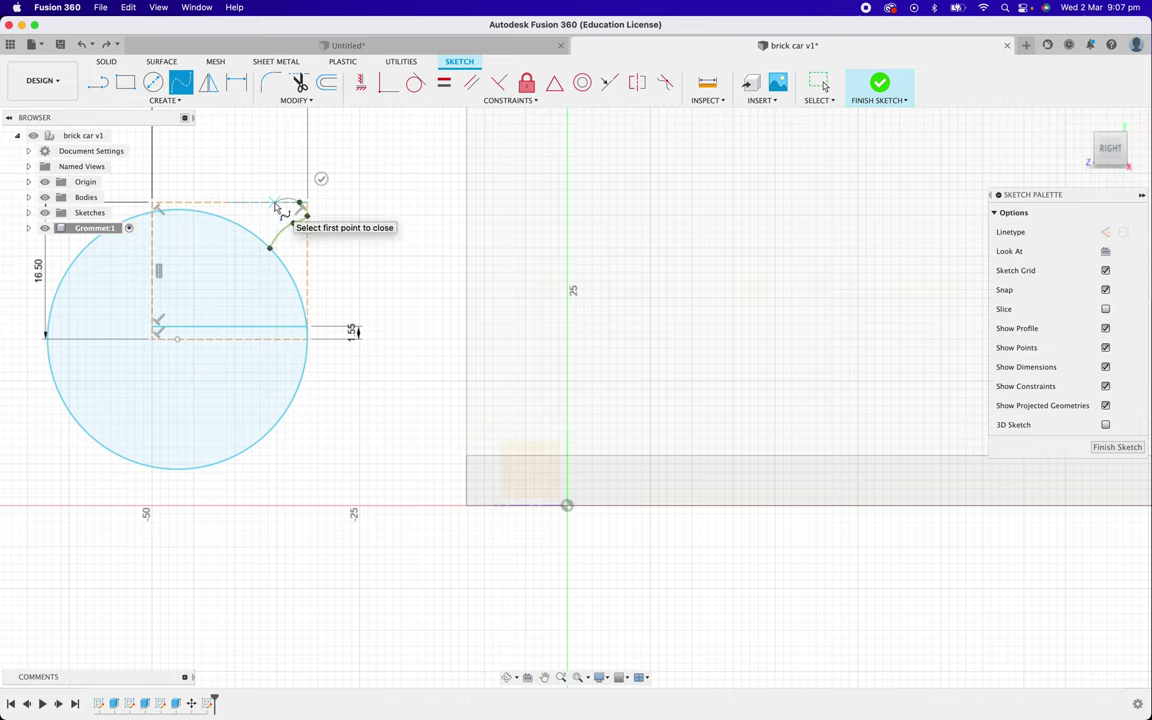
click(320, 178)
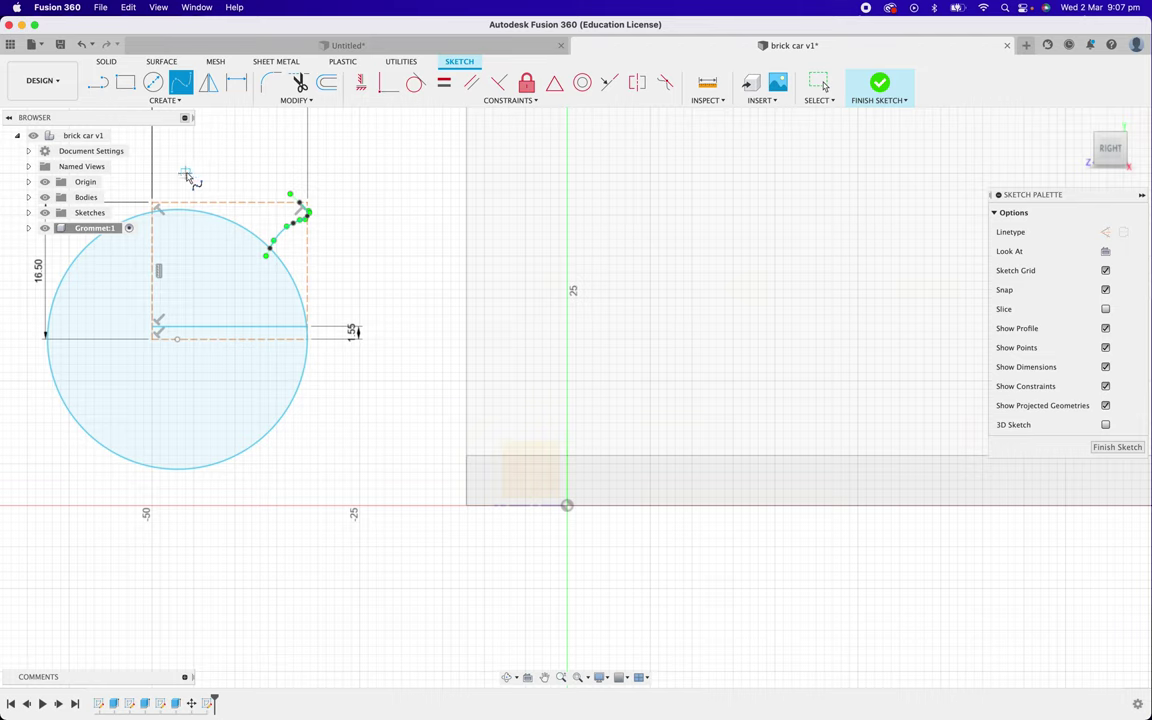
Draw a line about 17.8 mm long from the spline's upper end along the rectangle's upper edge to its far corner.
click(97, 86)
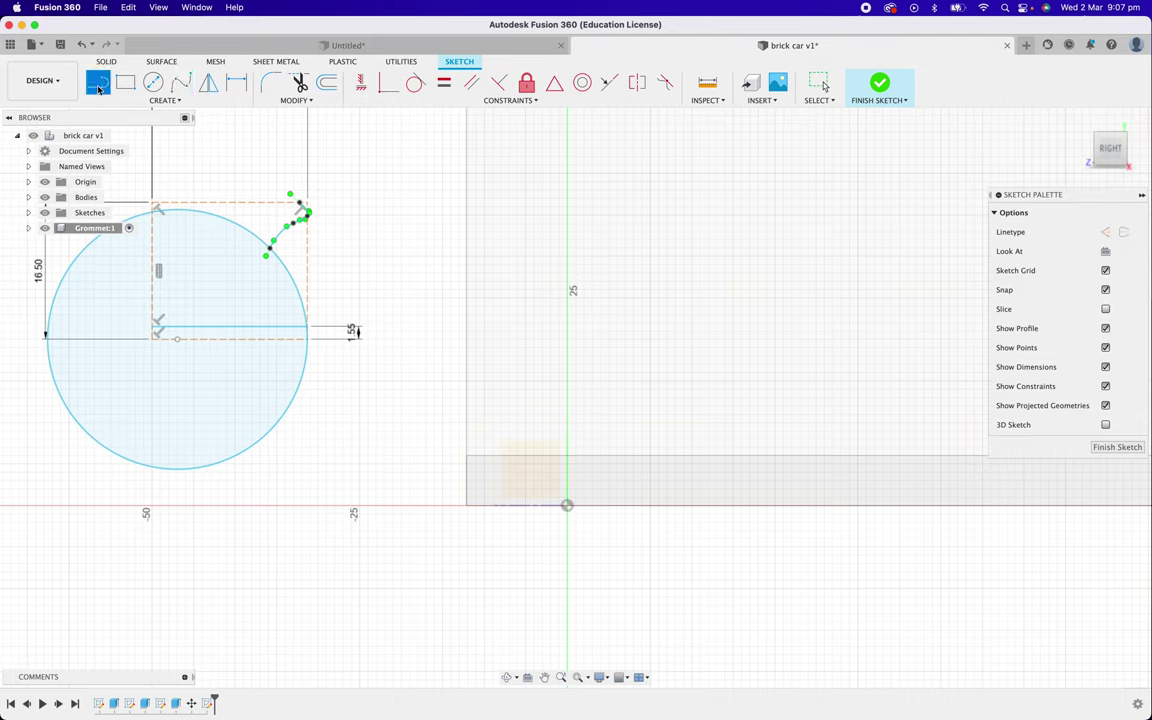
click(300, 205)
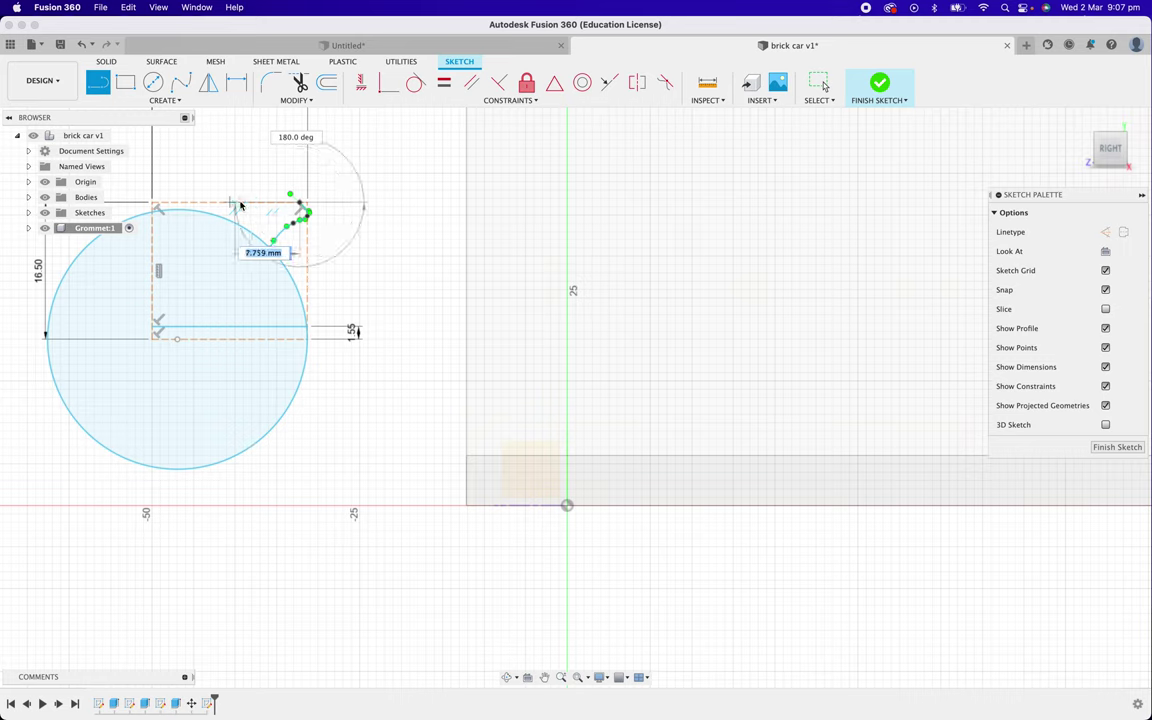
click(155, 205)
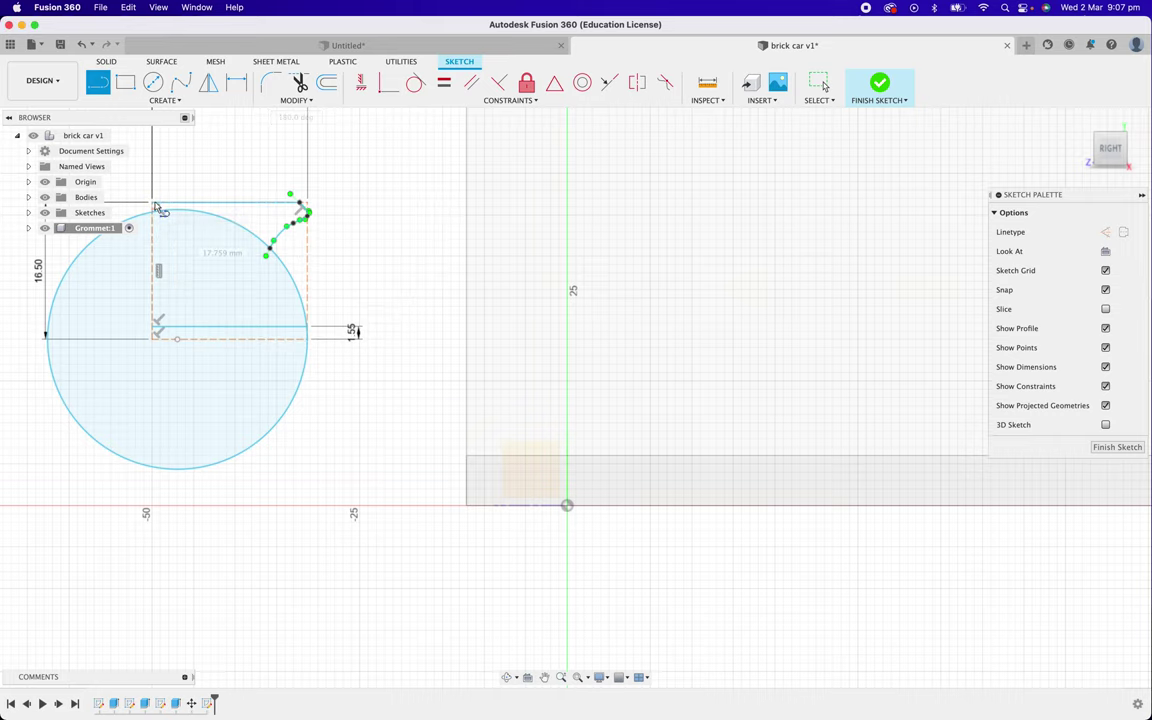
Try a center-diameter circle about 2.6 mm across at the rectangle's upper corner farthest from the brick, and remove it.
key(ctrl+Right)
click(153, 83)
click(155, 102)
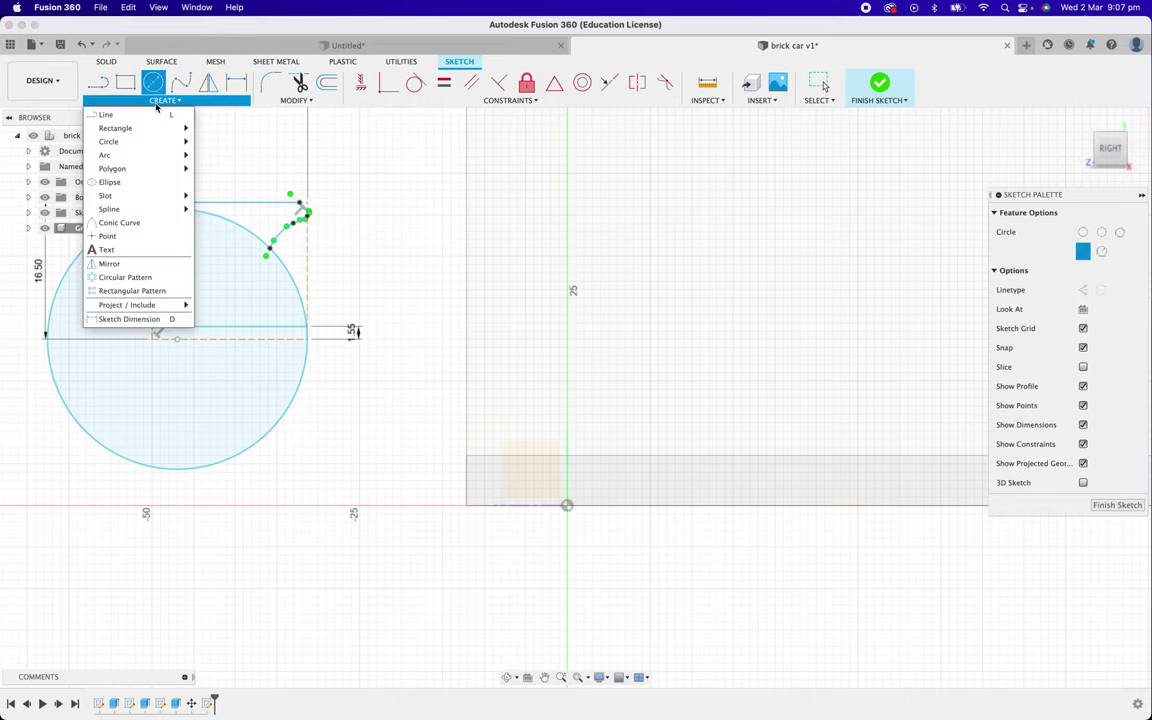
mouse_move(146, 148)
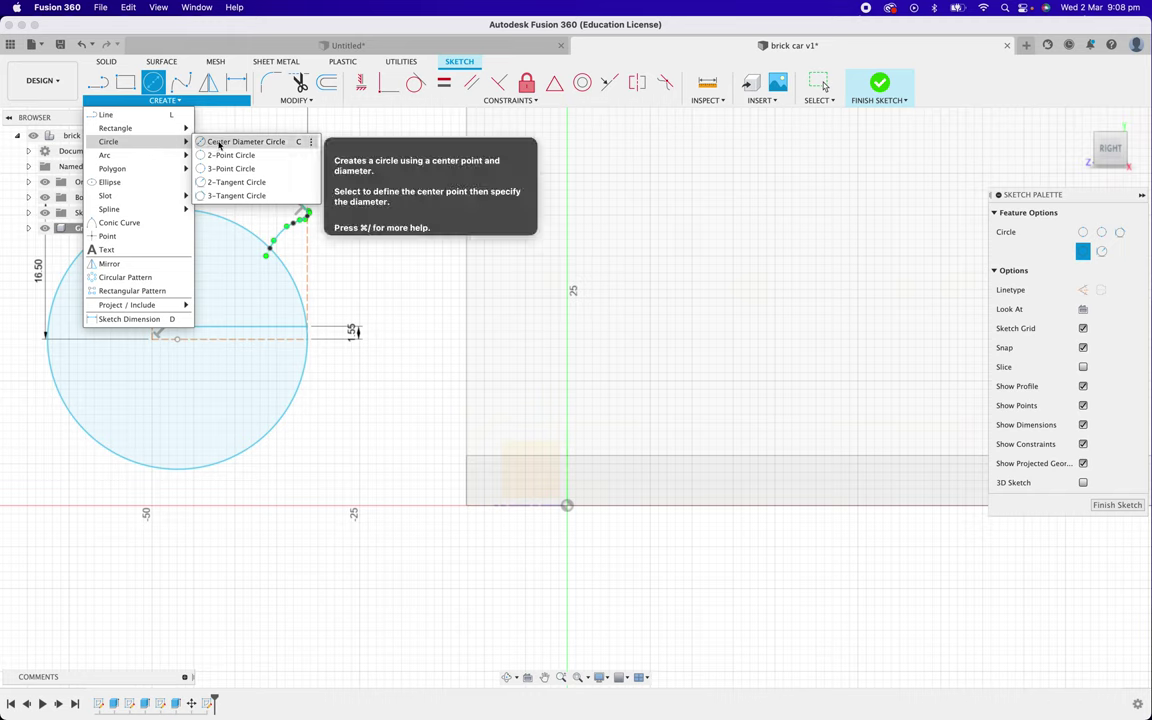
click(219, 143)
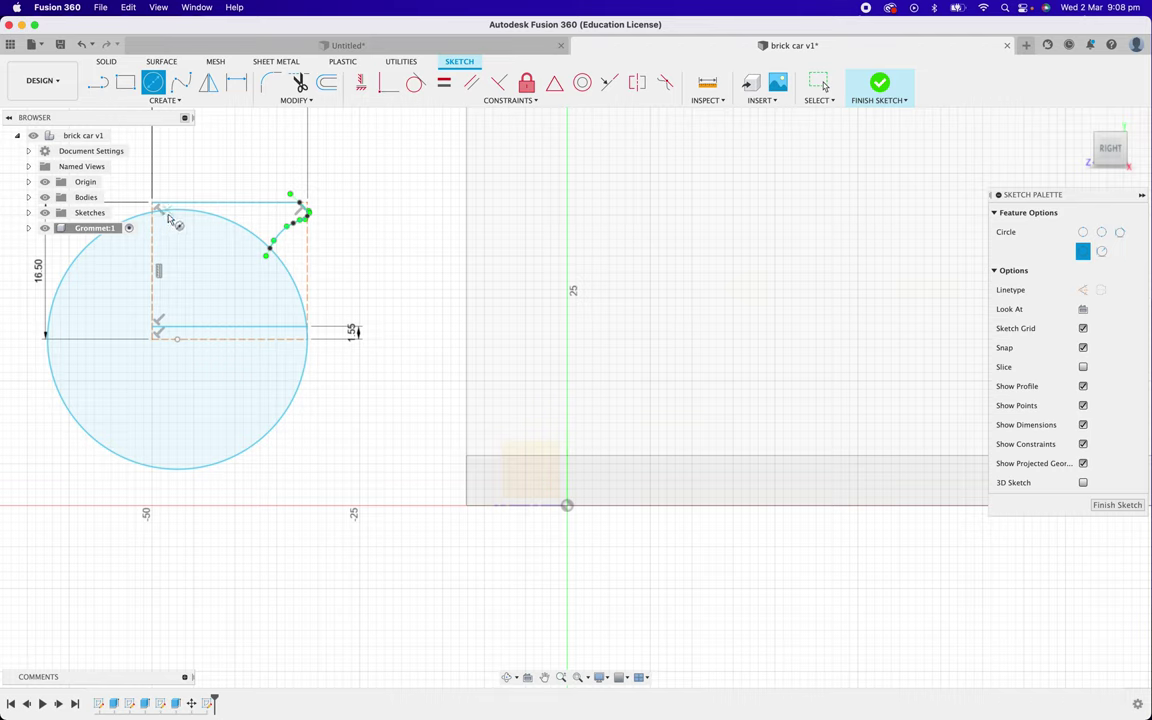
click(168, 214)
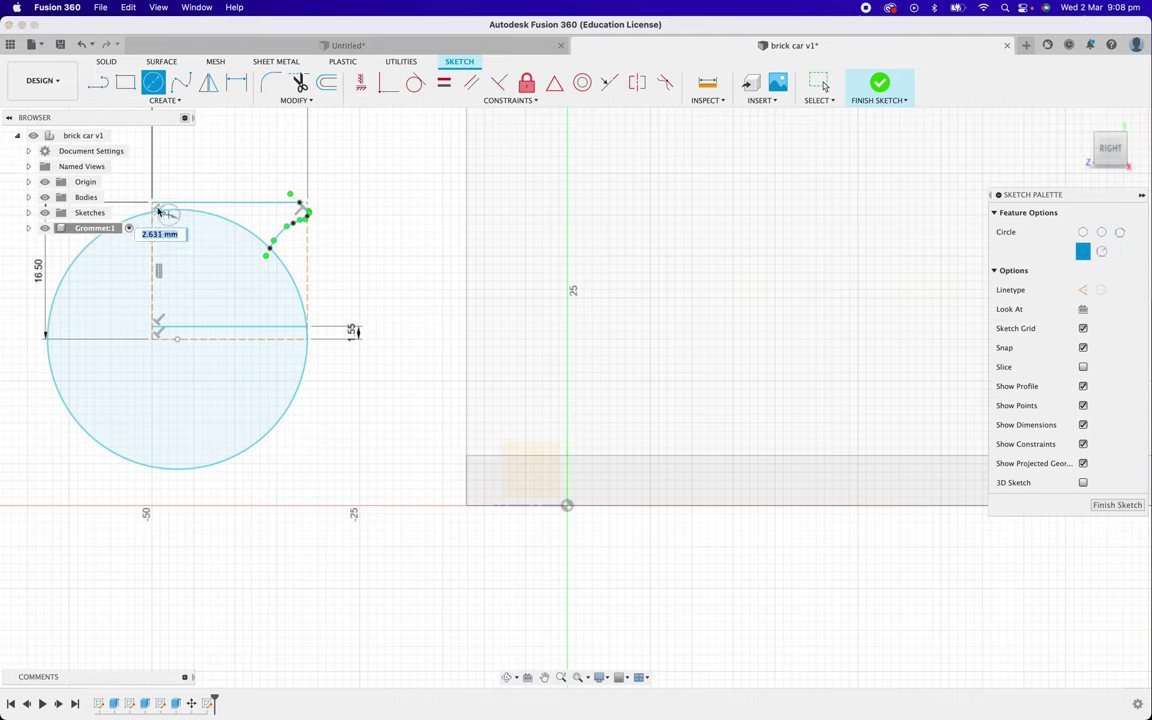
click(158, 211)
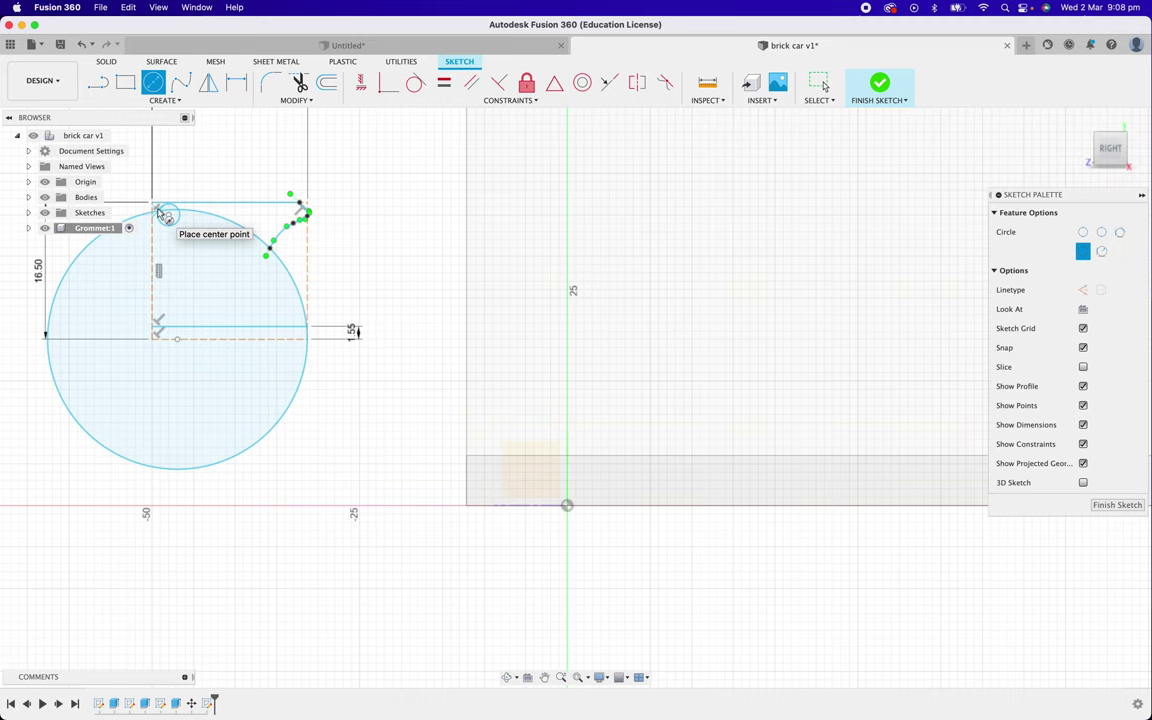
key(Escape)
click(158, 211)
key(Delete)
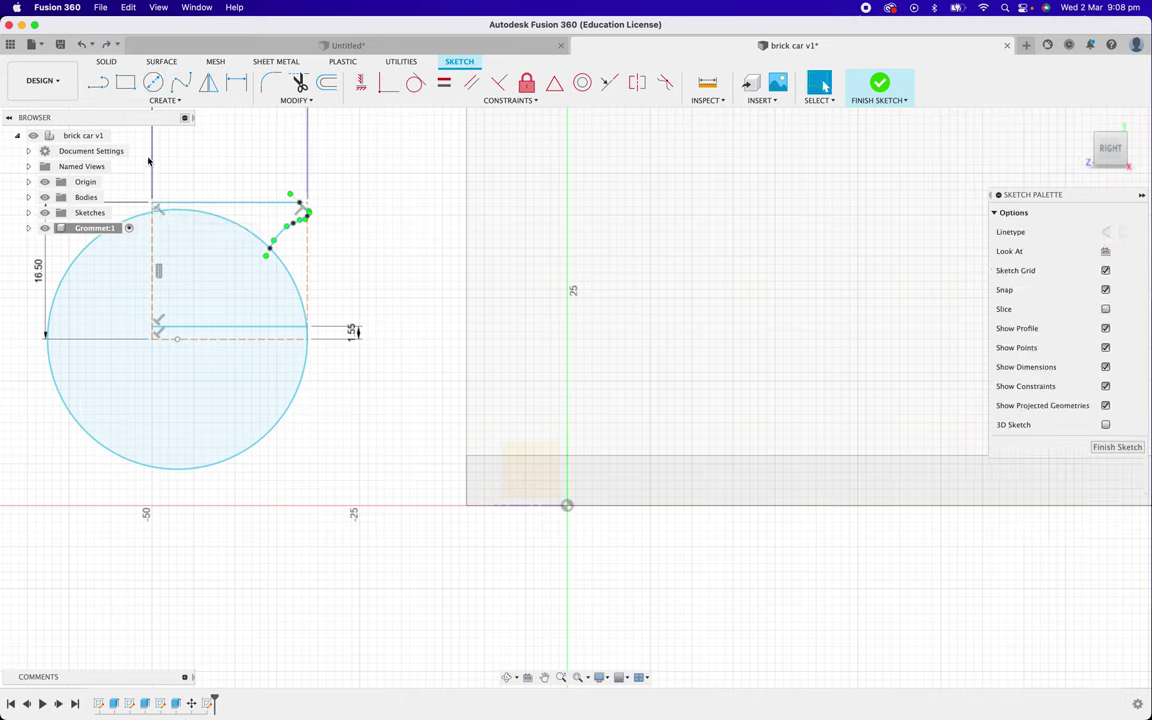
Draw a two-point circle about 2.7 mm across, hanging from the upper line at the rectangle's corner farthest from the brick.
click(163, 100)
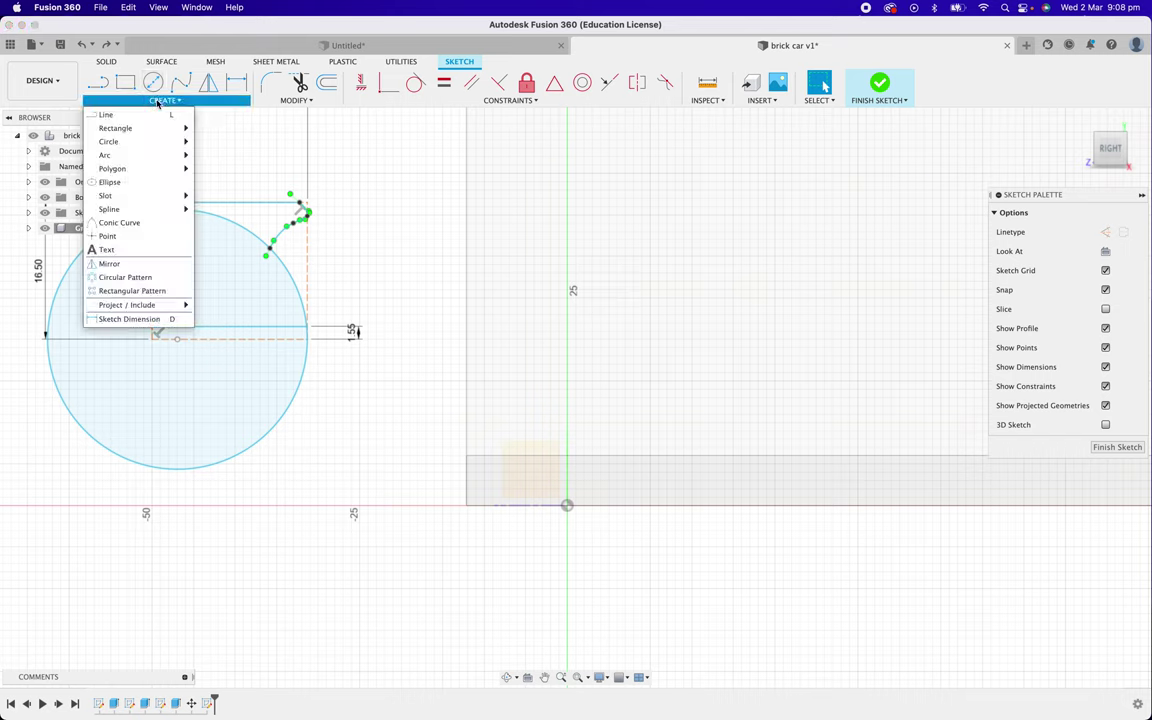
mouse_move(110, 146)
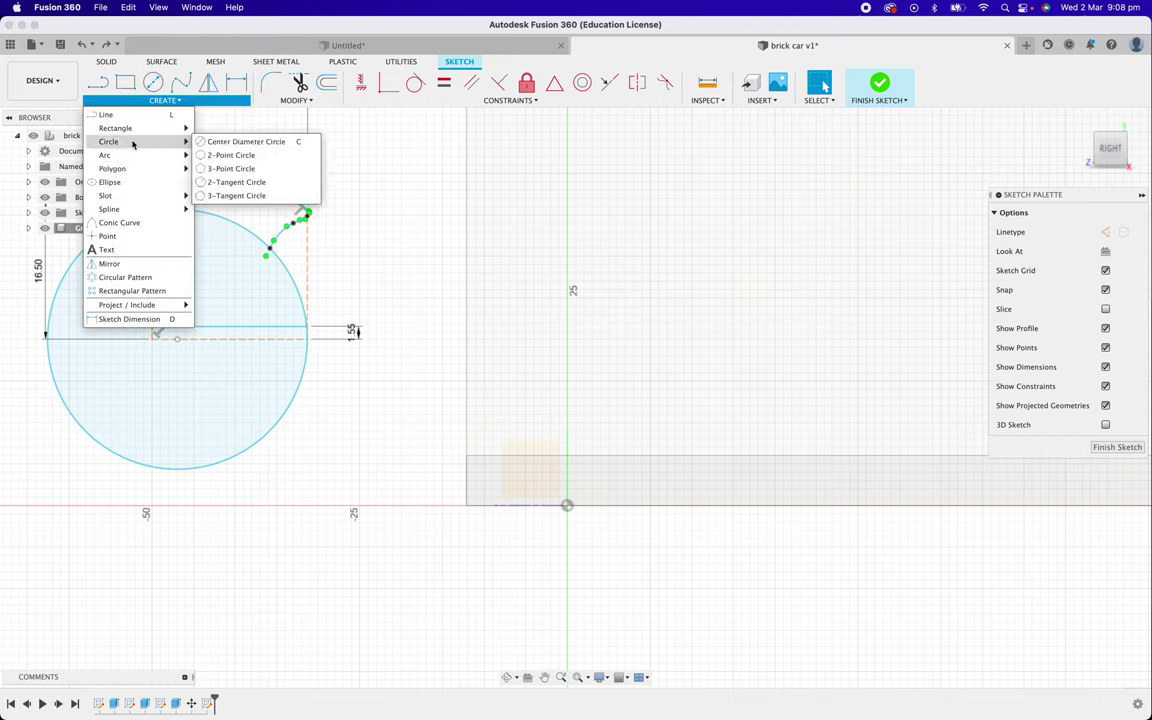
click(222, 155)
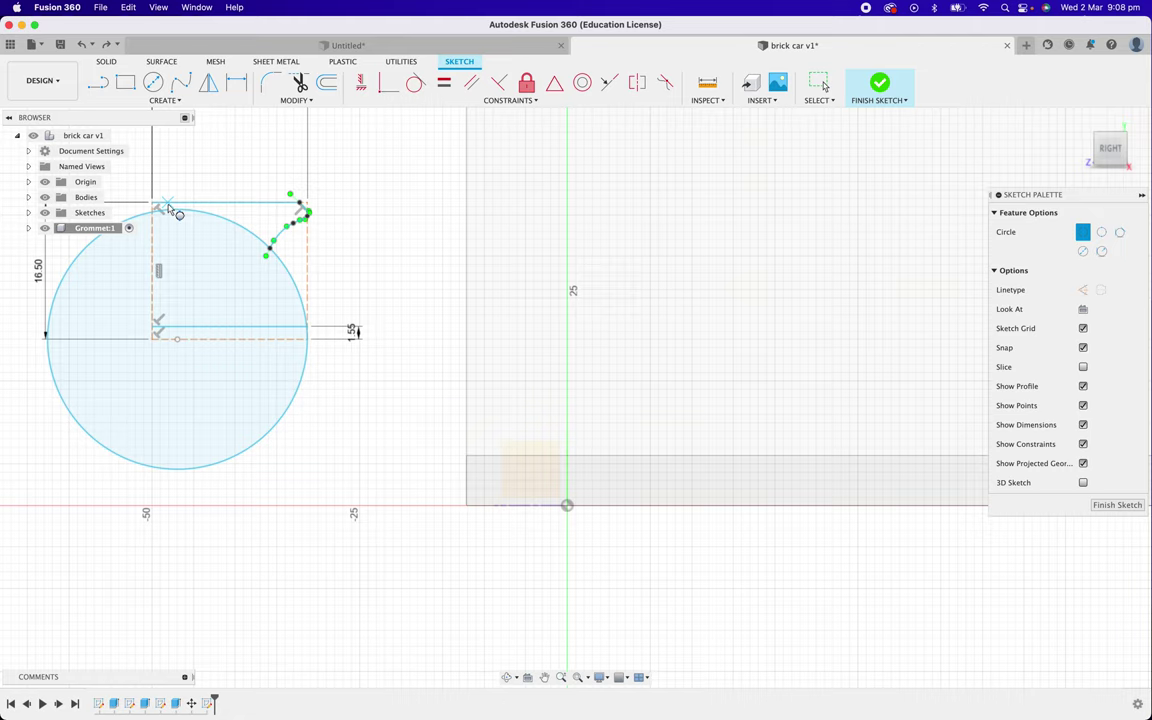
click(170, 212)
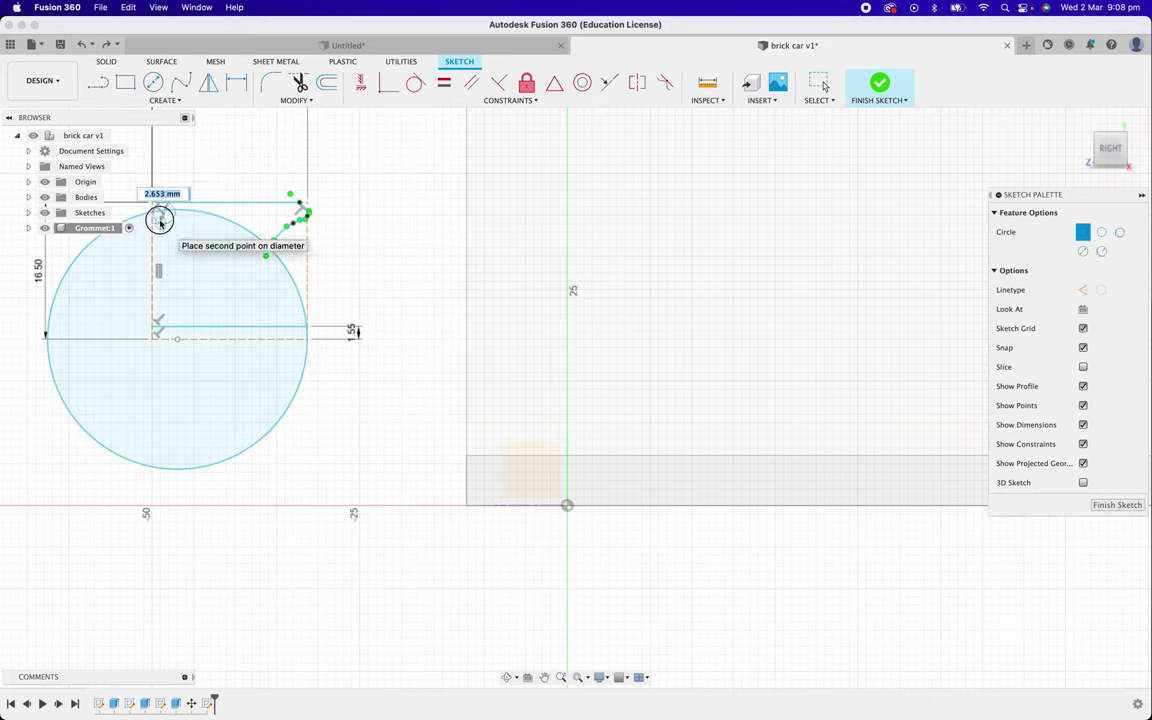
click(160, 222)
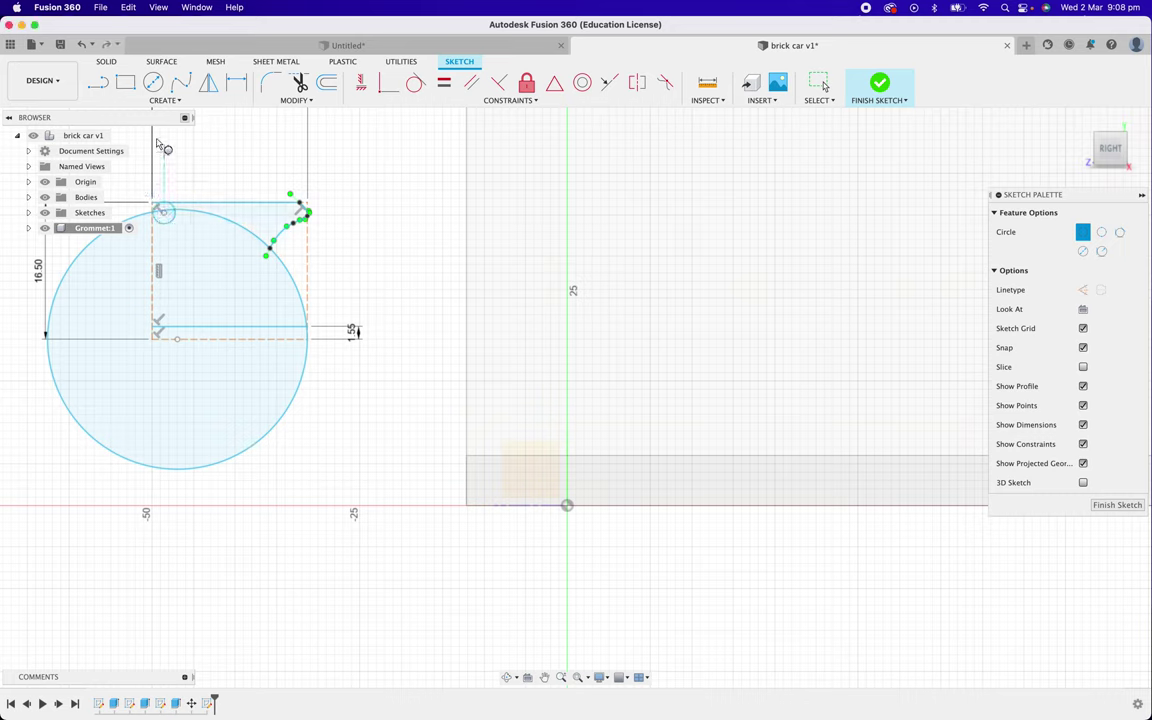
Draw a horizontal line from the small circle's lowest point toward the curled spline, continuing with a slanted segment about 4.3 mm long back down inside the large circle.
click(97, 82)
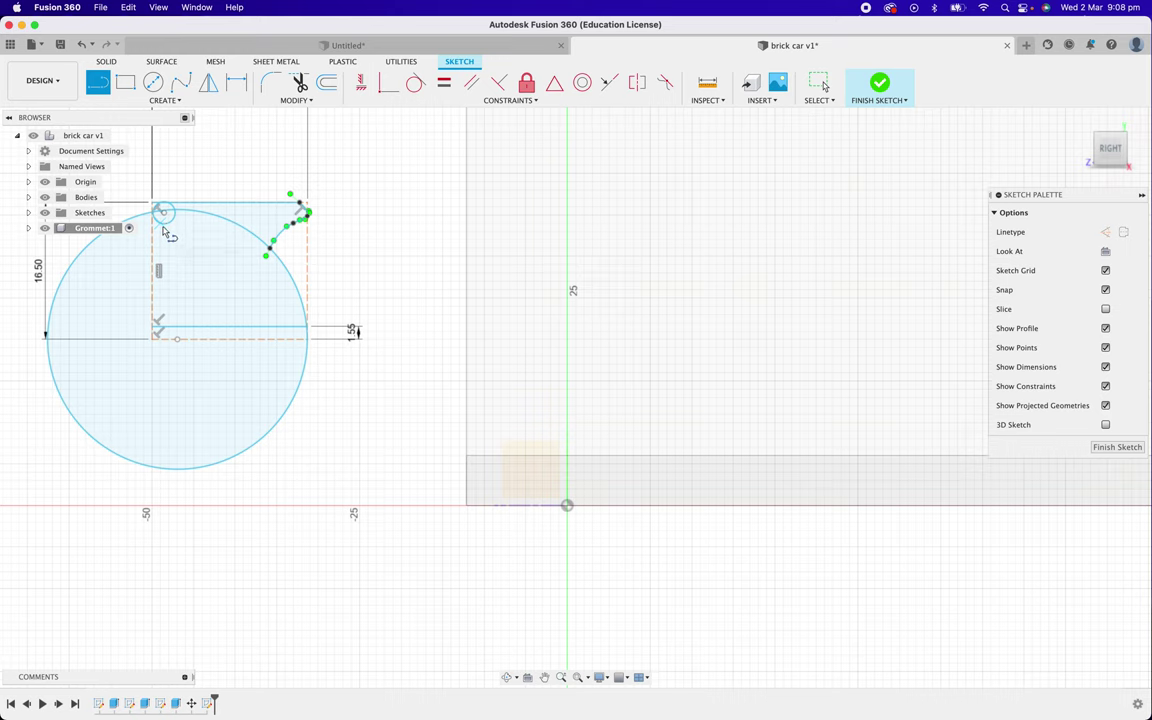
scroll(165, 233, up, 2)
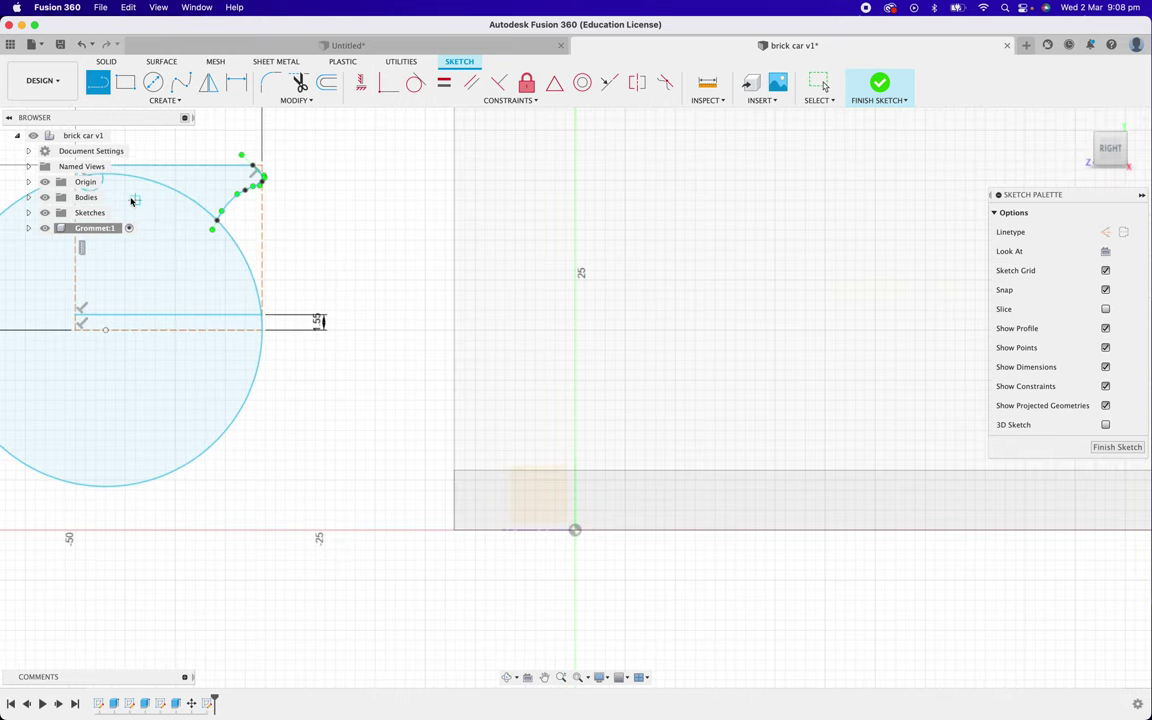
scroll(196, 286, down, 3)
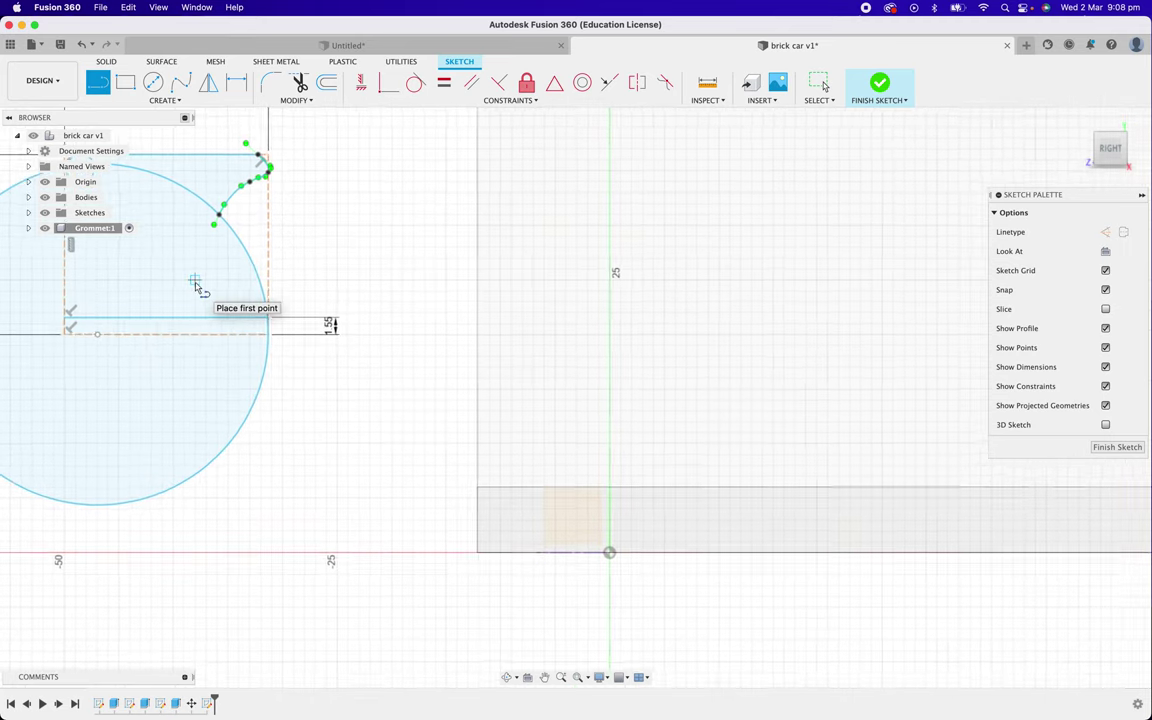
scroll(196, 286, up, 5)
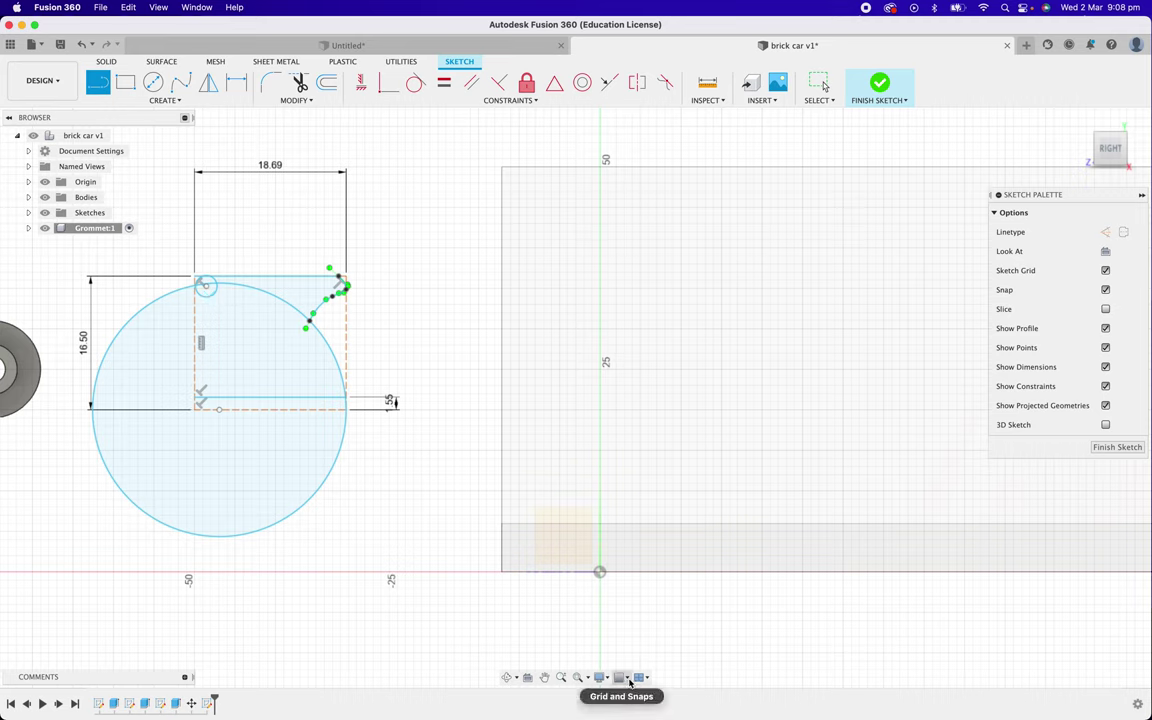
click(620, 677)
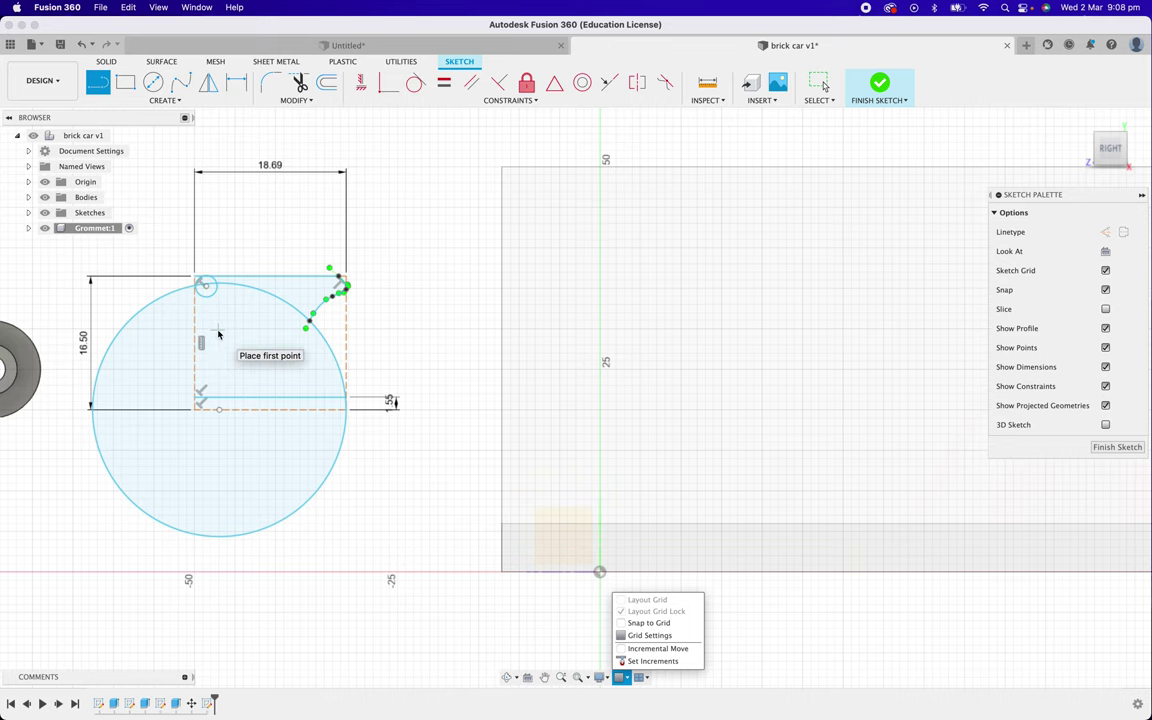
scroll(200, 343, up, 3)
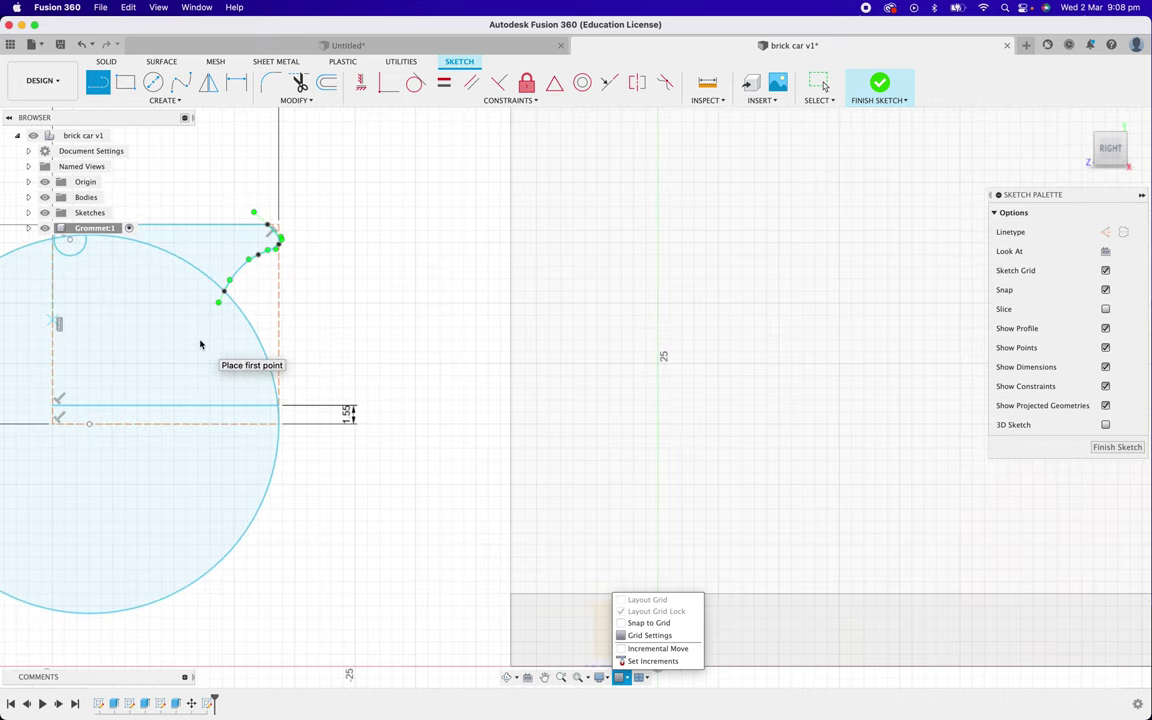
click(72, 254)
click(71, 253)
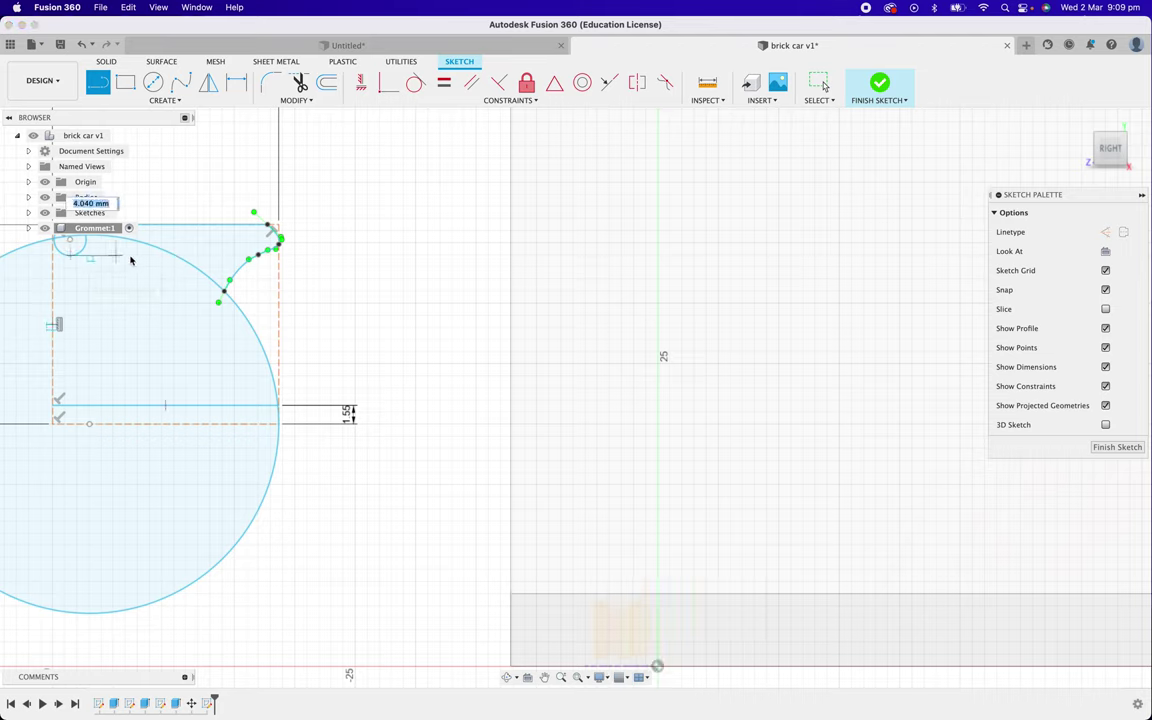
click(221, 256)
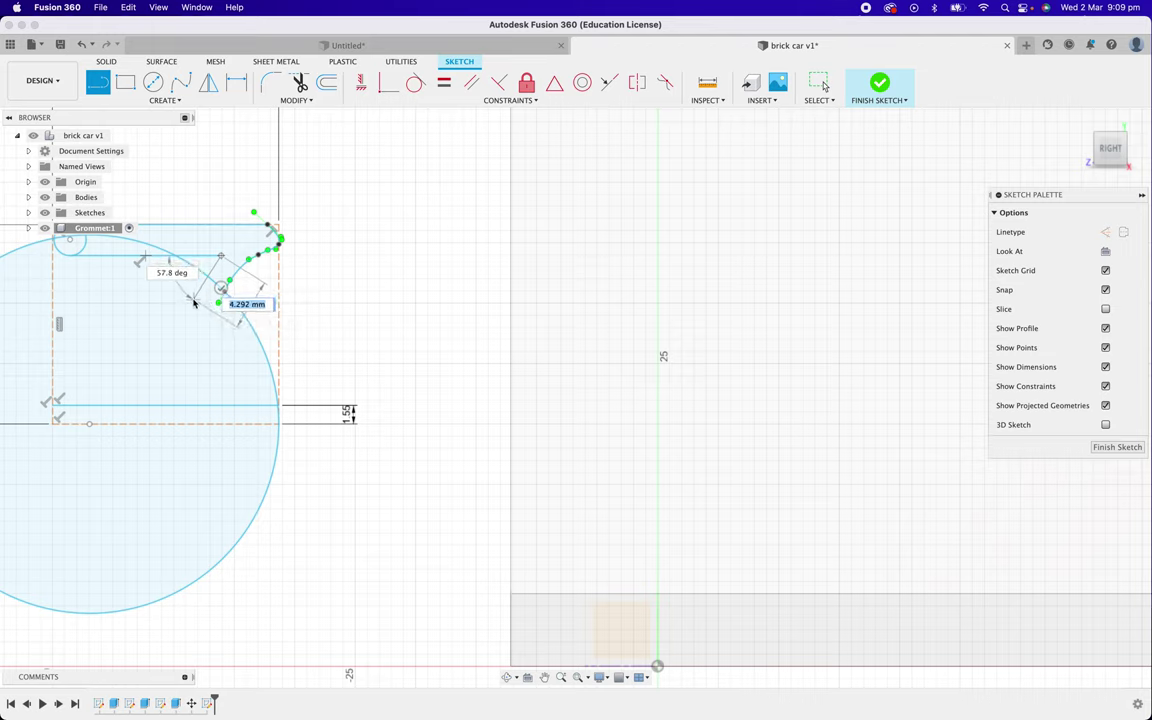
click(191, 302)
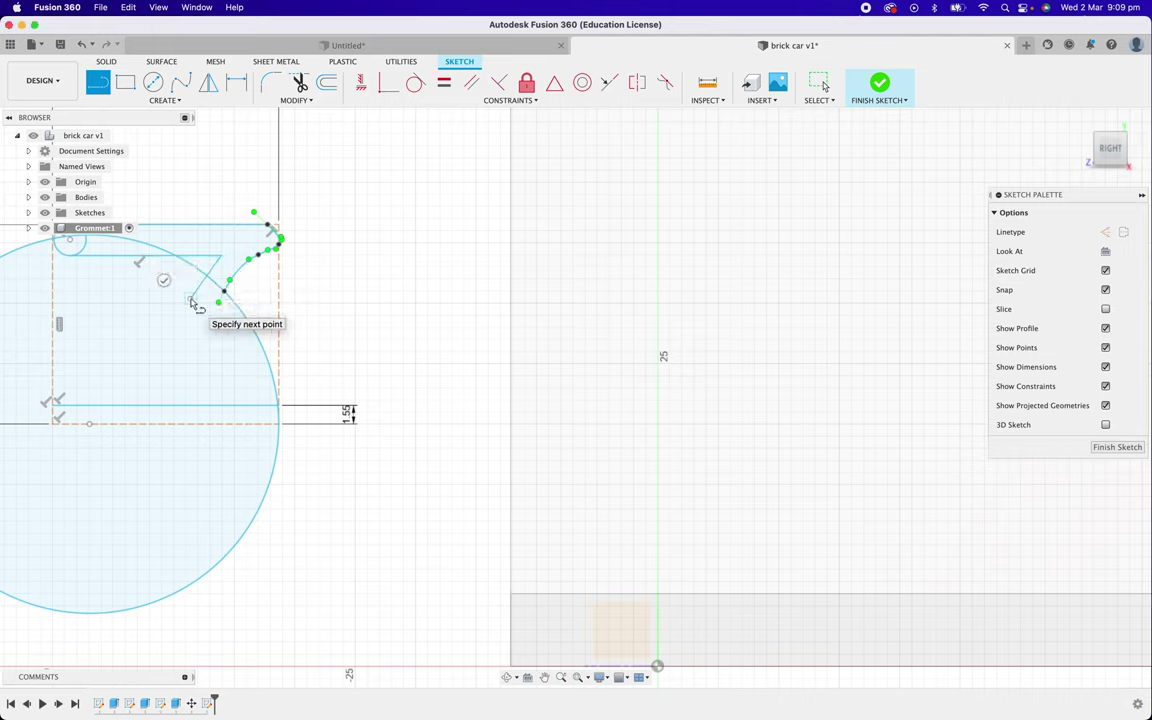
Draw a three-point fit-point spline from the slanted line's lower end, curving down inside the large circle's arc toward the lower horizontal line.
click(165, 101)
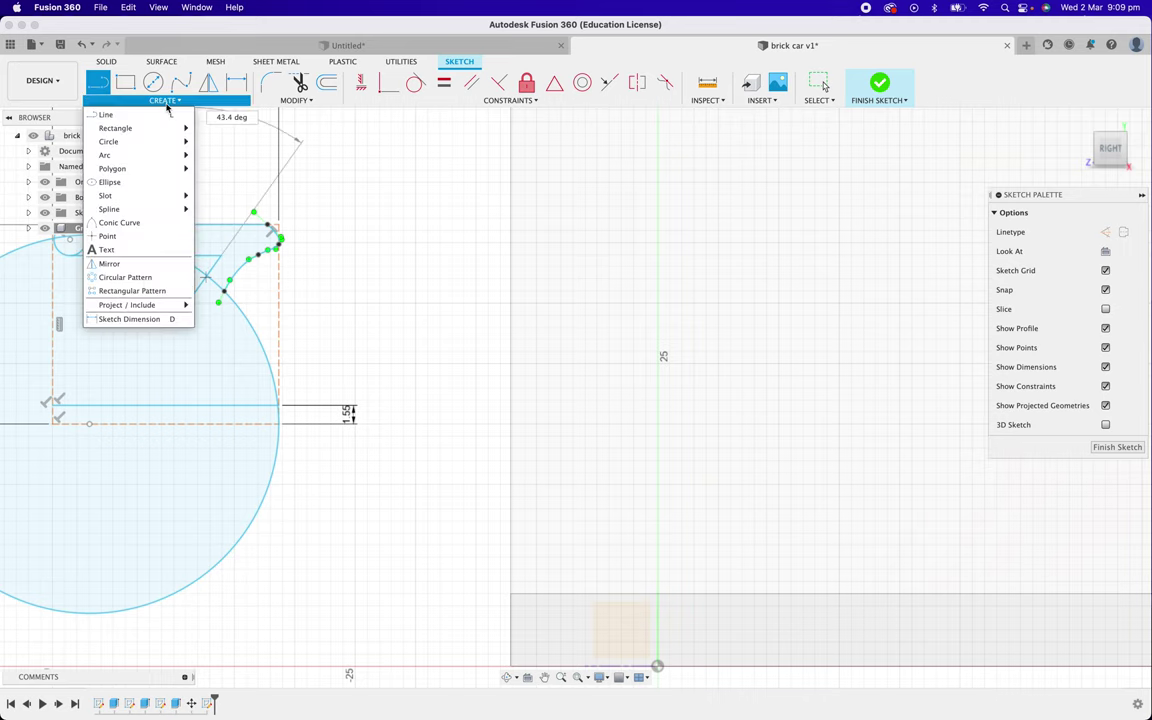
click(165, 101)
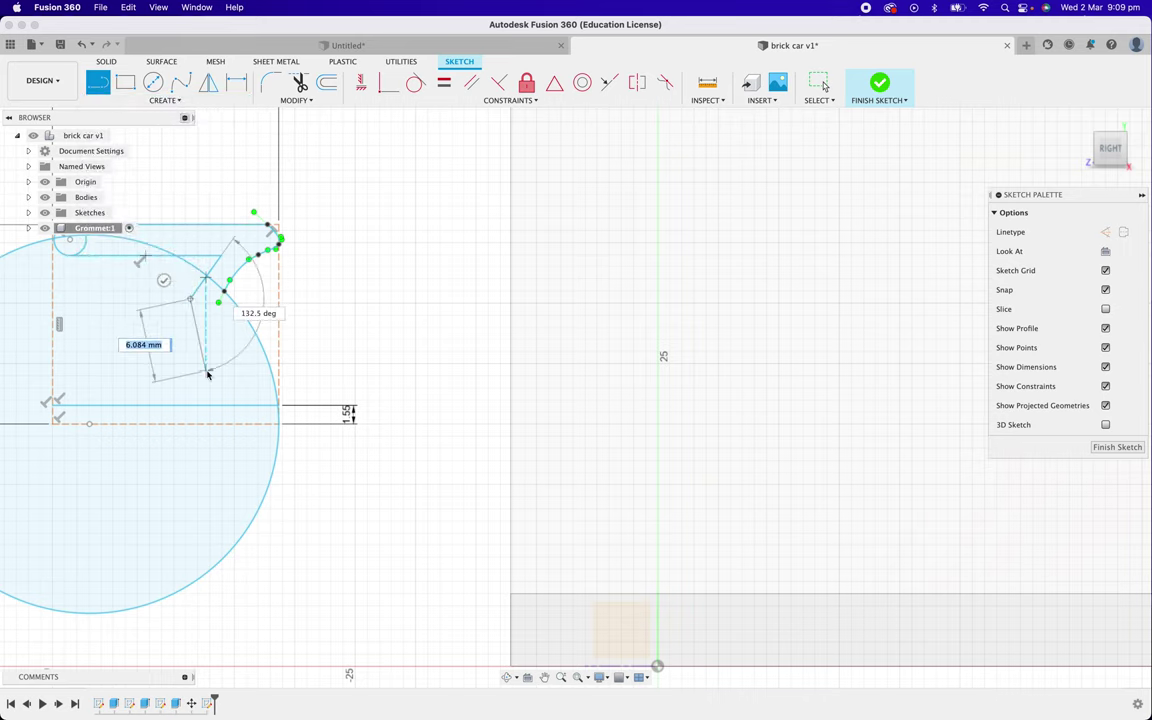
click(181, 85)
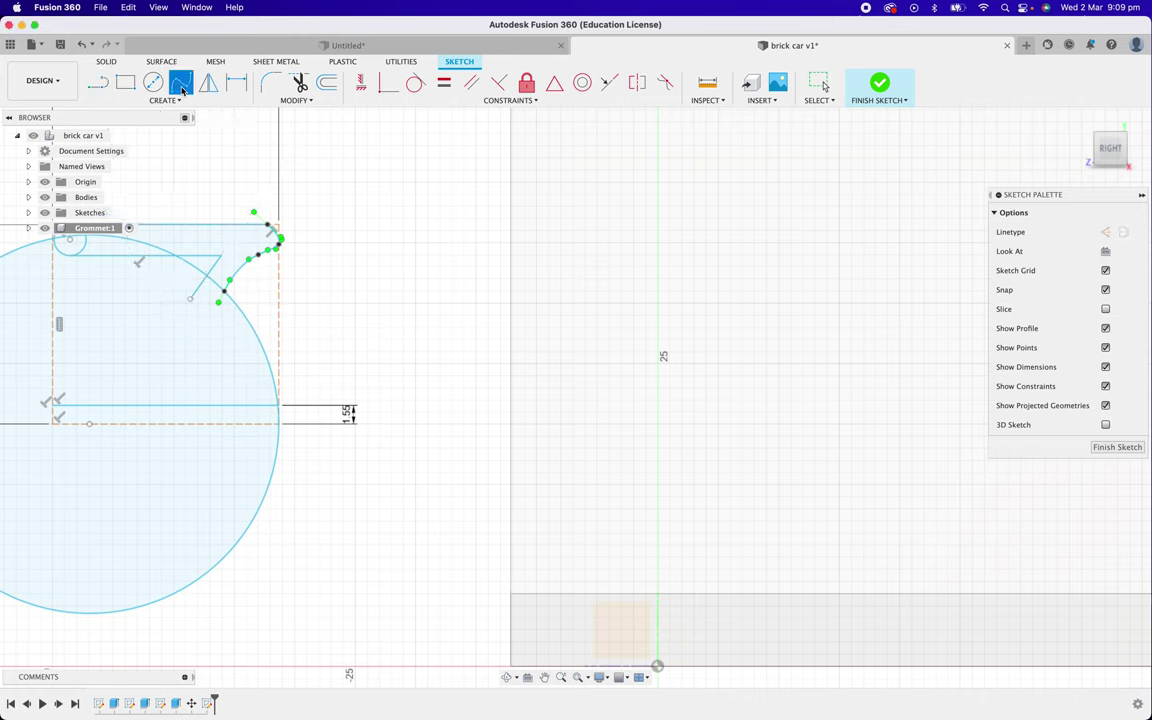
click(190, 299)
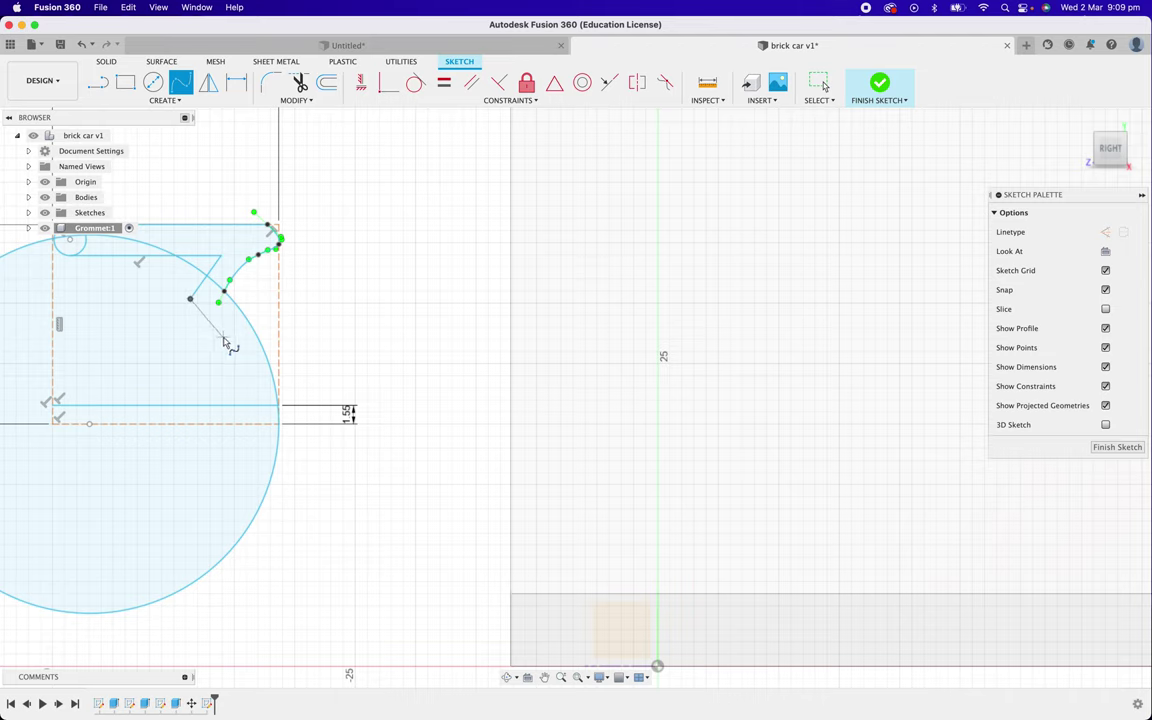
click(225, 341)
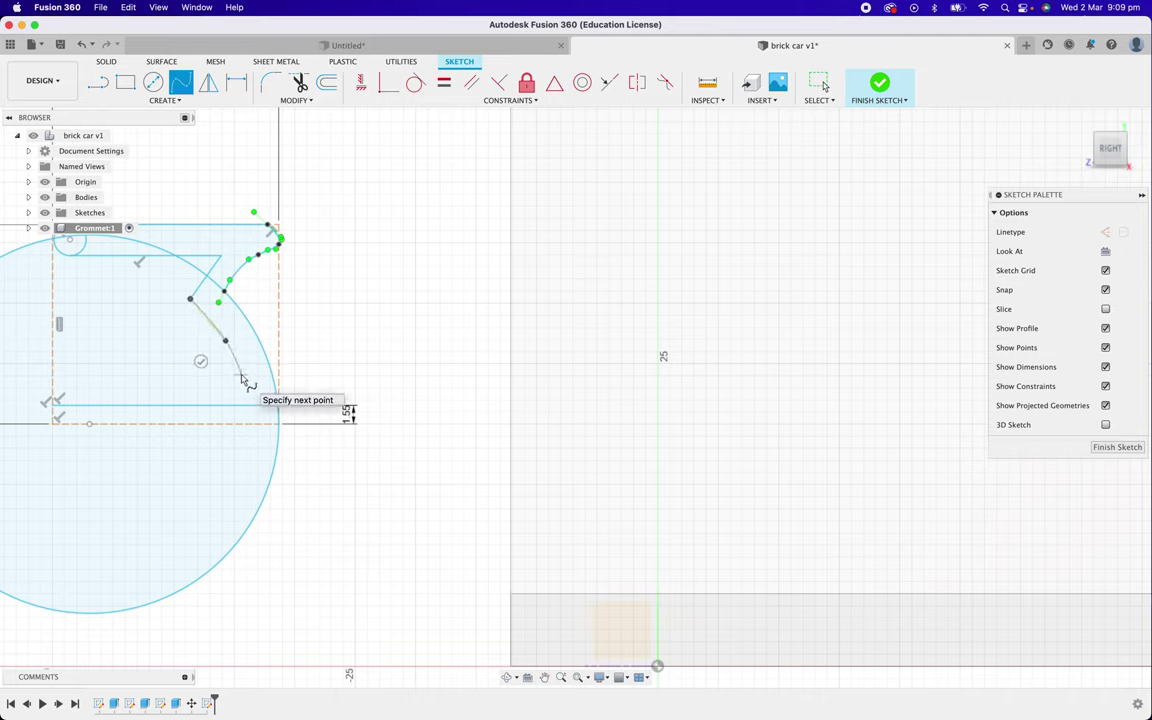
click(242, 378)
Draw a horizontal line from the inner spline's lower end to the rectangle's side farthest from the brick.
click(98, 82)
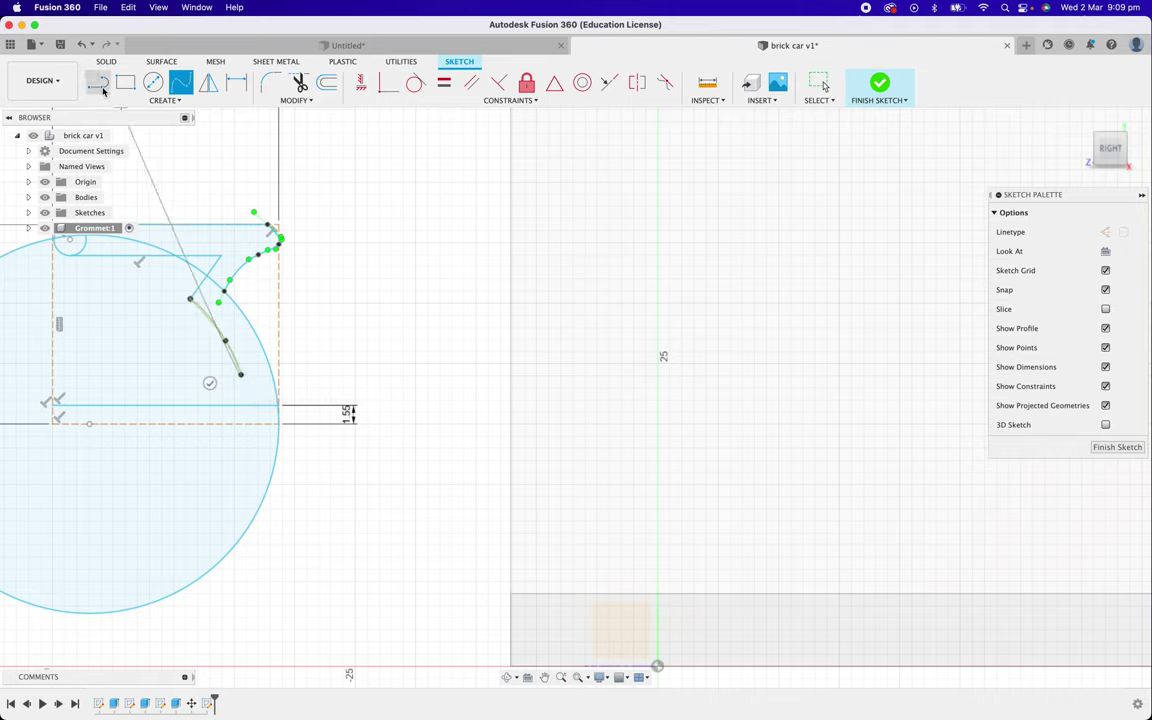
click(241, 375)
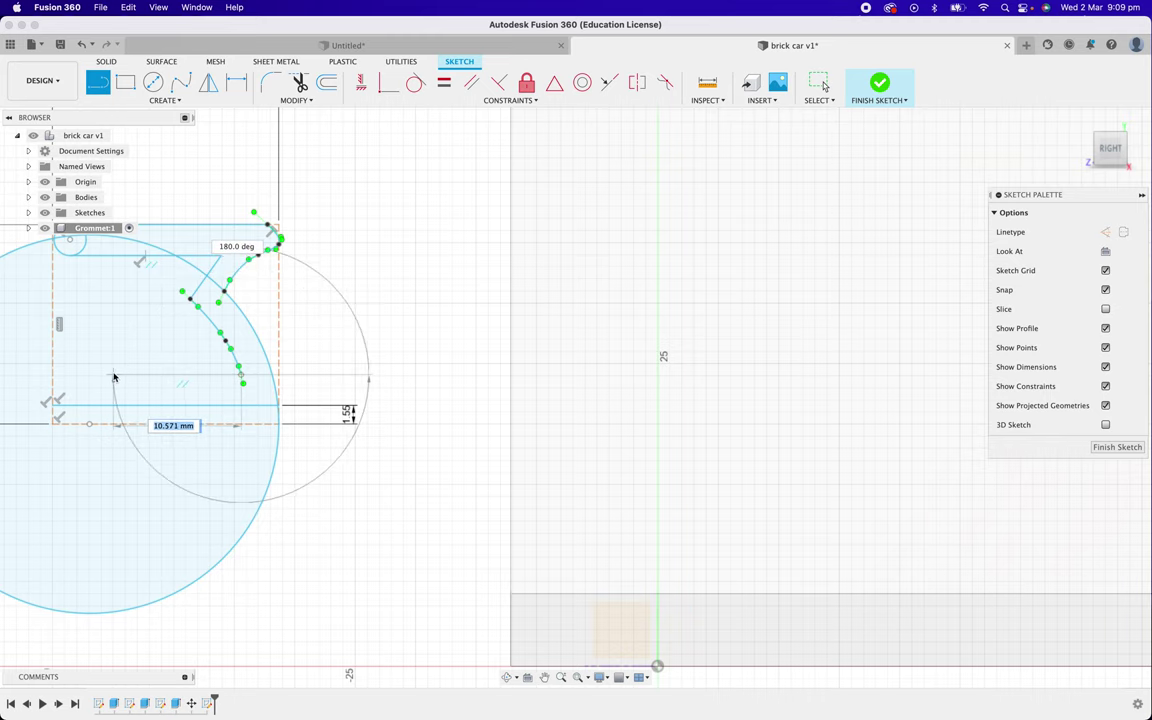
double_click(55, 375)
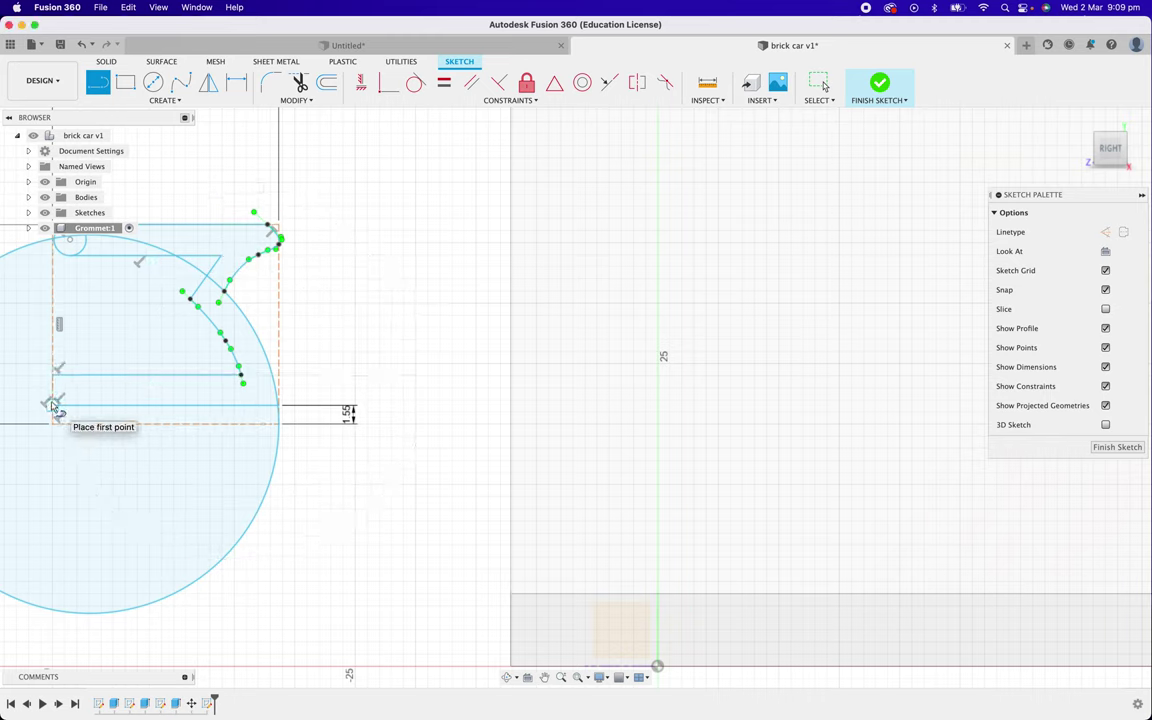
Connect the far ends of the two lower horizontal lines with a short vertical line along the rectangle's side.
click(53, 405)
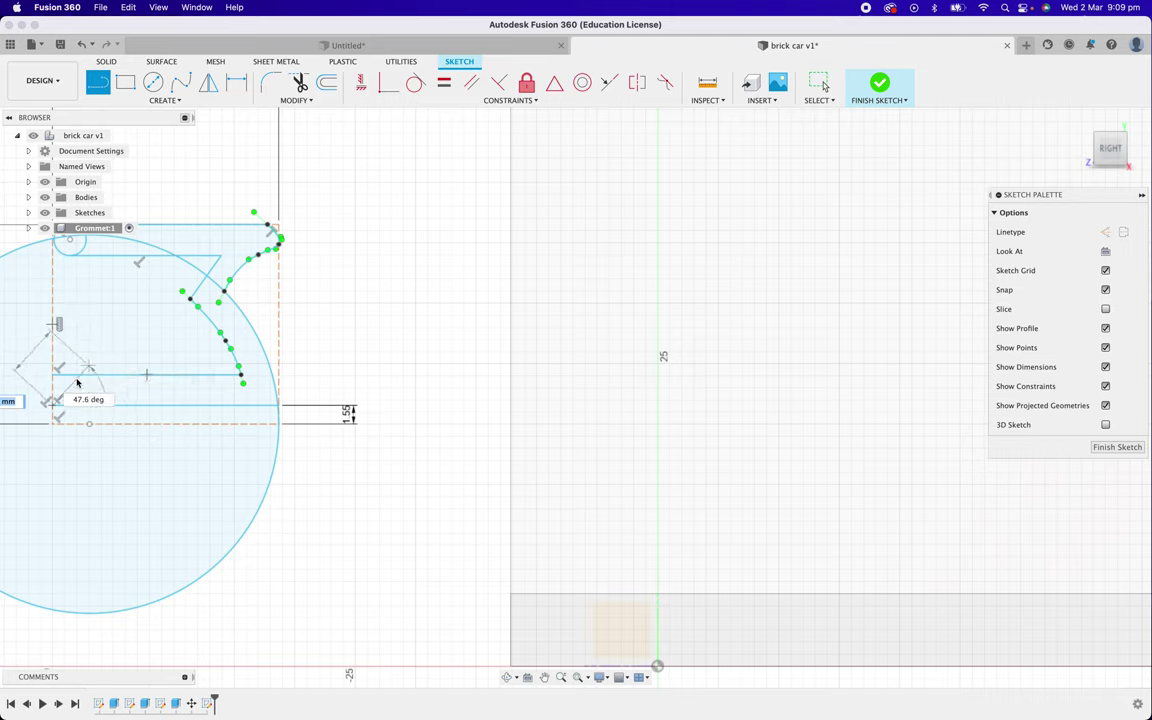
key(Escape)
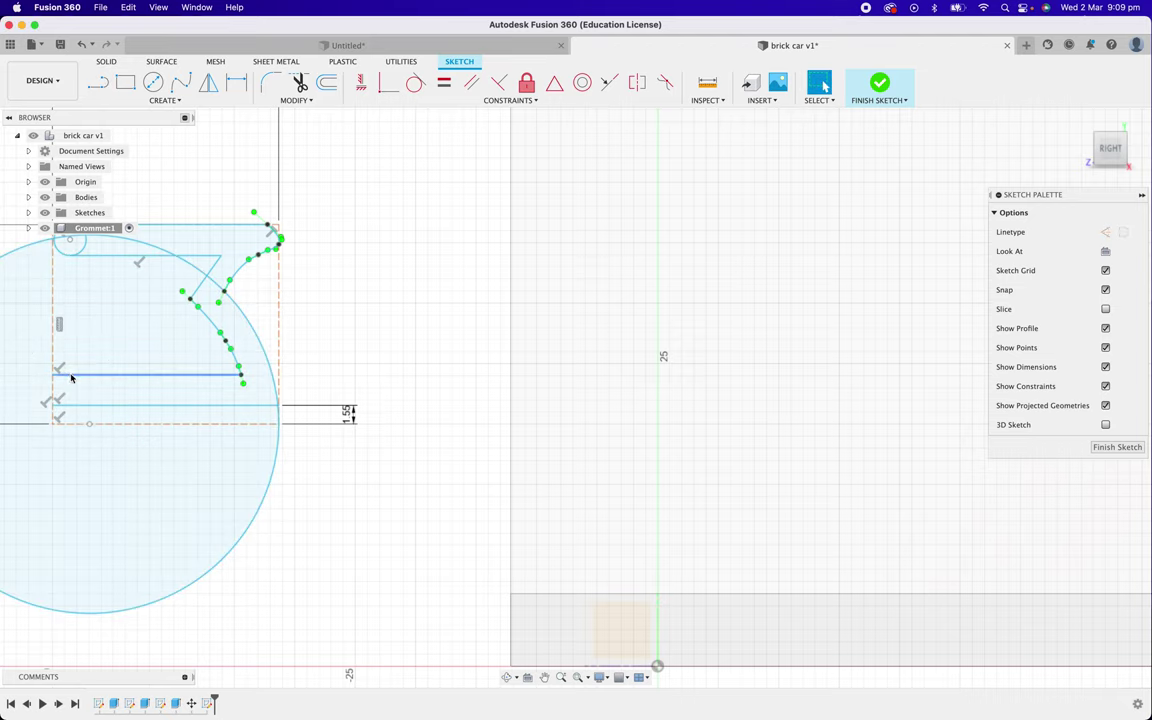
click(97, 82)
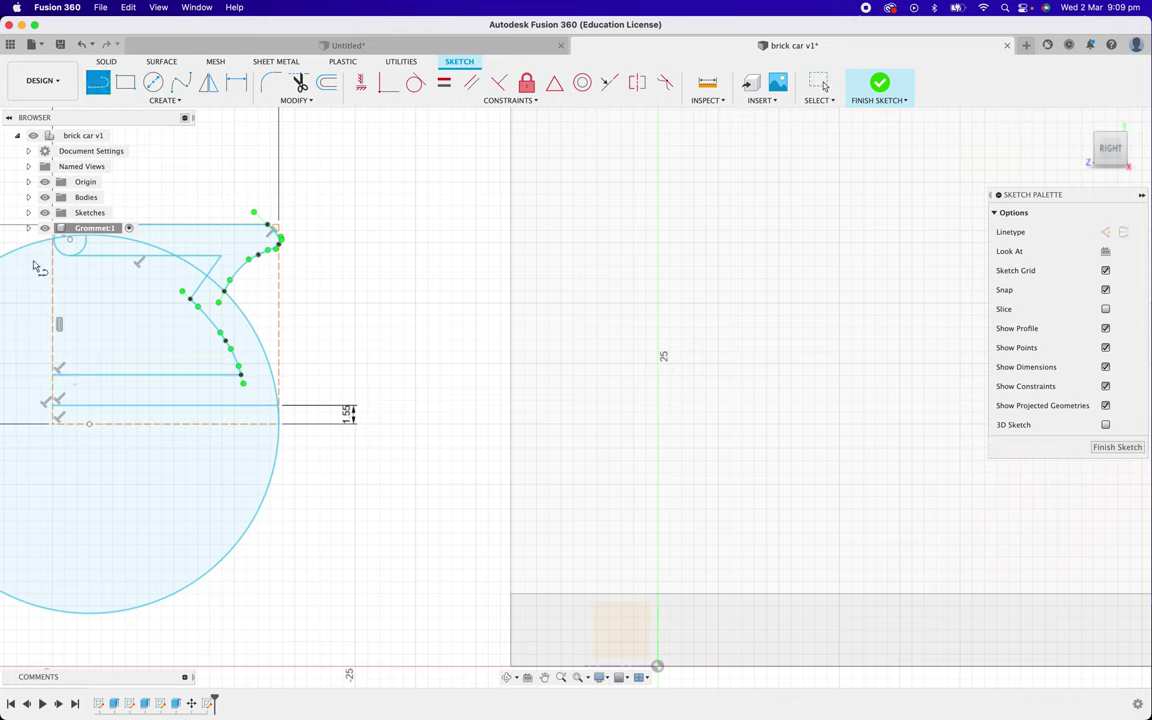
click(53, 375)
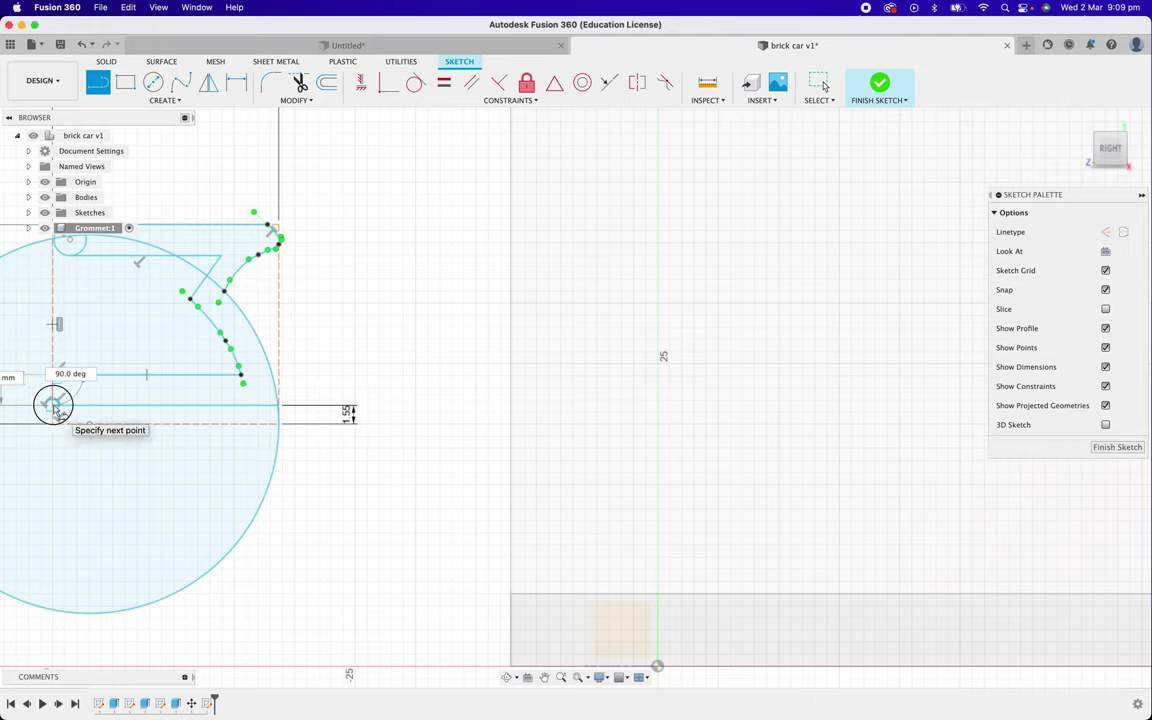
double_click(53, 404)
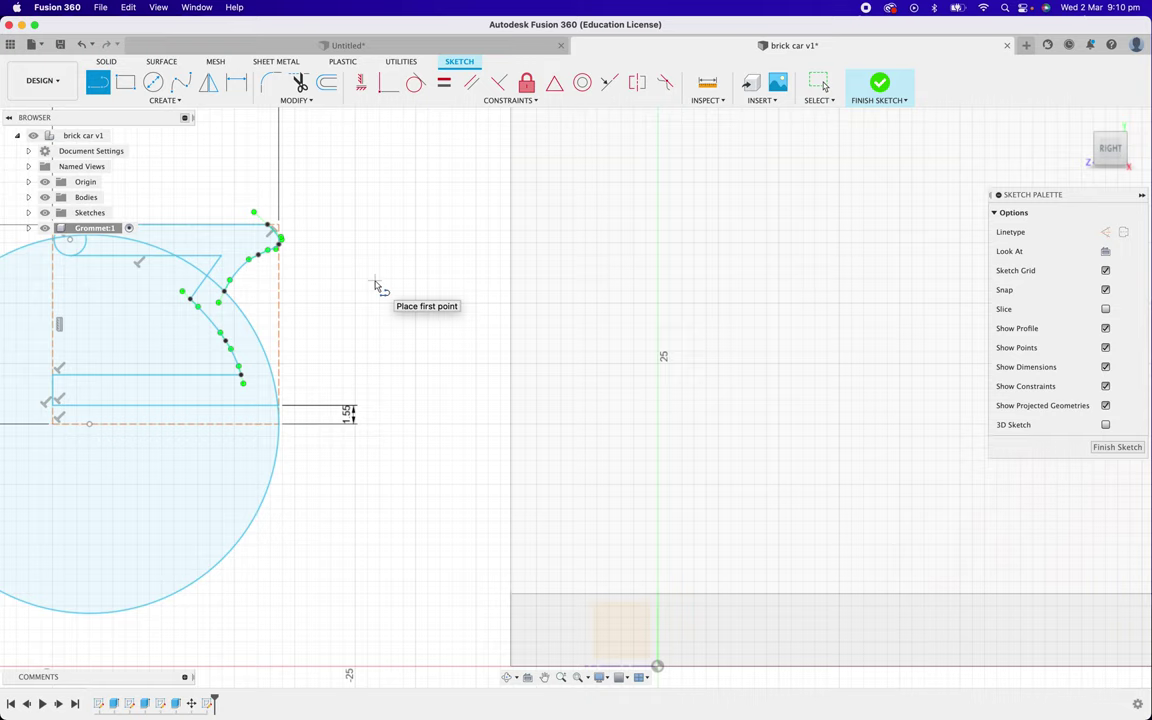
Trim away the part of the large circle that lies outside the dashed construction rectangle.
click(302, 81)
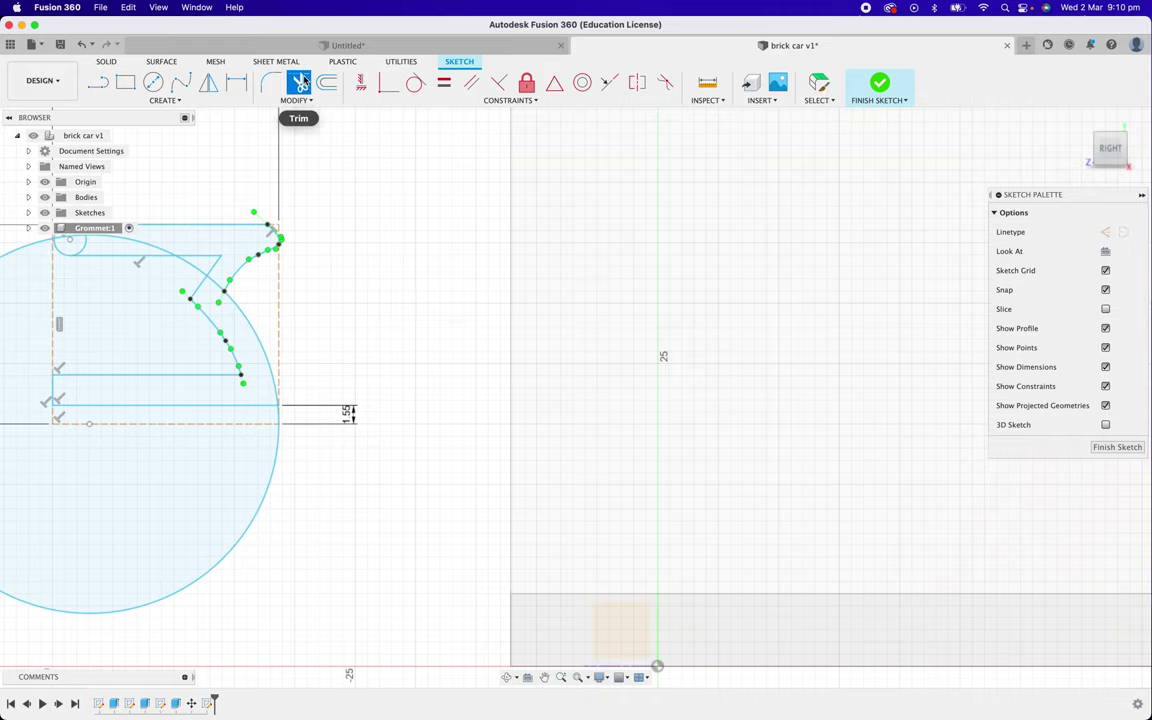
scroll(360, 346, left, 5)
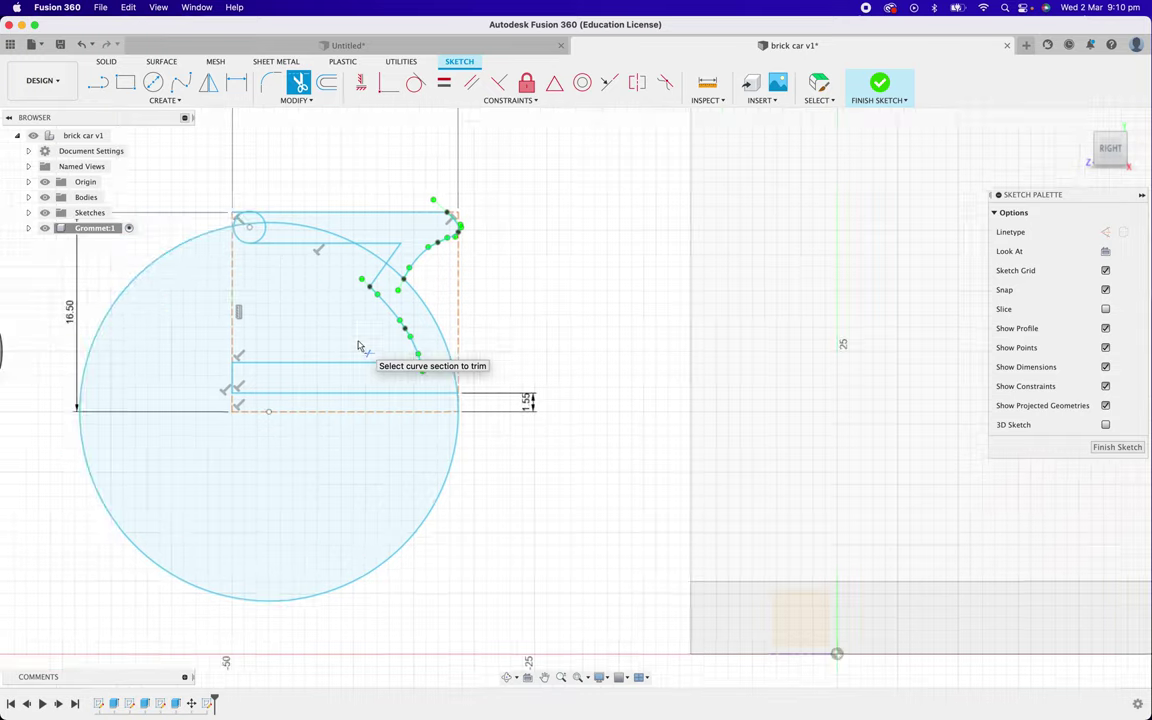
scroll(358, 346, left, 1)
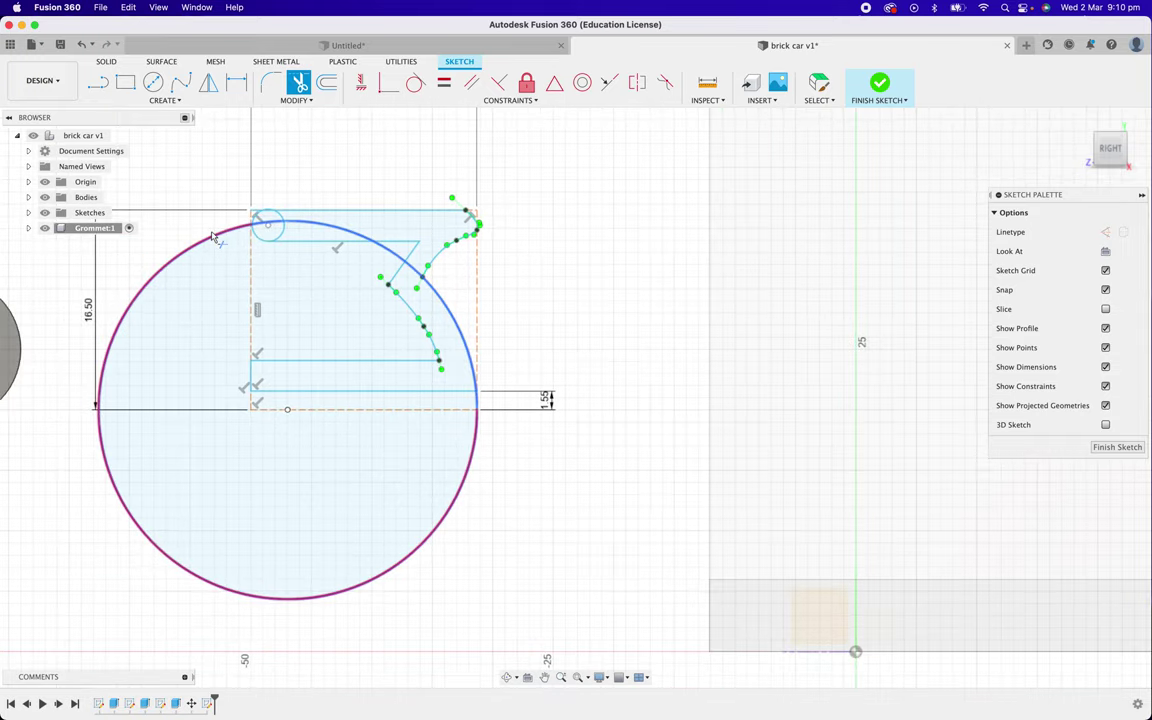
click(253, 229)
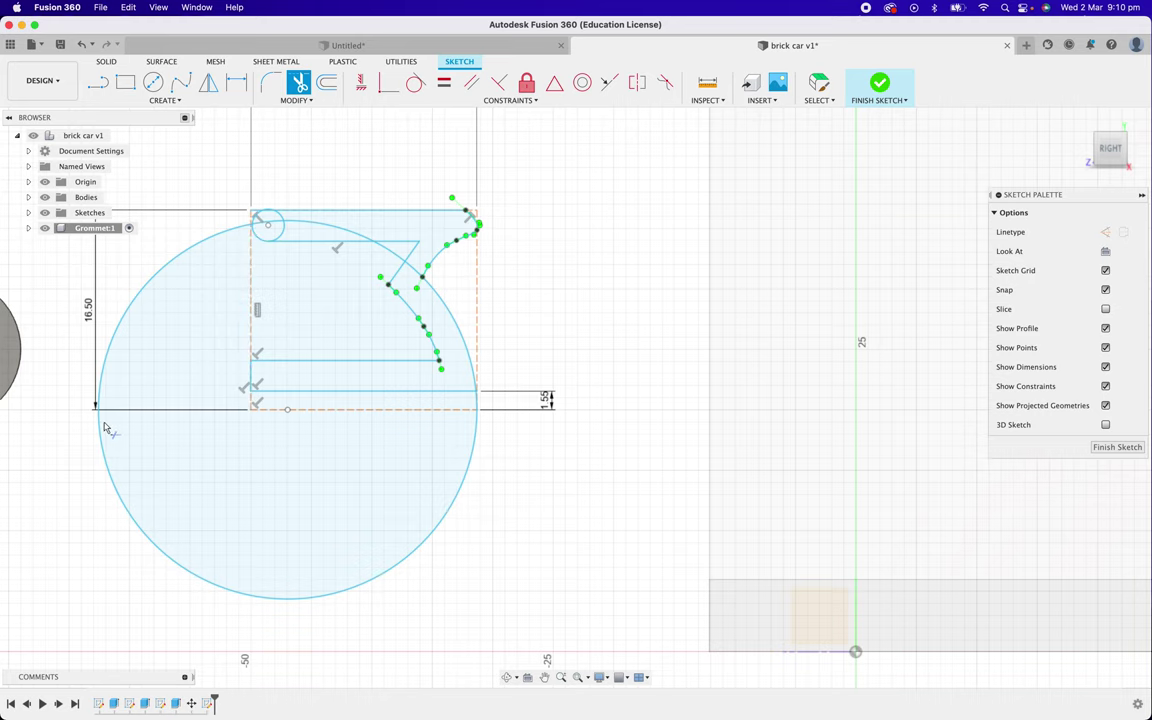
click(121, 328)
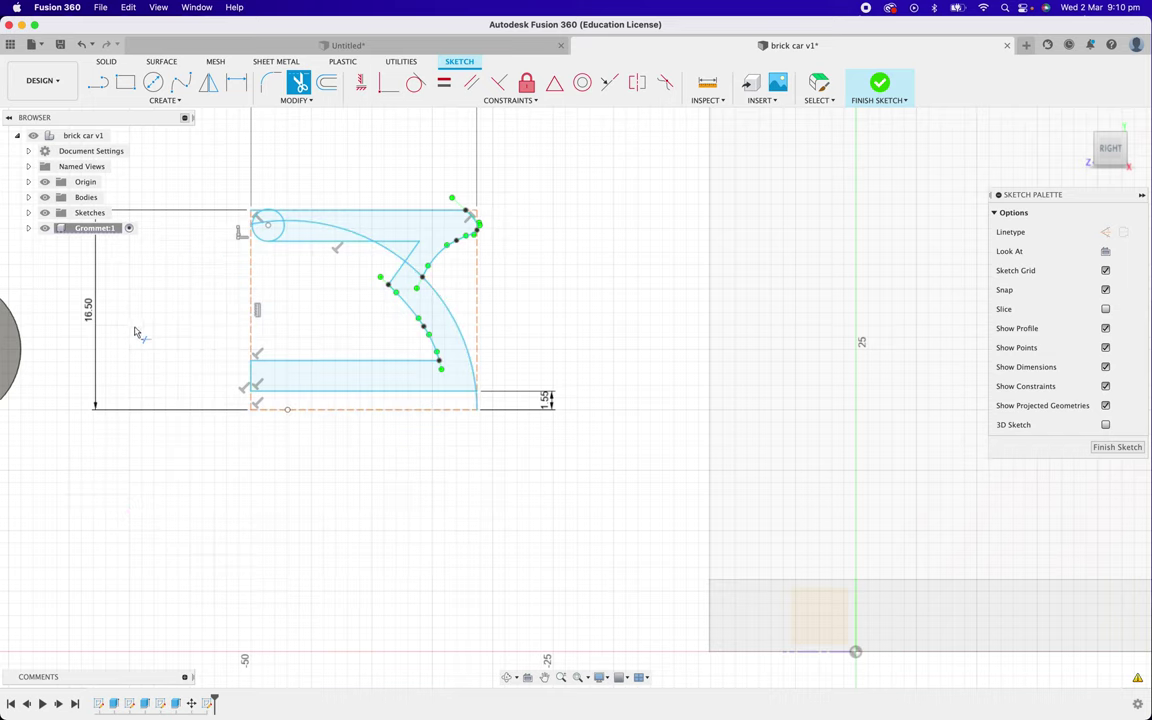
Trim the large circle's leftover arc pieces across the upper band, inside the slanted line's corner and up to the outer spline.
click(390, 255)
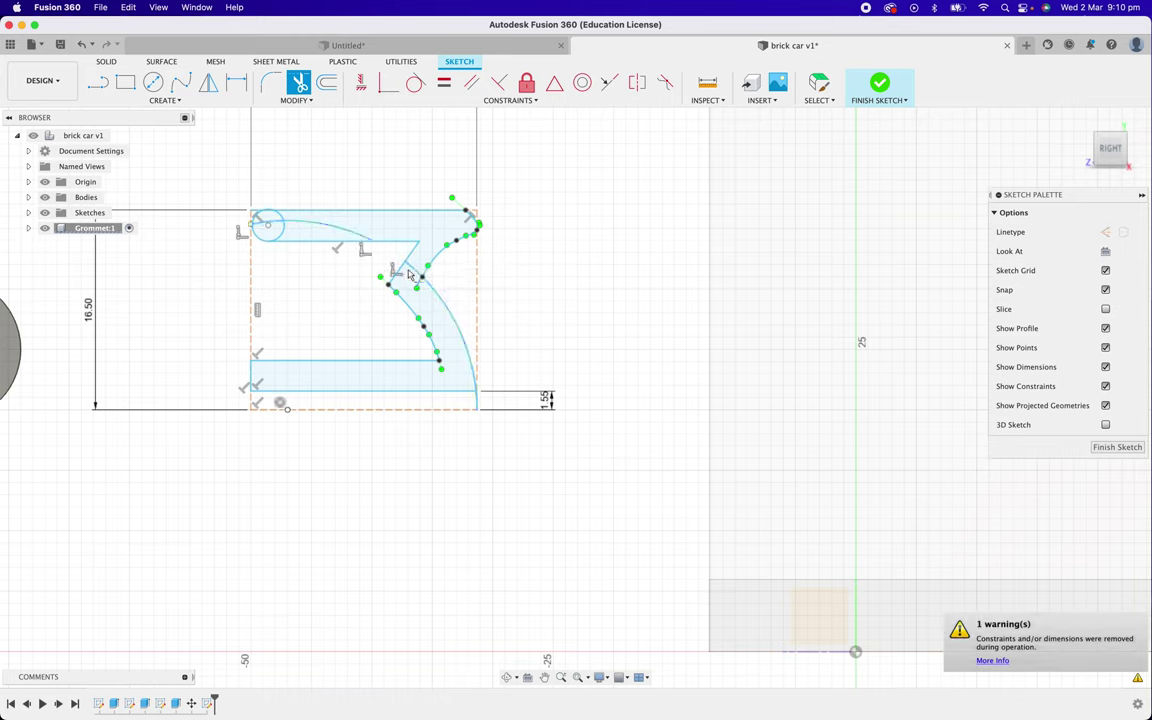
click(410, 270)
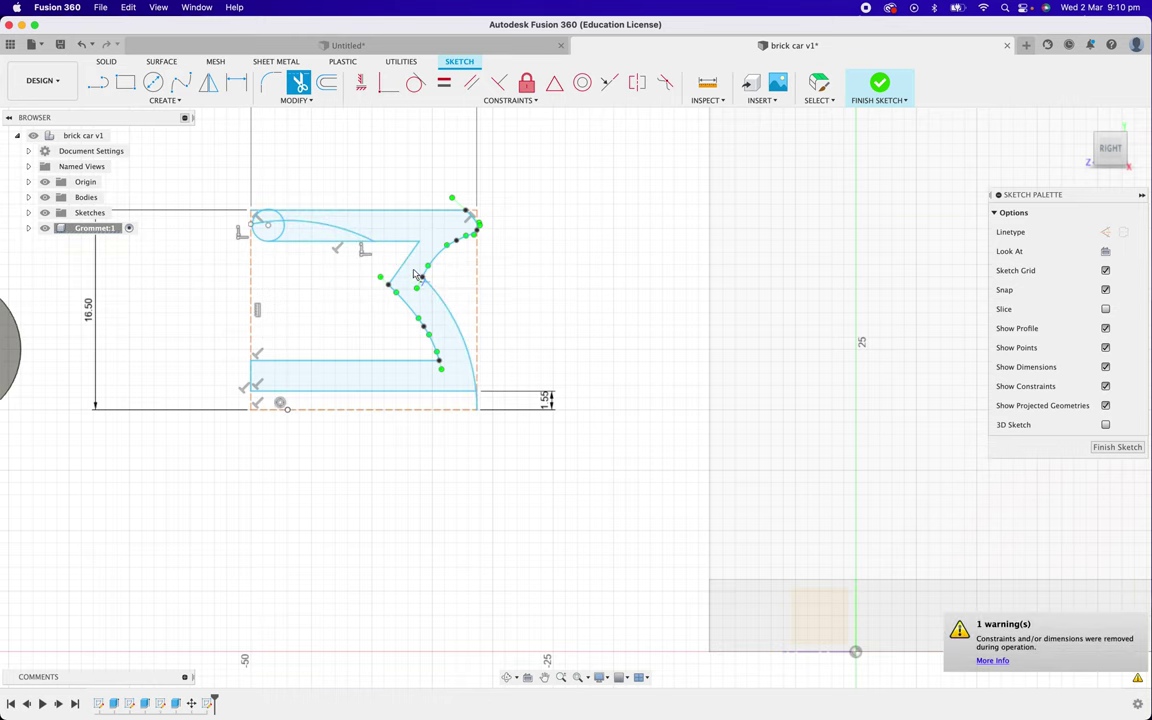
click(345, 236)
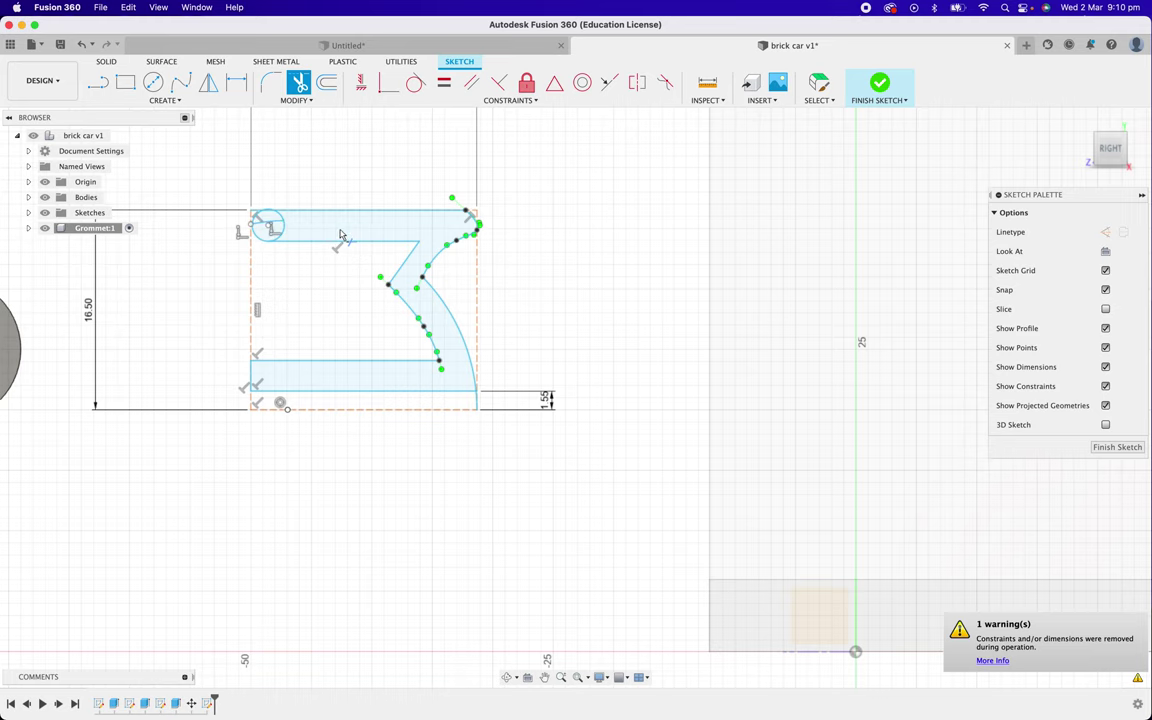
Trim the small circle's inner half and the arc remnant inside it, keeping only the rounded end of the upper band.
click(282, 228)
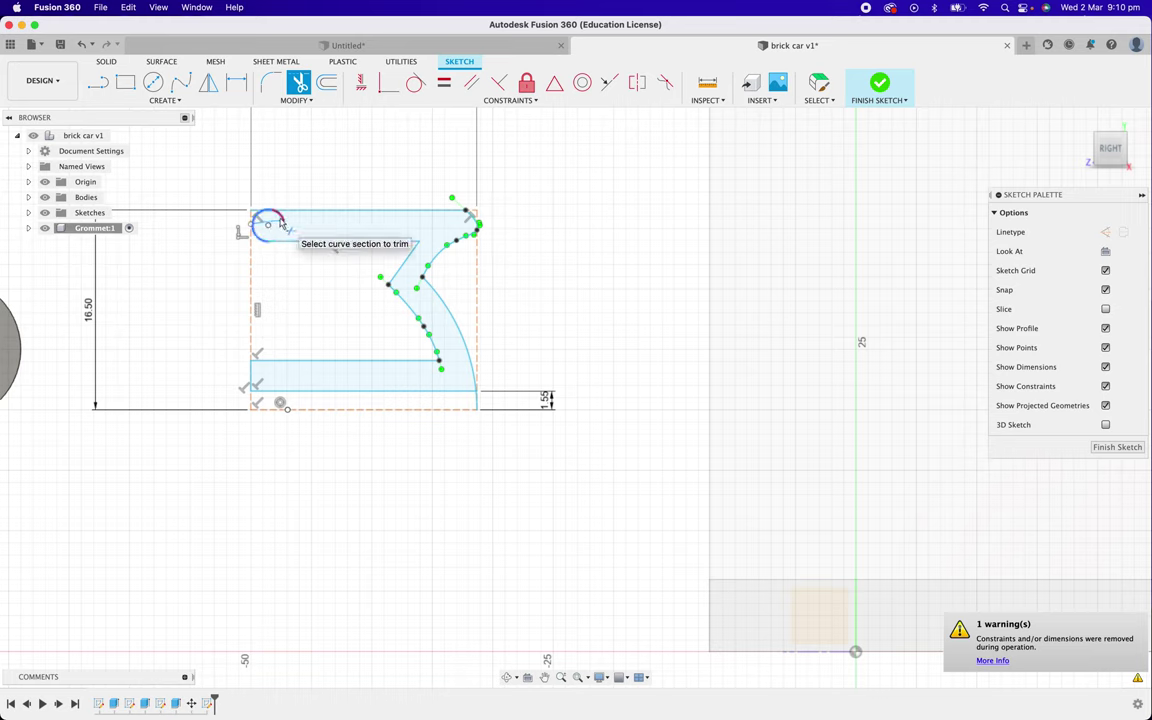
click(282, 224)
click(280, 224)
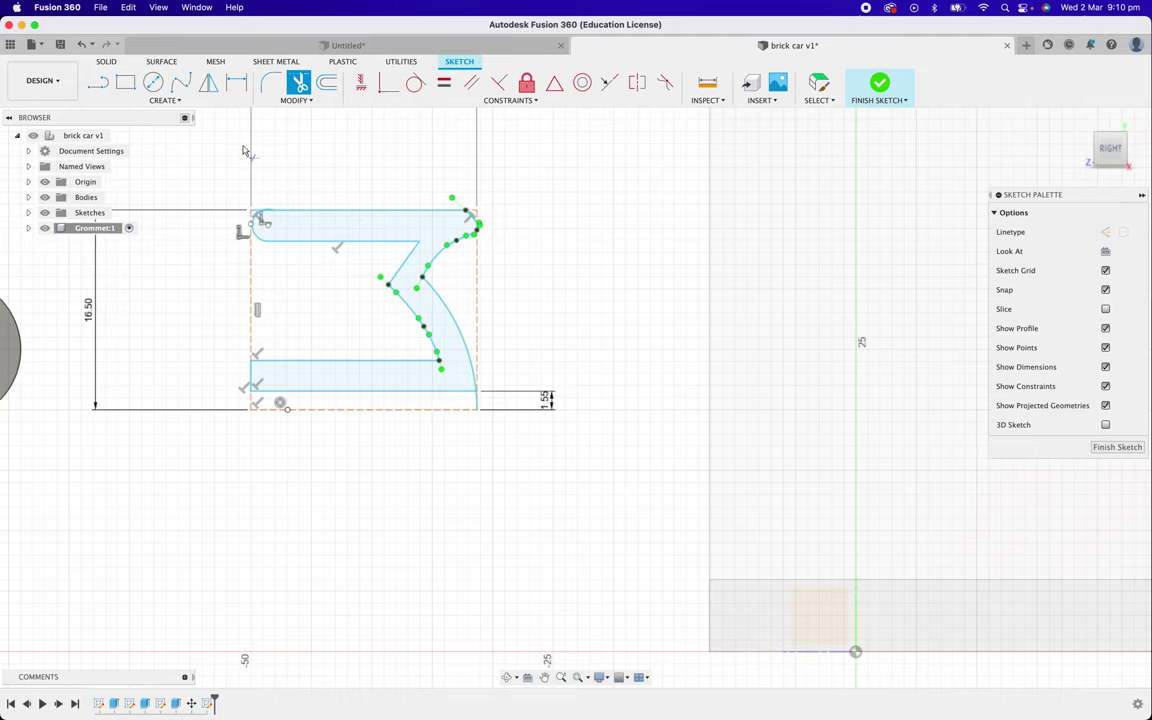
Draw a short vertical line from the lower band to the construction rectangle's lowest side, and connect it along that side to the outer corner.
click(100, 86)
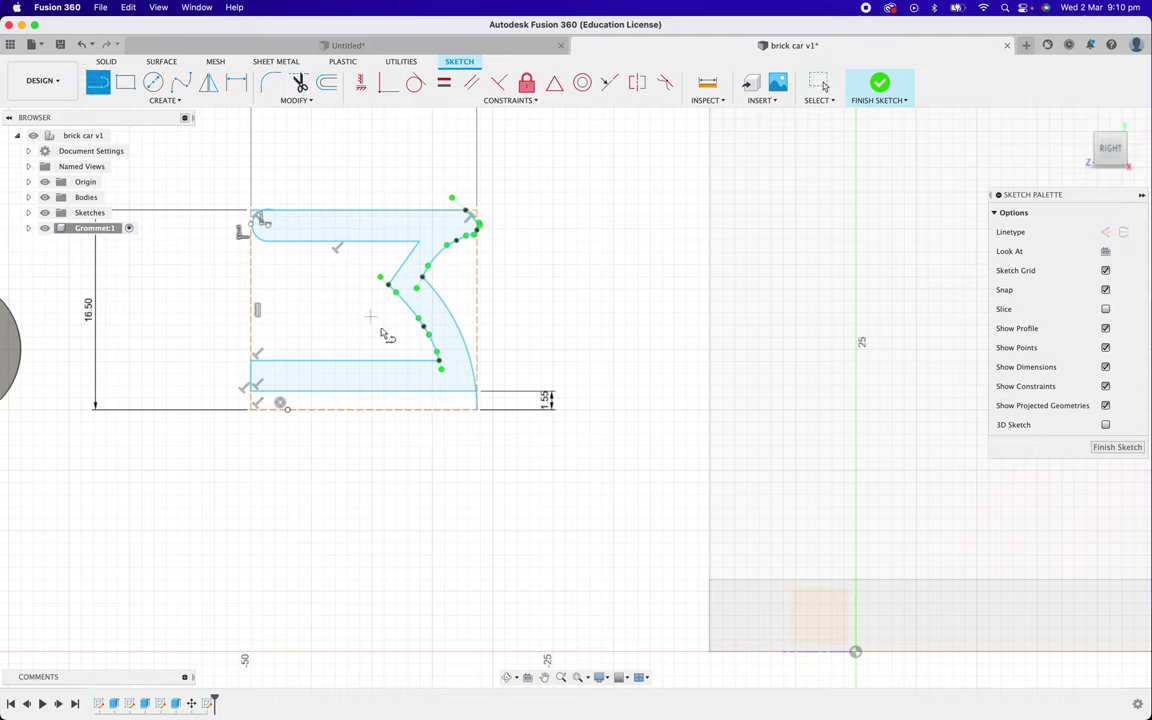
click(442, 388)
click(445, 410)
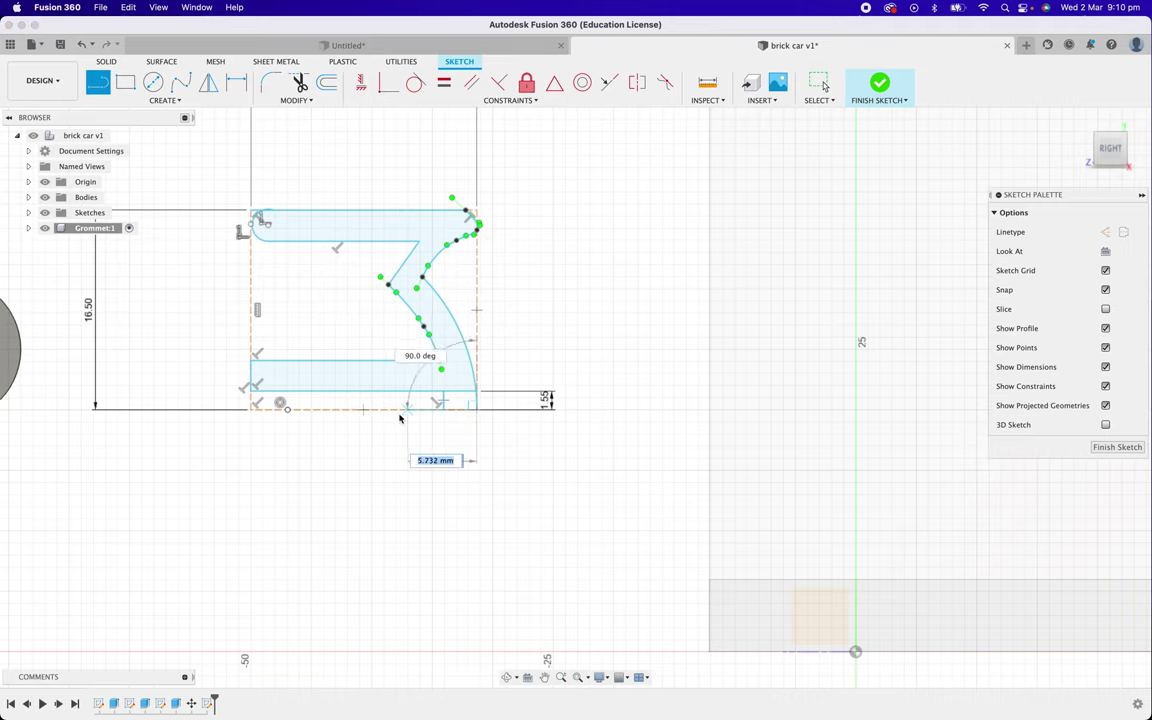
click(442, 404)
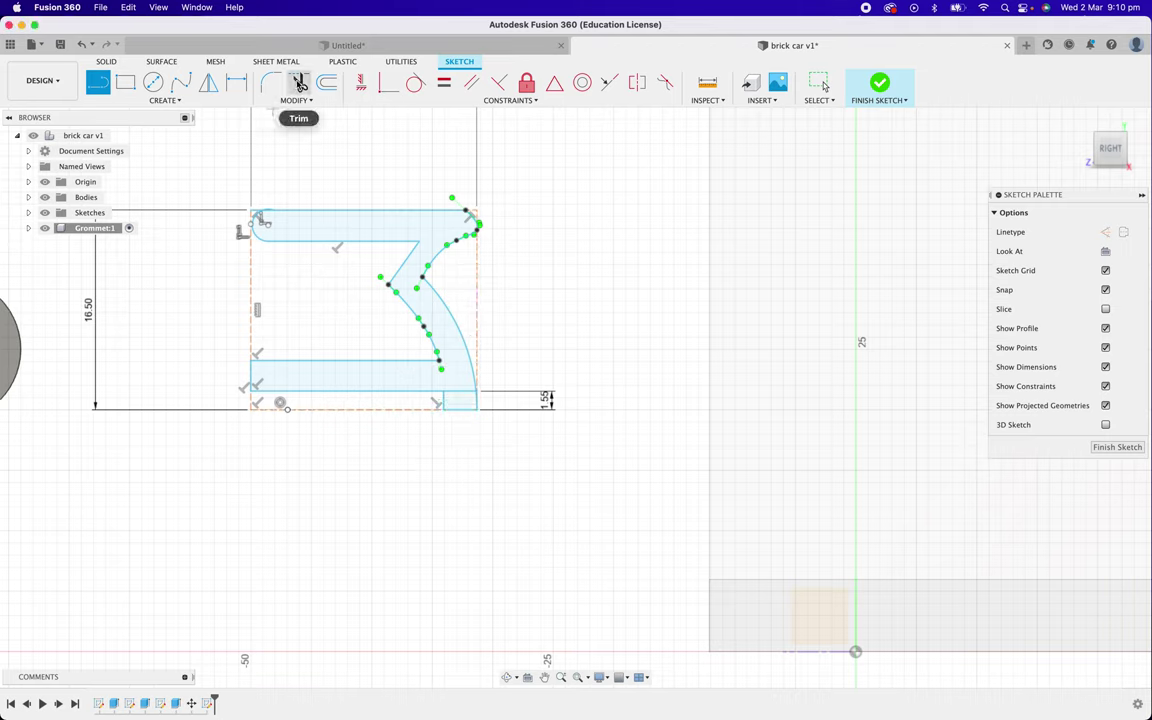
Trim the line segment separating the small closed block from the lower band, and finish the sketch.
click(300, 85)
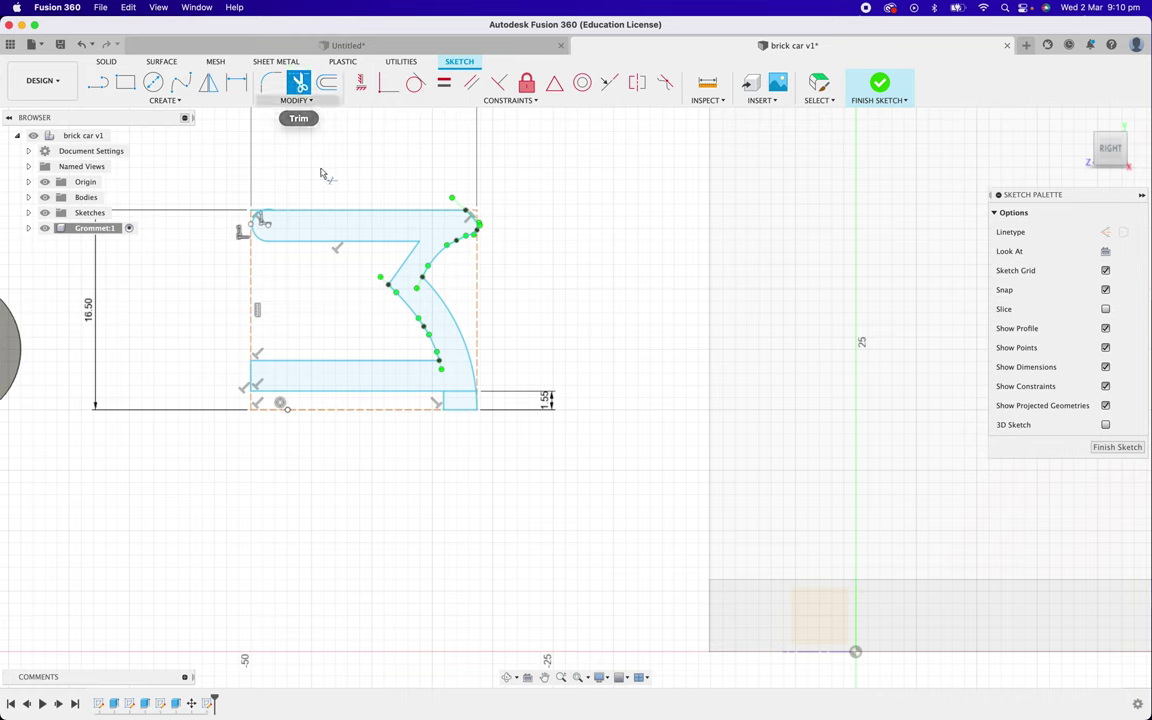
click(455, 396)
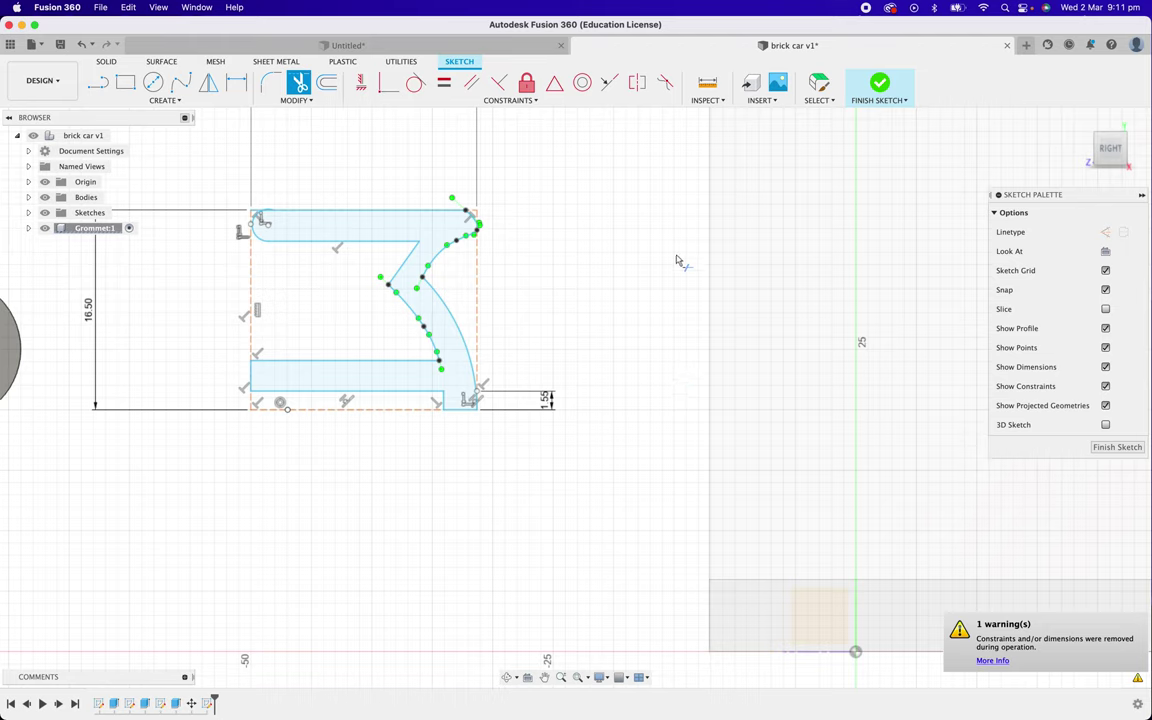
click(879, 86)
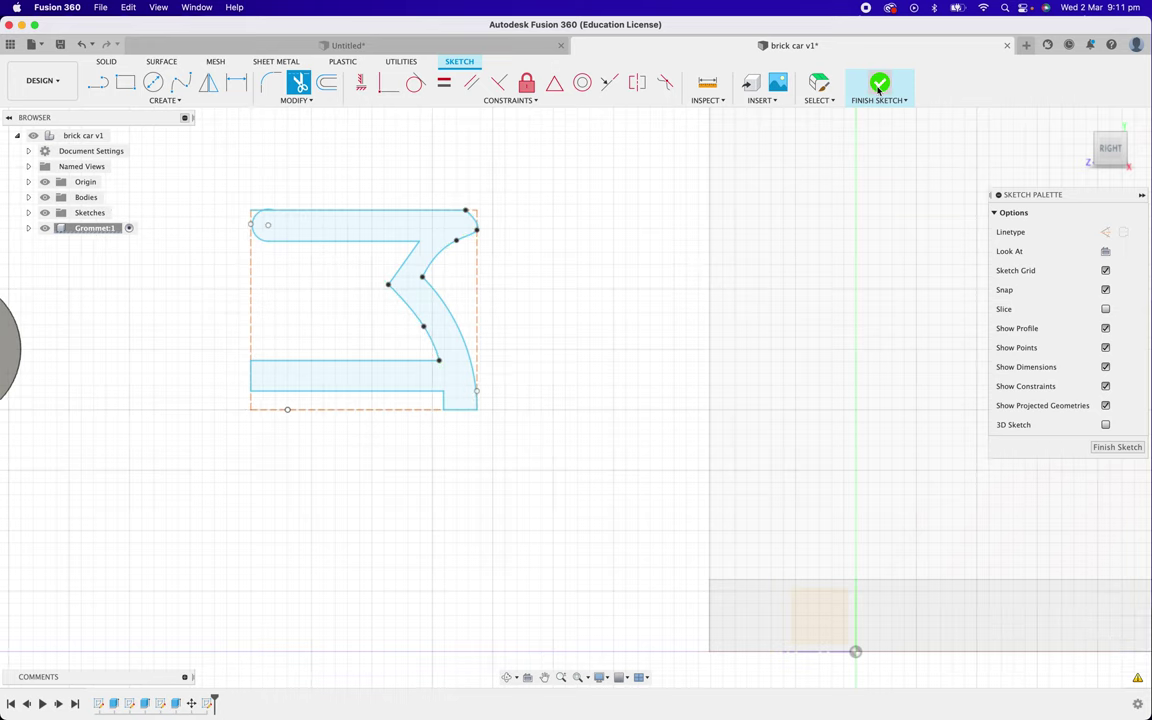
click(1126, 150)
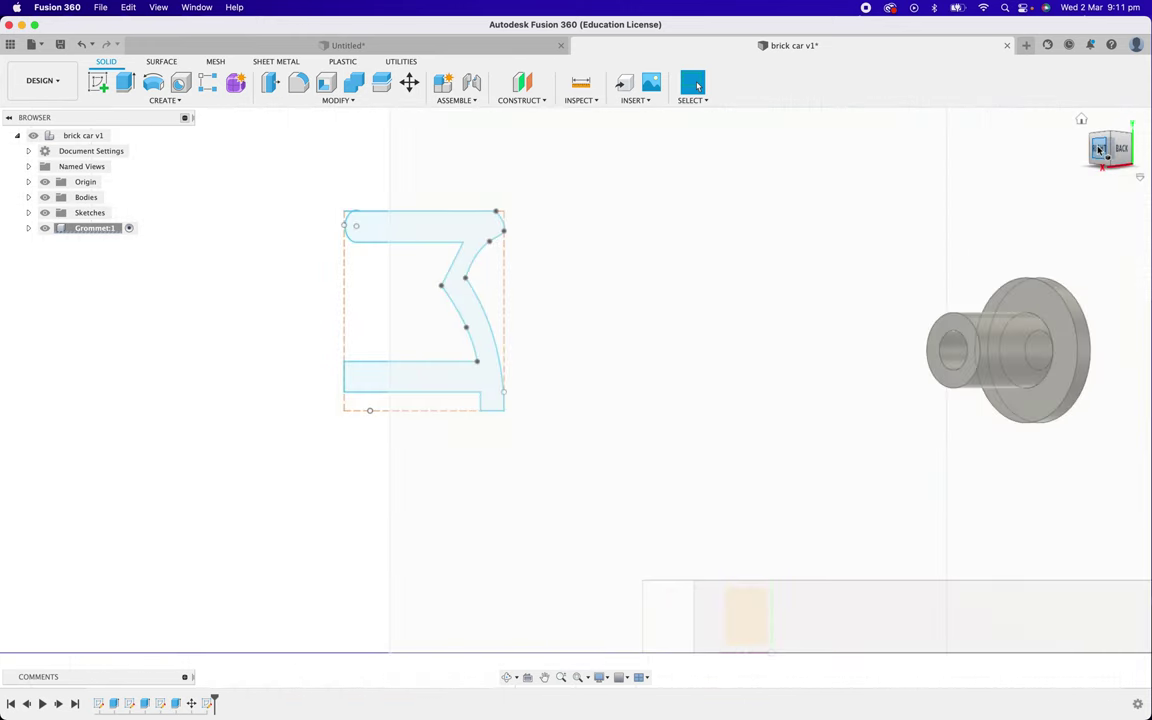
click(155, 84)
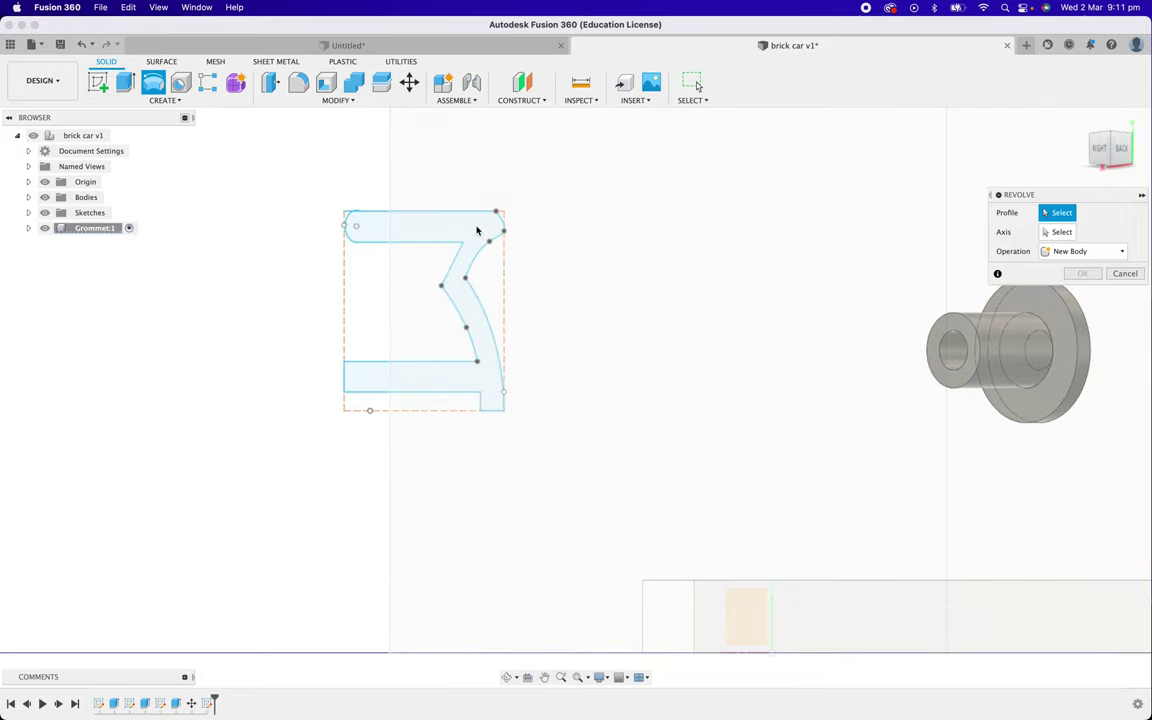
click(358, 230)
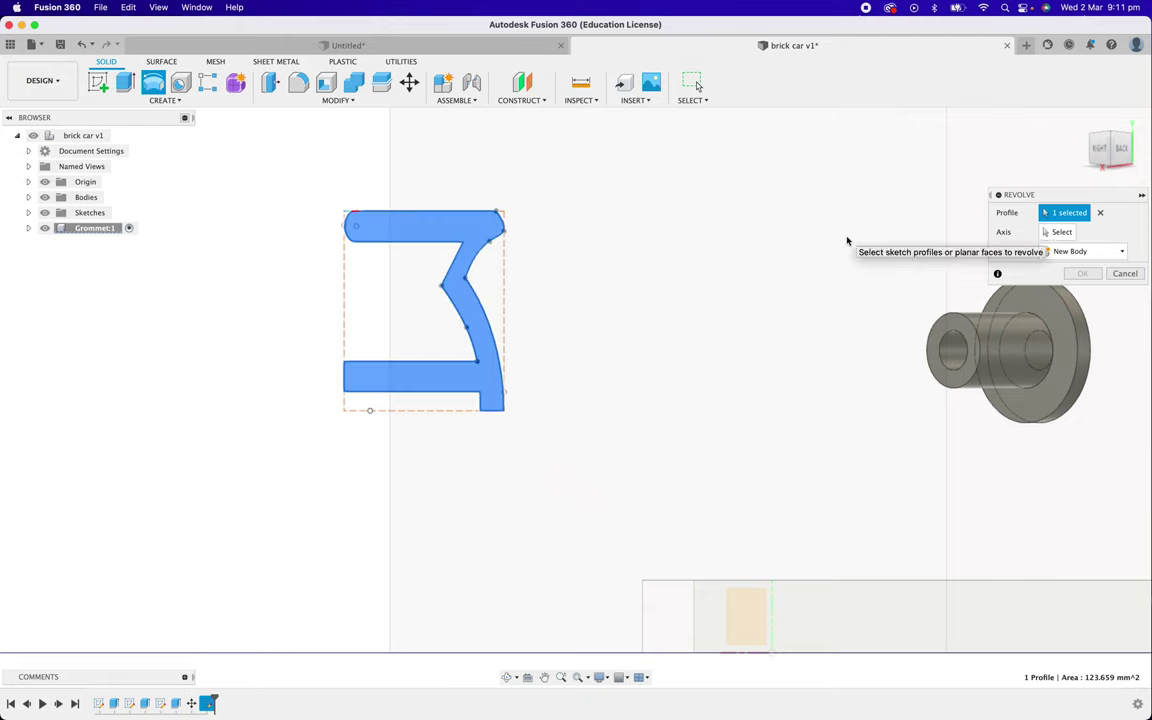
click(1063, 234)
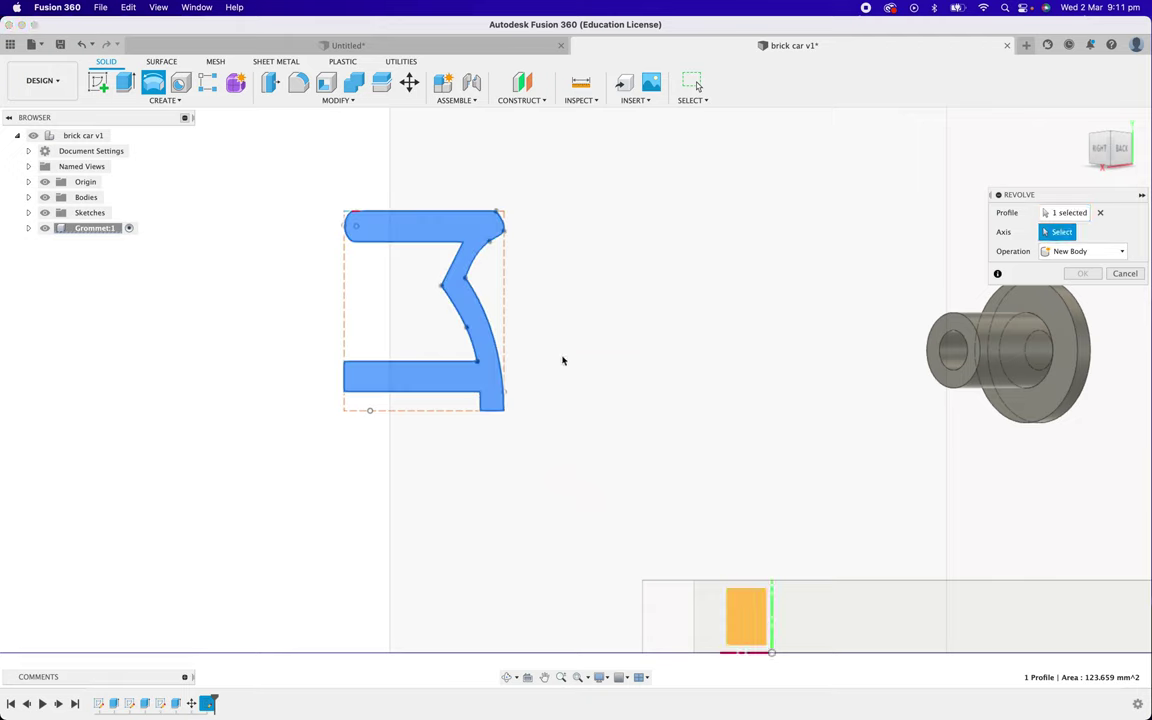
click(451, 413)
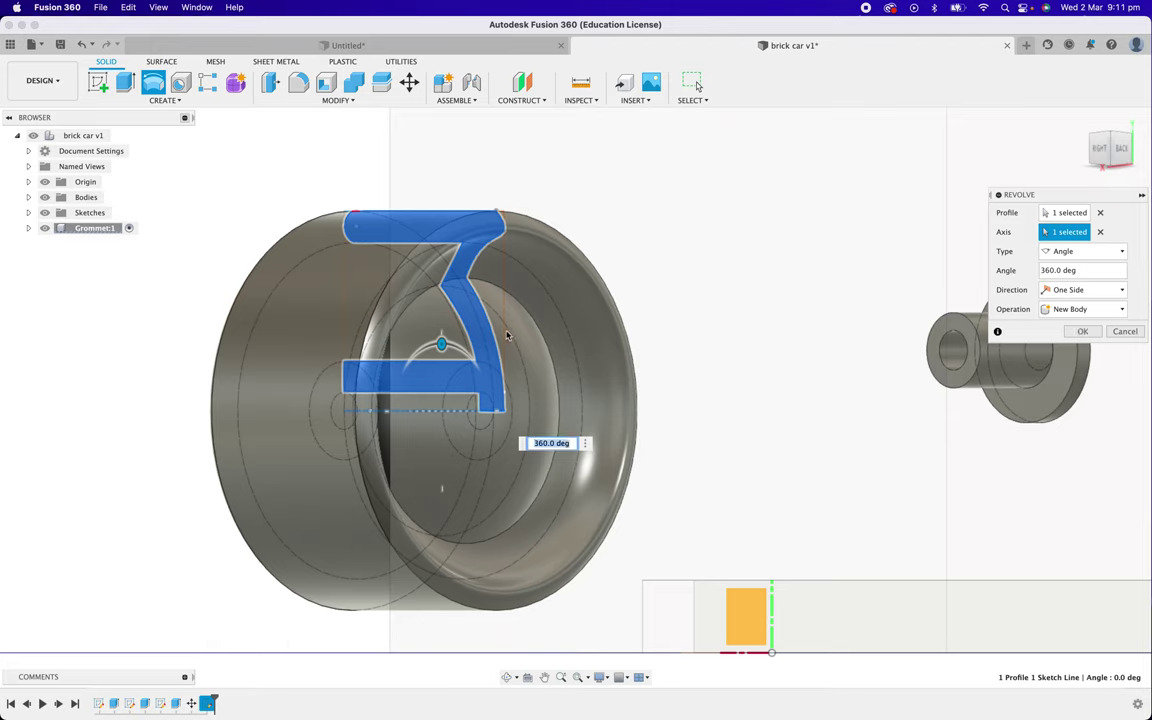
drag(441, 346, 441, 376)
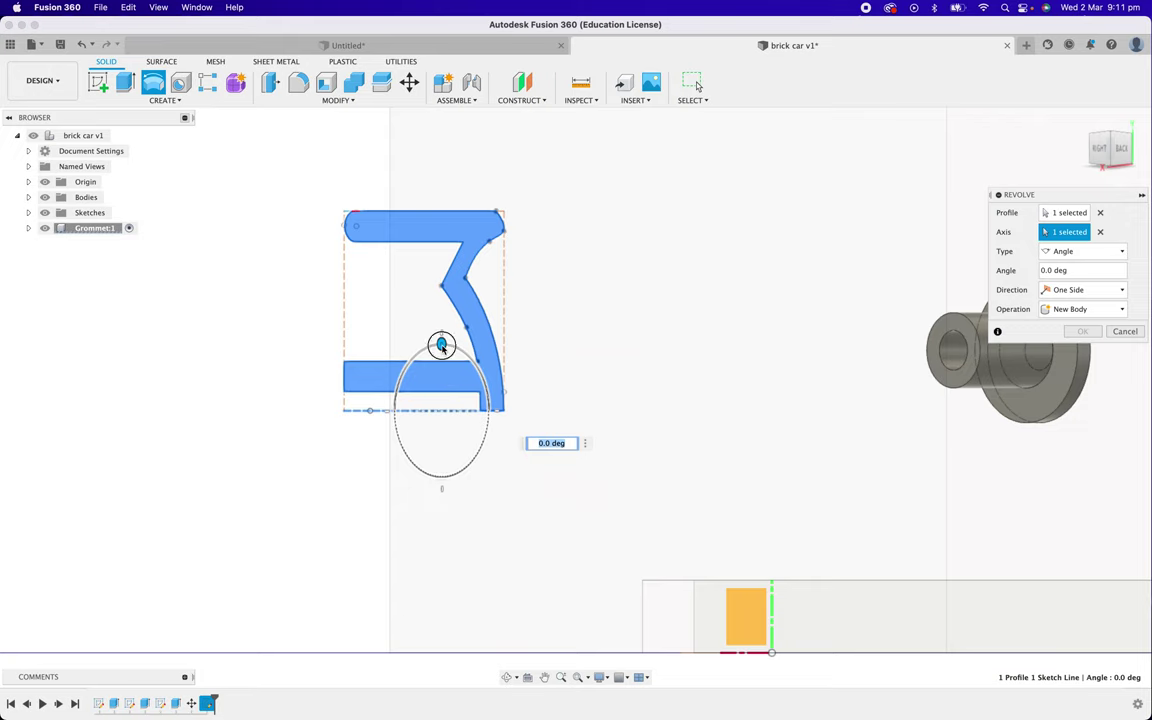
mouse_move(442, 346)
mouse_down()
mouse_move(517, 404)
mouse_move(417, 470)
mouse_move(452, 313)
mouse_move(440, 312)
mouse_move(437, 332)
mouse_up()
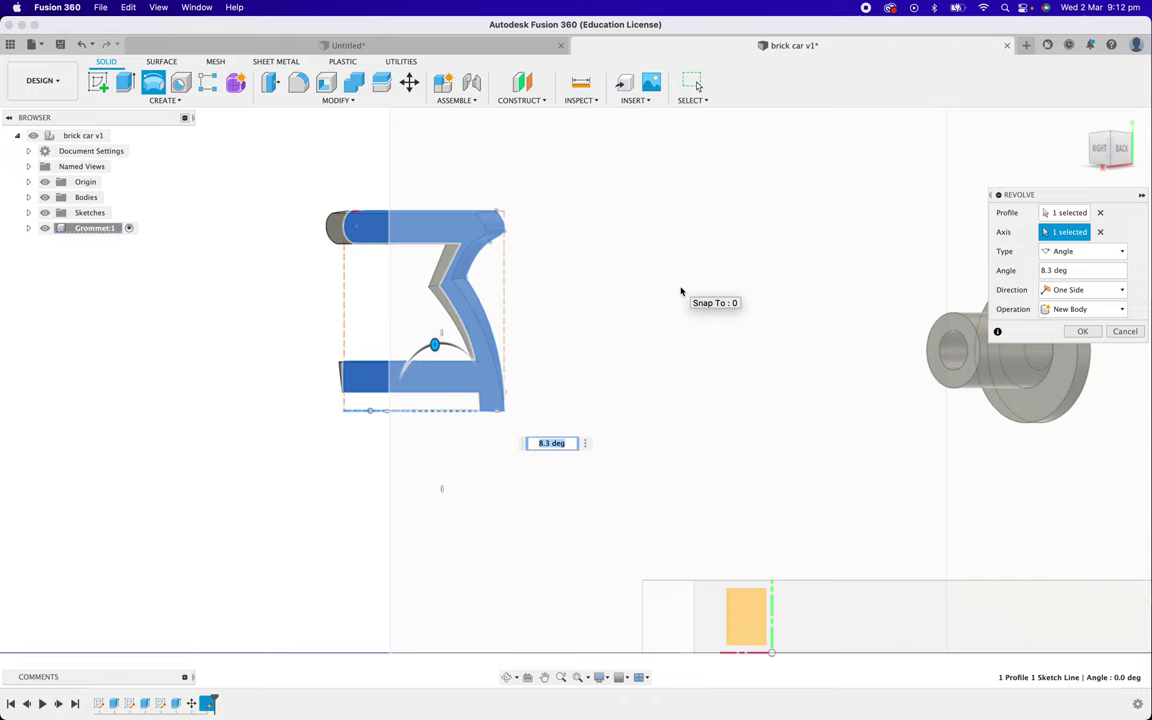
key(Escape)
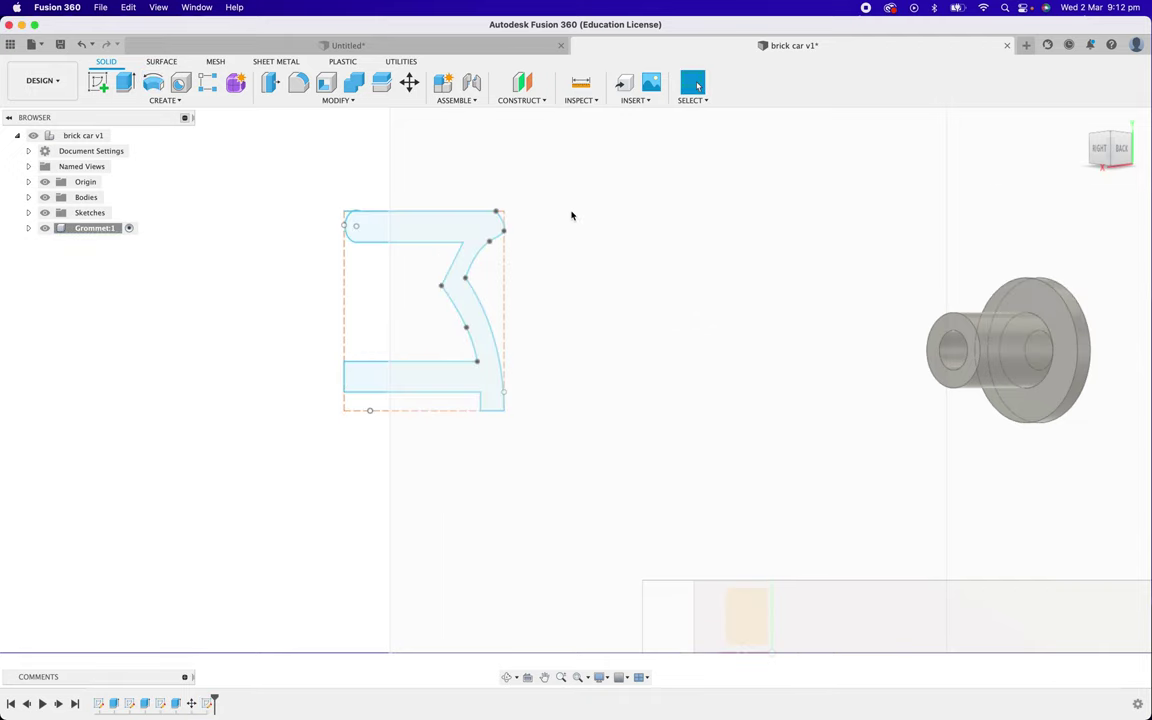
click(153, 82)
click(451, 231)
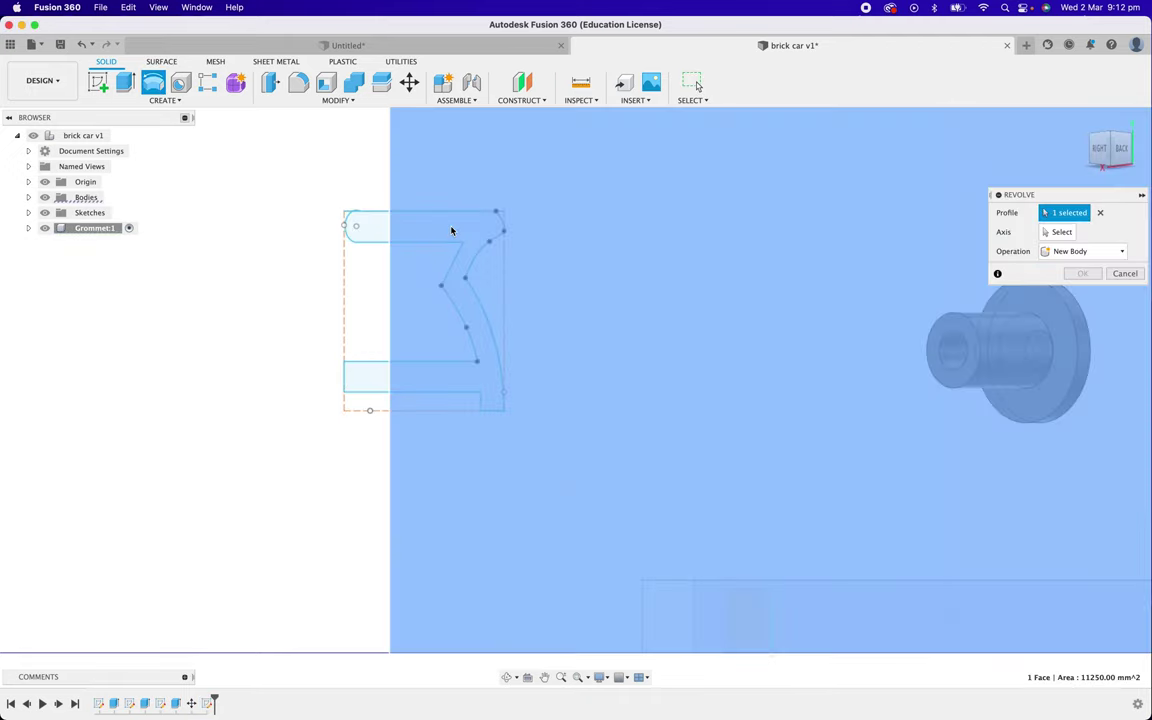
click(451, 231)
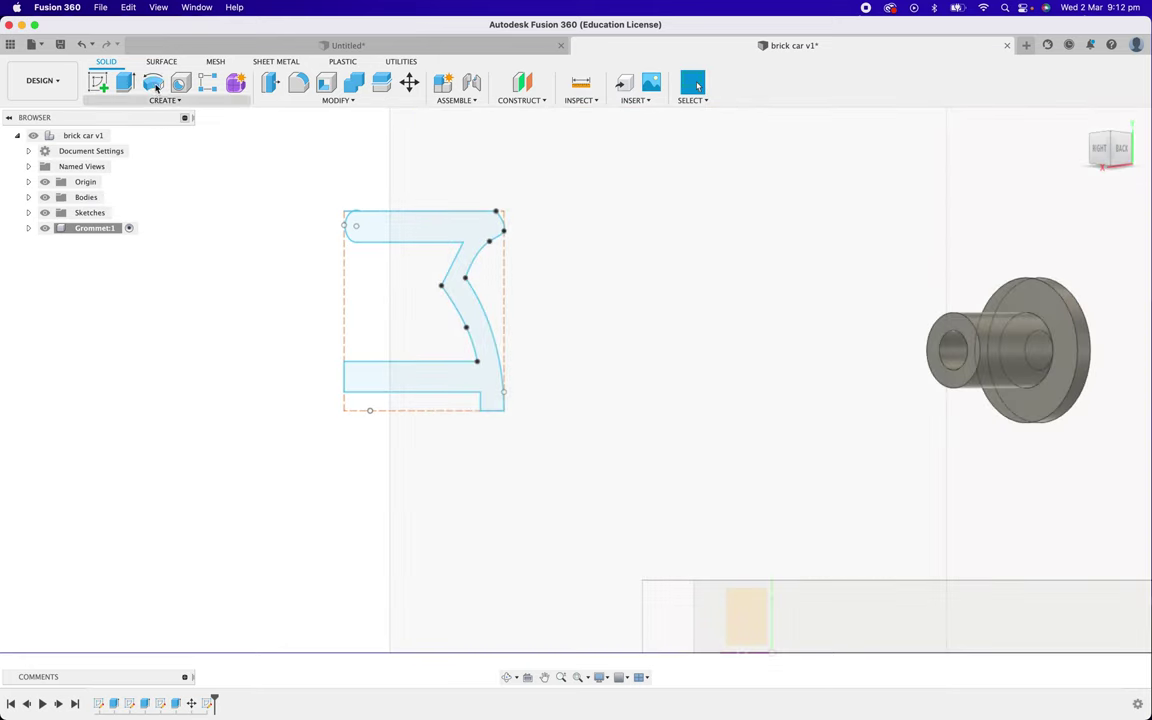
Revolve the wheel profile 360 degrees about the construction rectangle's lowest side as a new body.
click(362, 231)
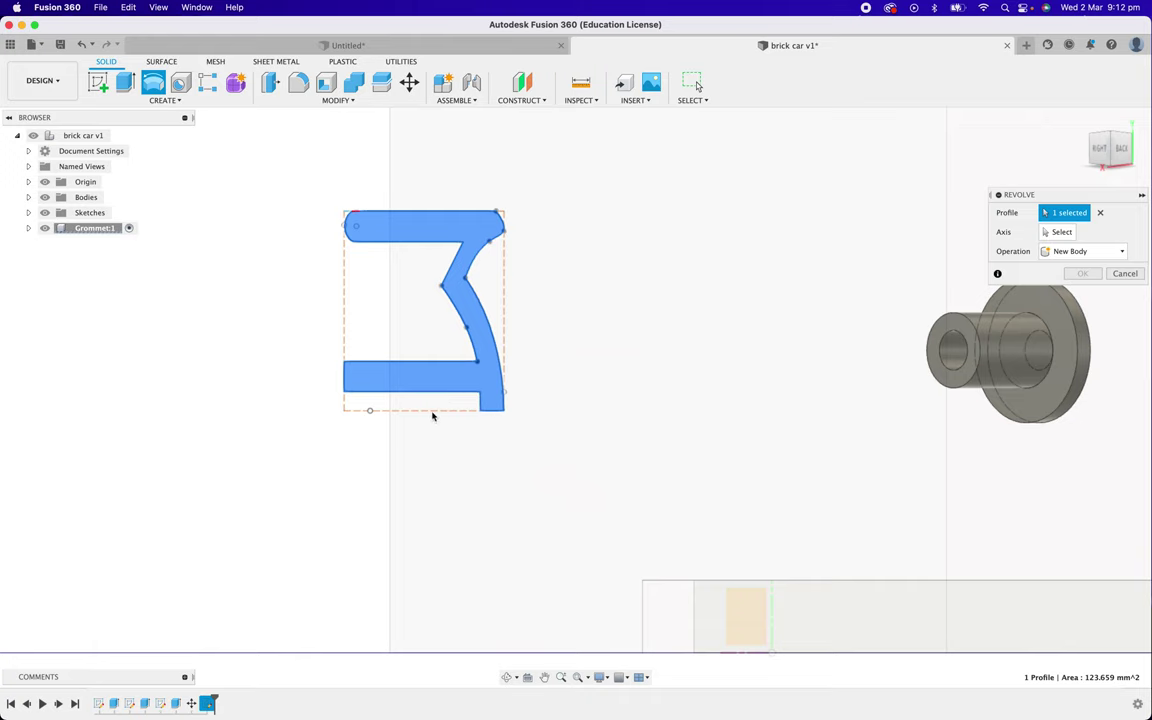
click(1060, 231)
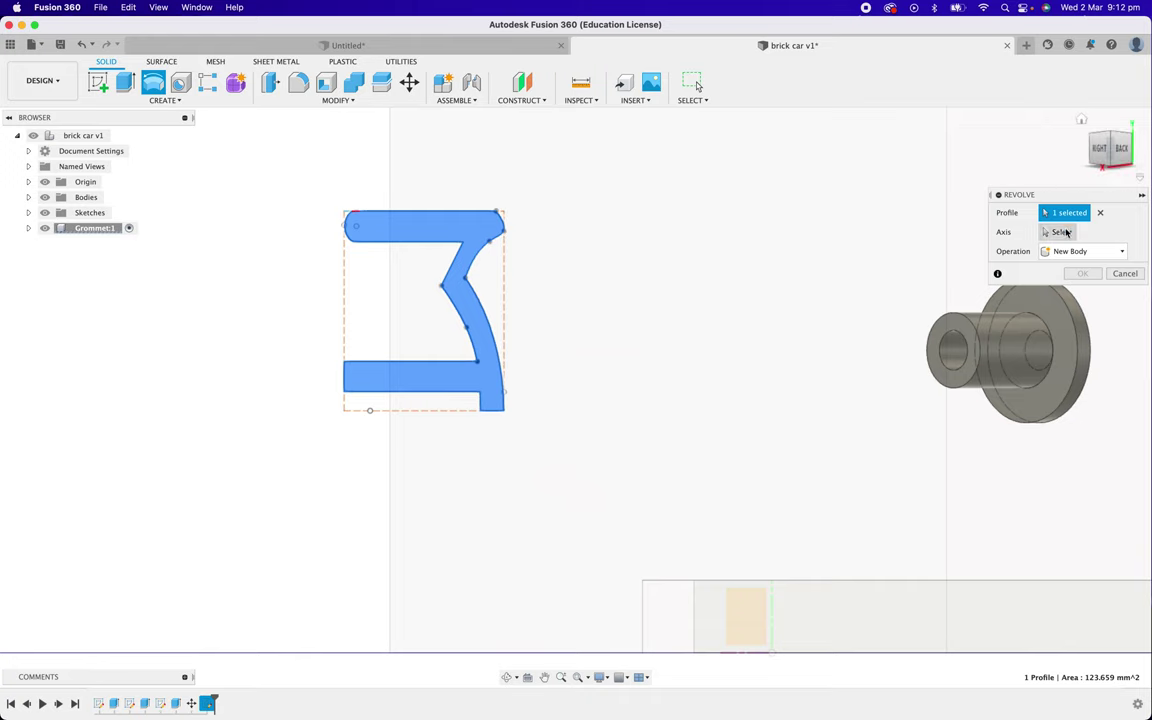
click(428, 411)
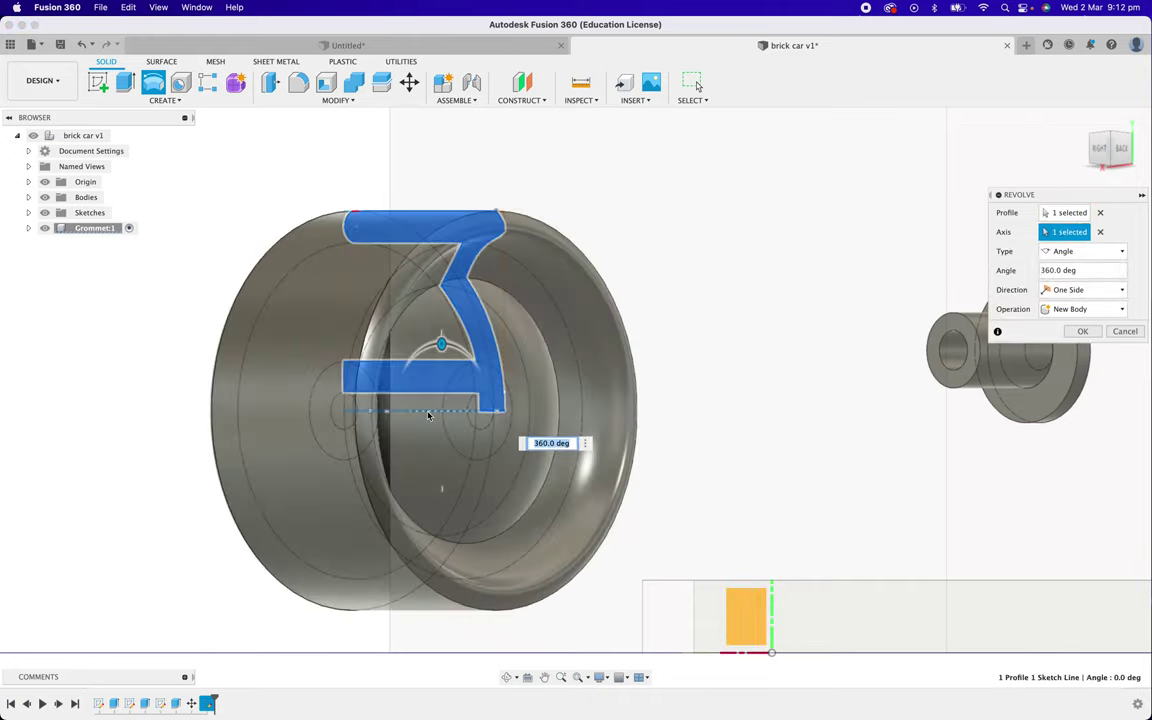
click(1082, 331)
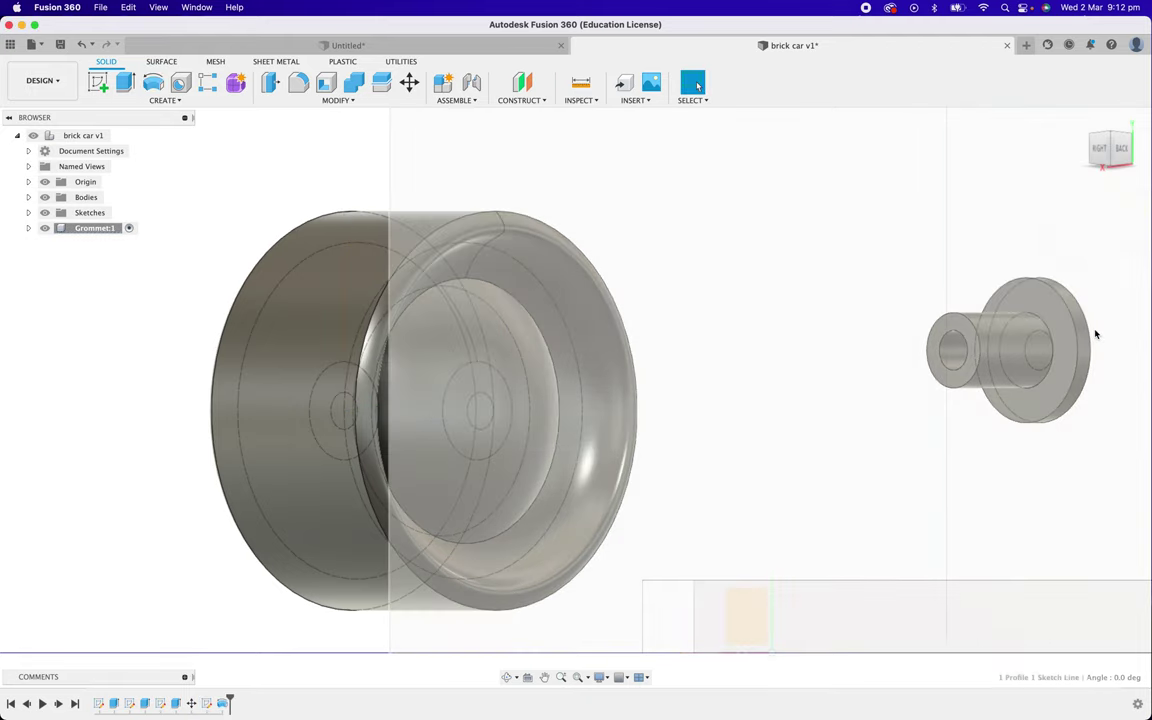
click(748, 297)
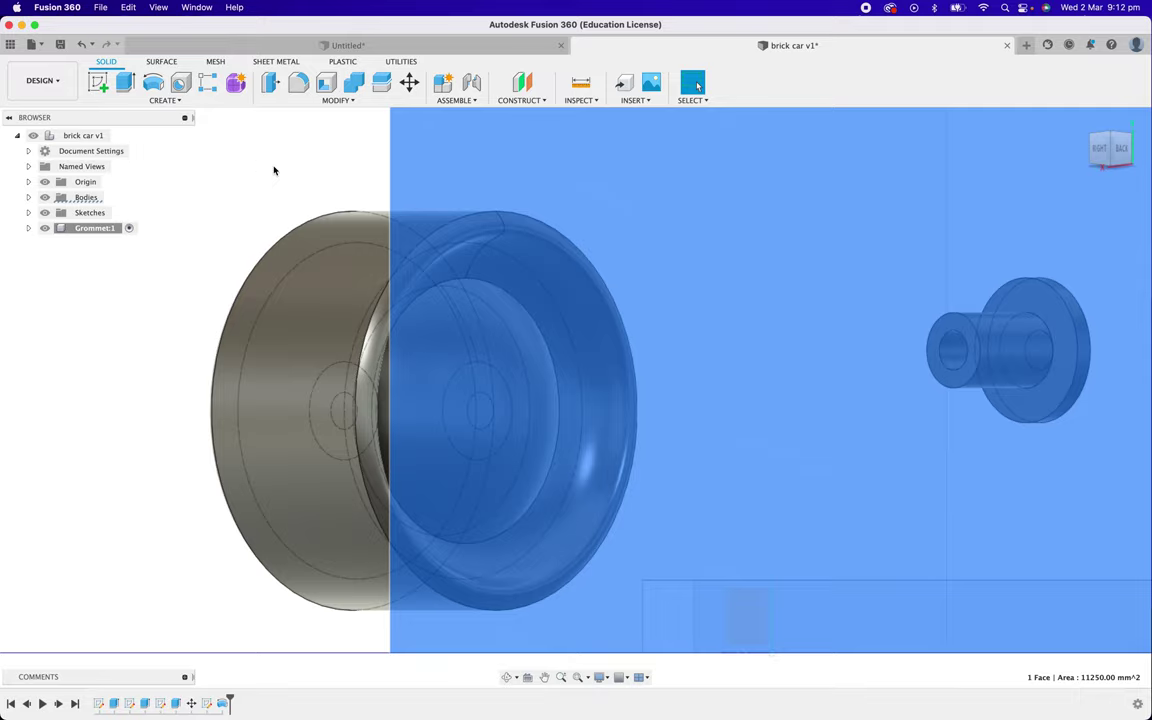
click(275, 170)
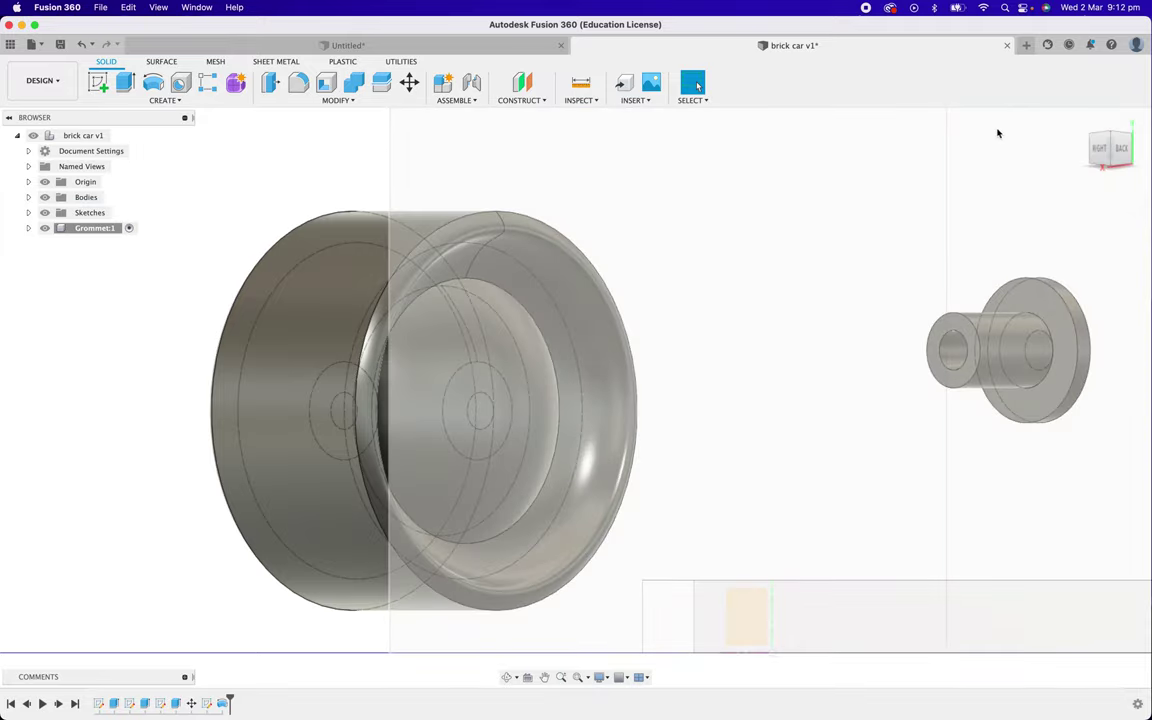
drag(1092, 138, 1147, 178)
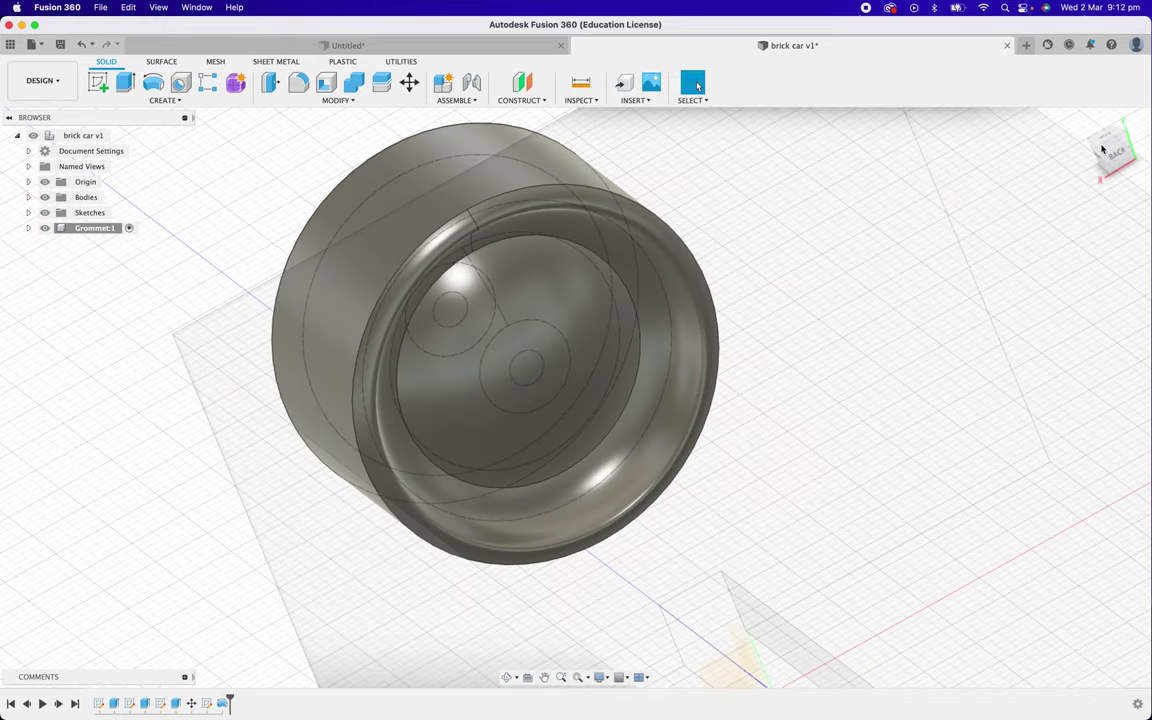